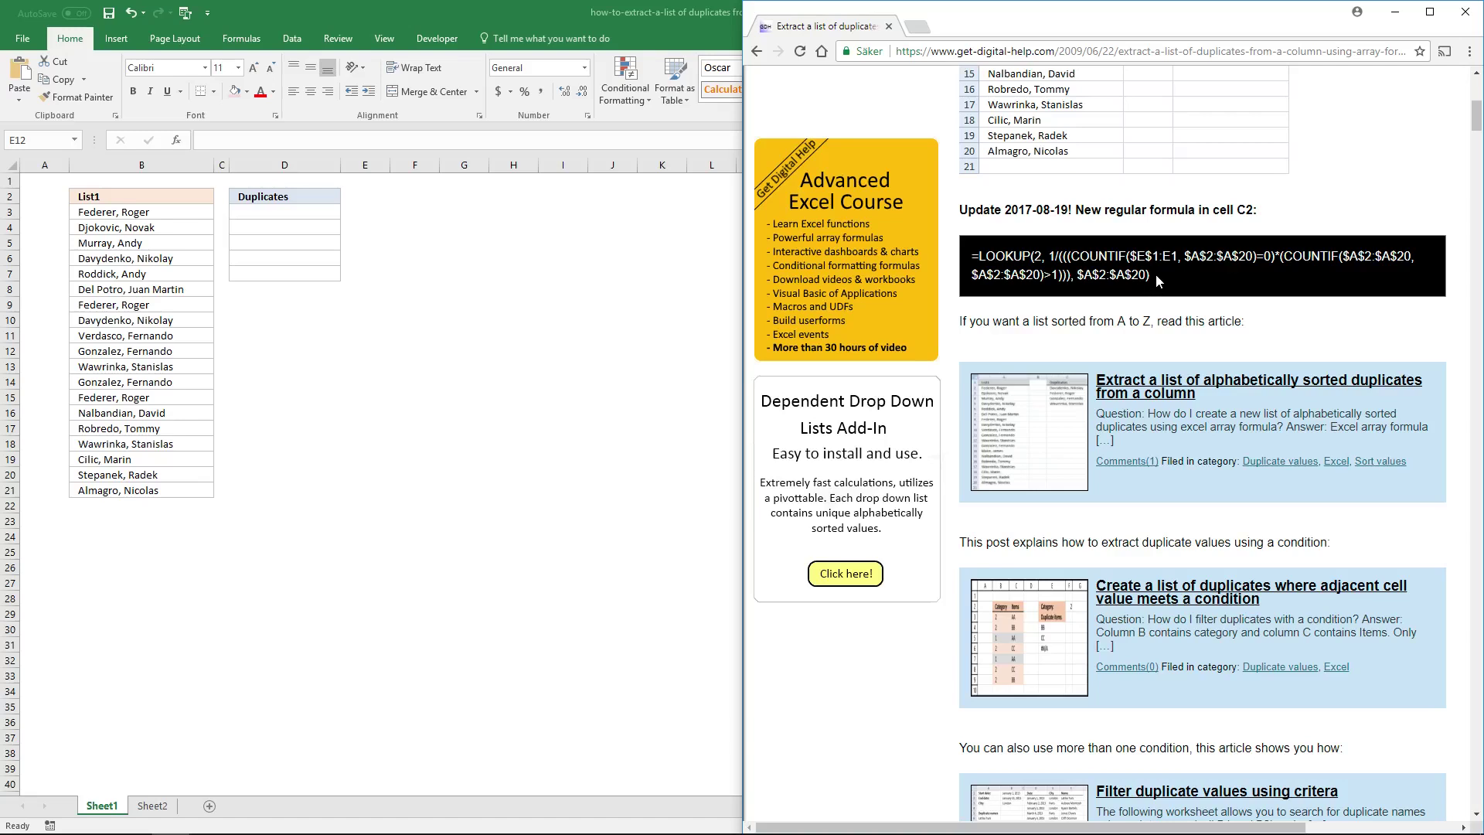
- Highlight the updated LOOKUP/COUNTIF duplicates formula in the get-digital-help article's black code box
left_click_drag(1157, 280, 978, 257)
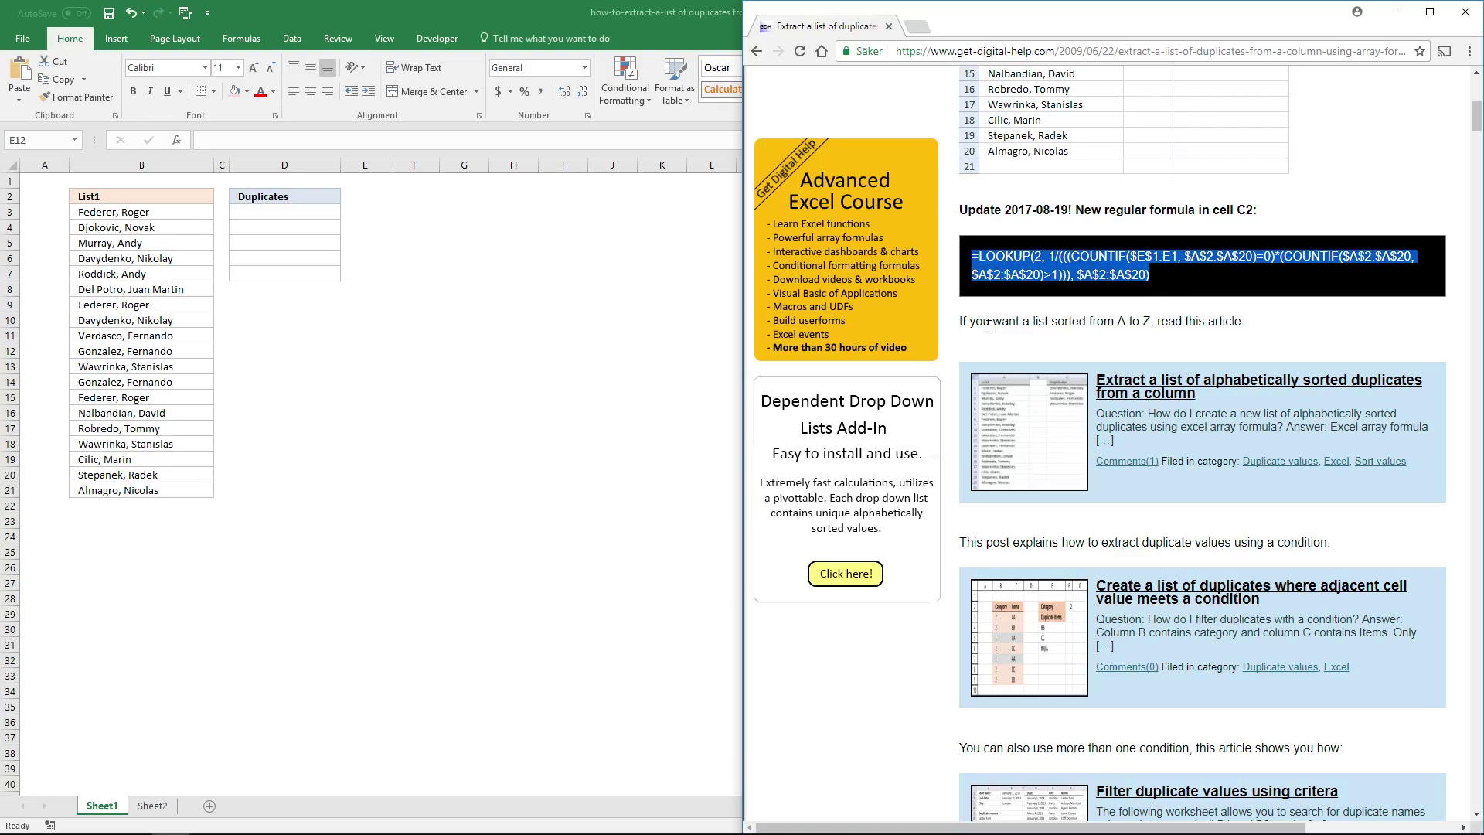
- Paste the duplicates formula into D3, retargeting its ranges to $D$2:D2 and $B$3:$B$21
left_click(297, 212)
double_click(294, 213)
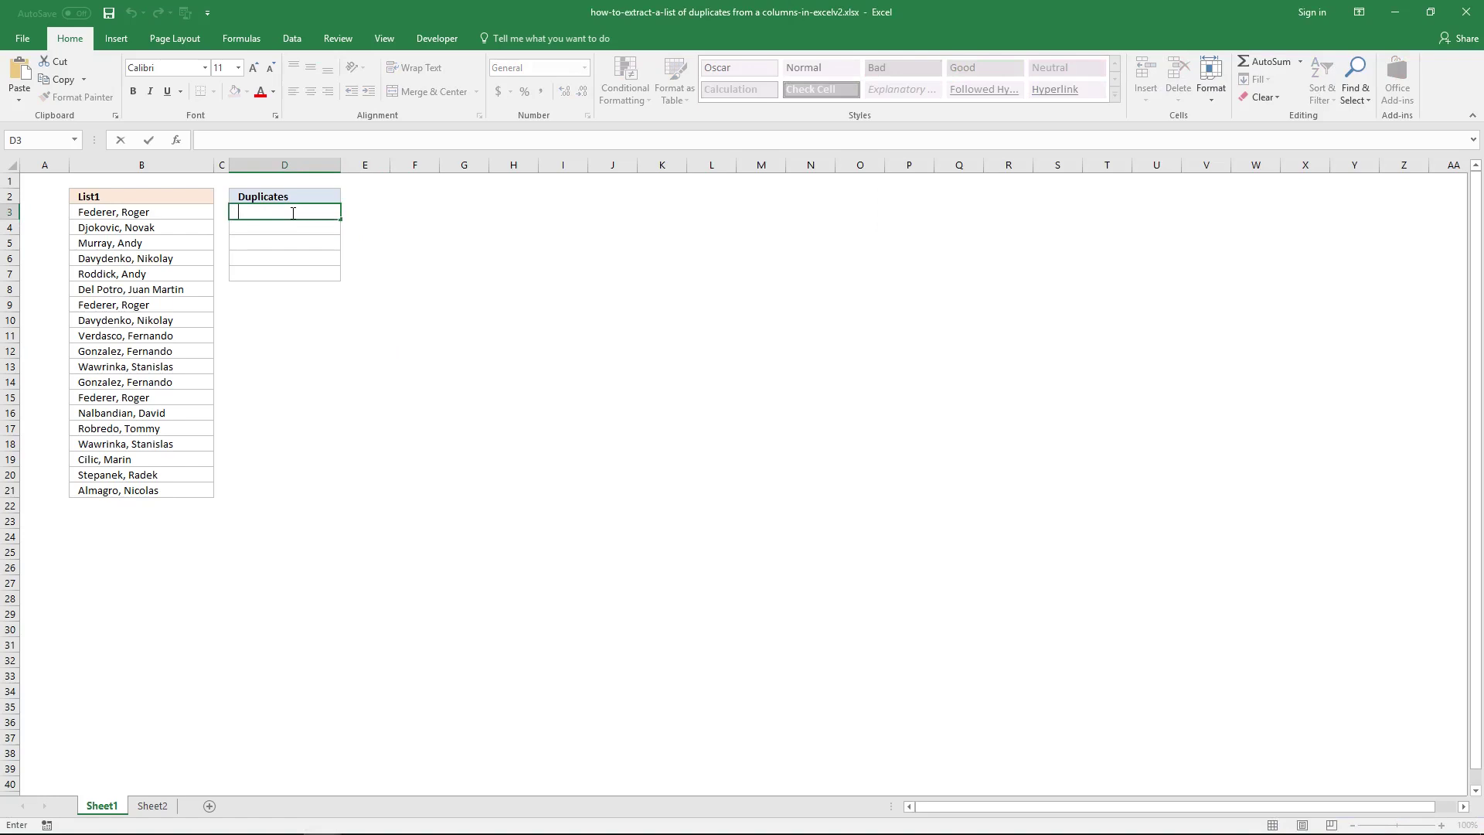
type("=LOOKUP(2, 1/(((COUNTIF($E$1:E1, $A$2:$A$20)=0)*(COUNTIF($A$2:$A$20, $A$2:$A$20)>1))), $A$2:$A$20)")
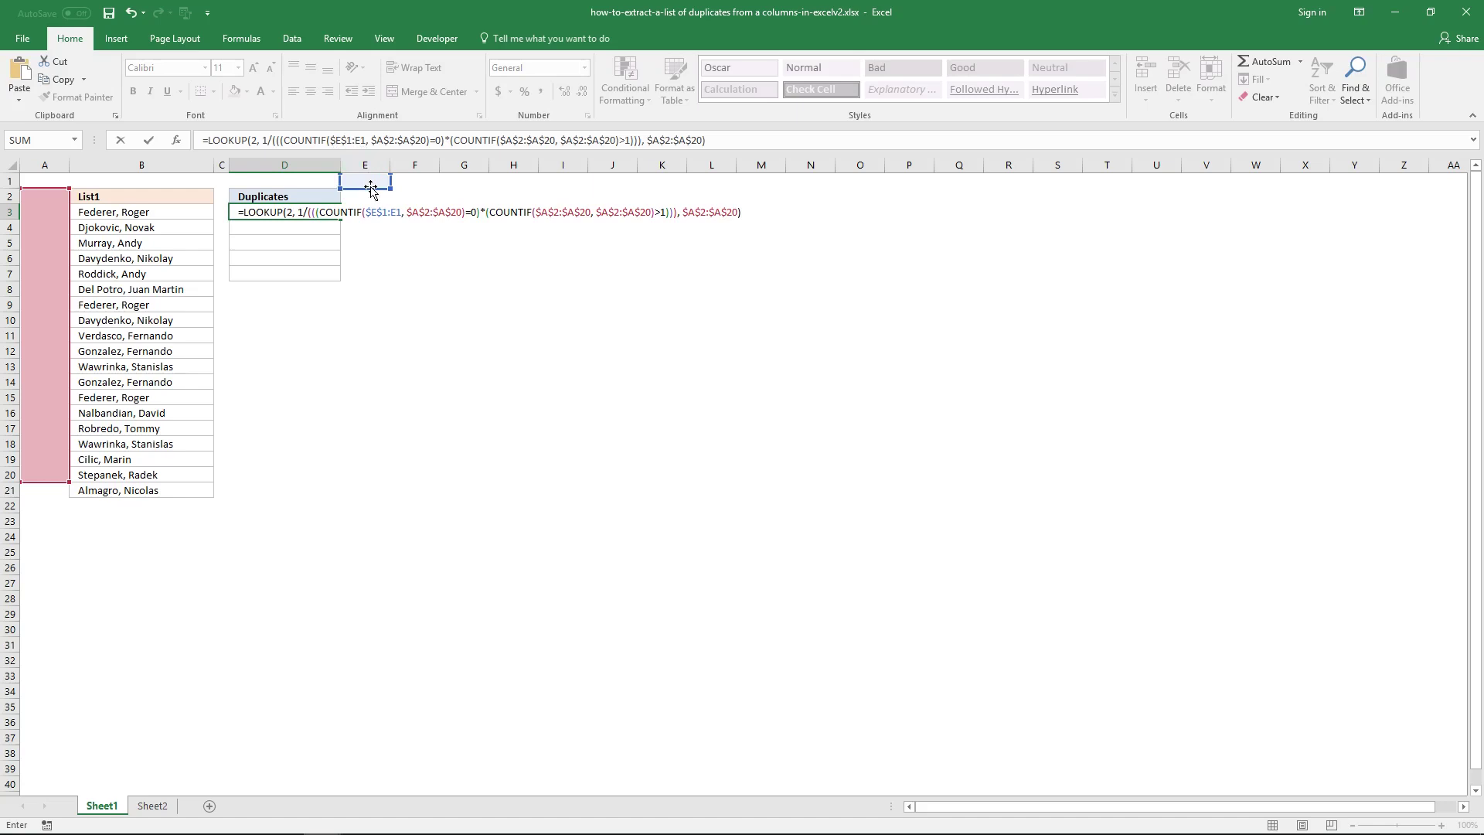
left_click_drag(371, 188, 321, 202)
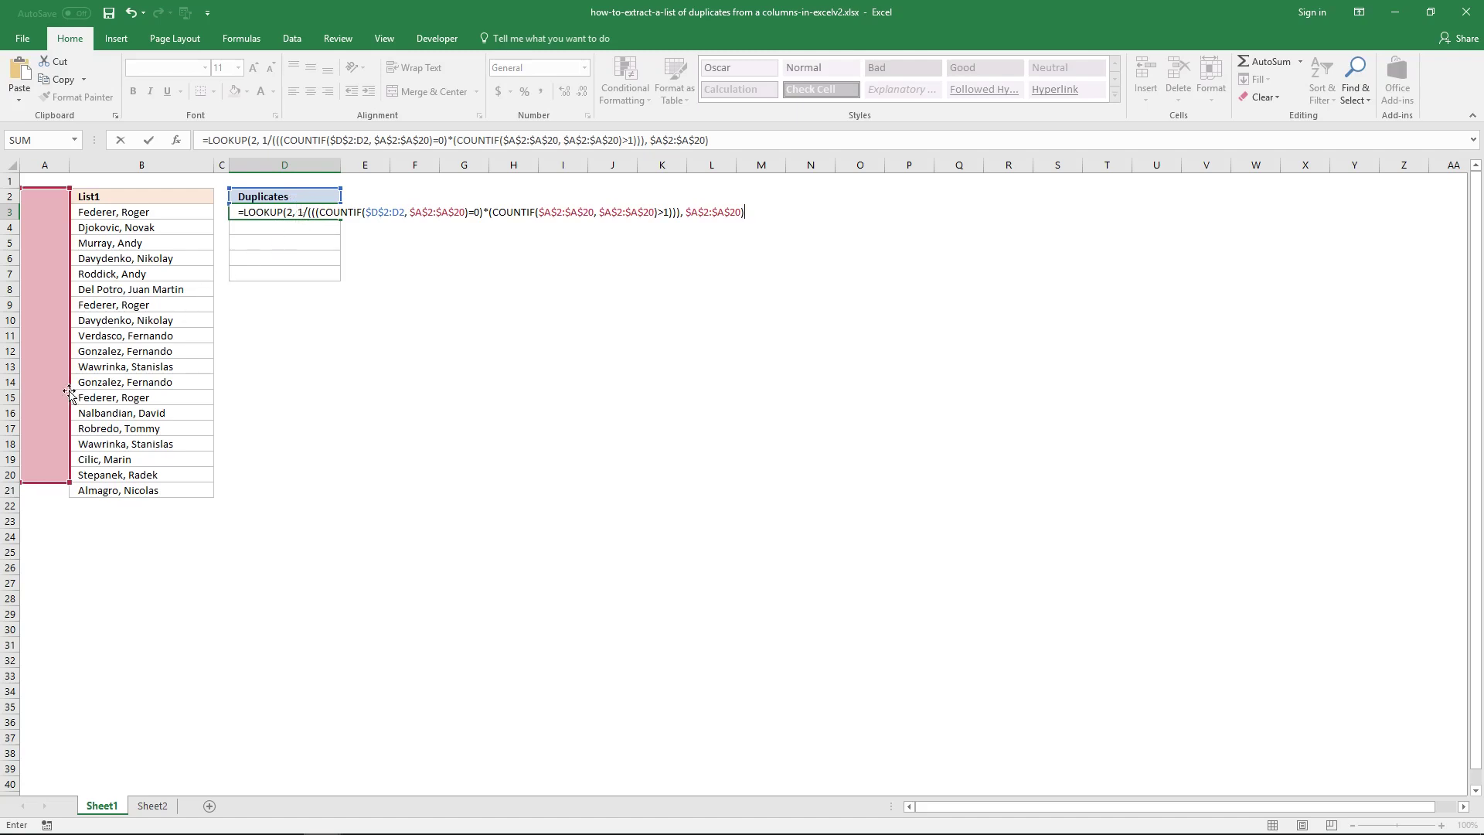
left_click_drag(69, 392, 105, 419)
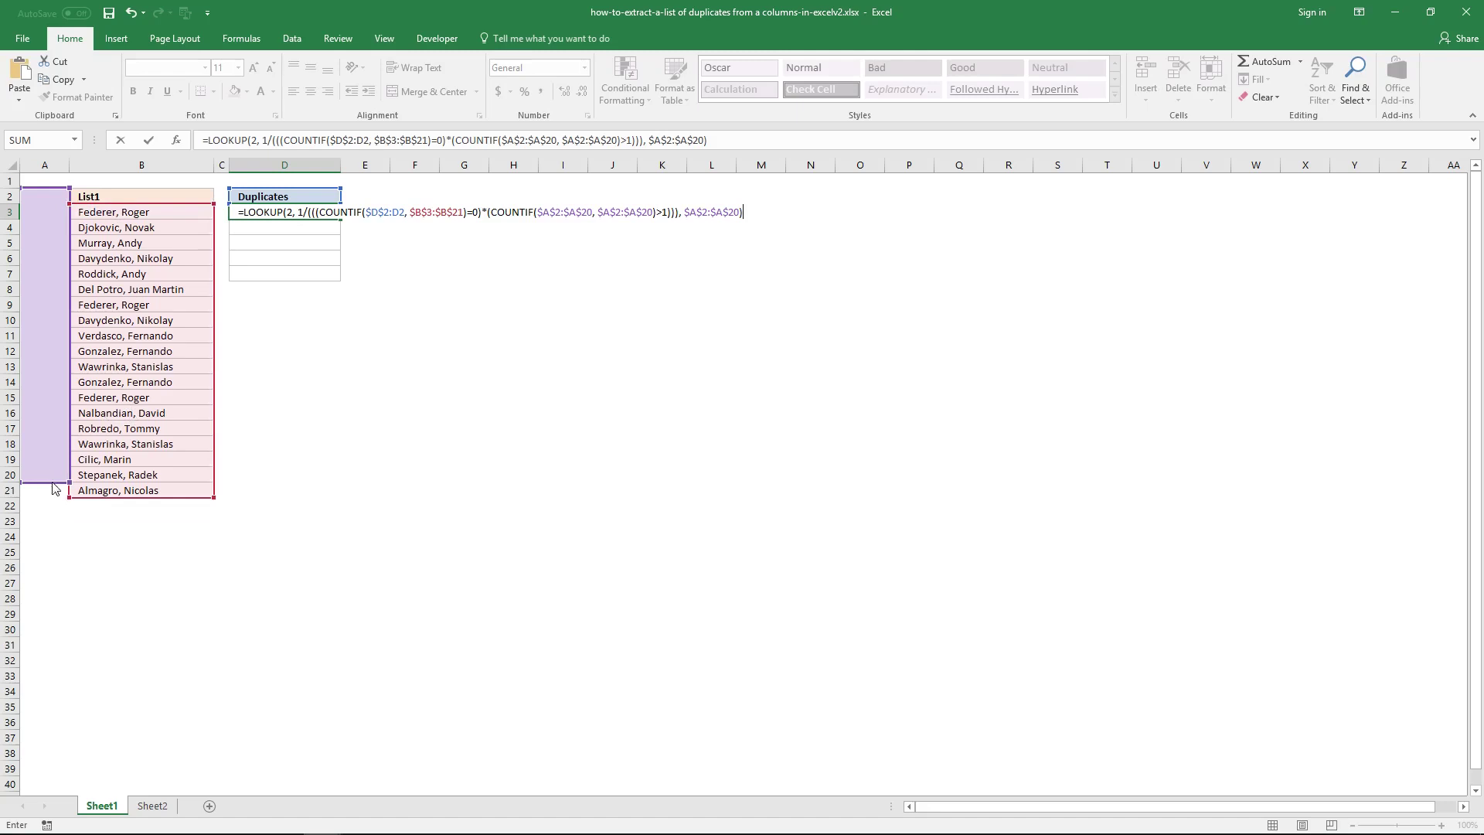
left_click_drag(54, 485, 130, 501)
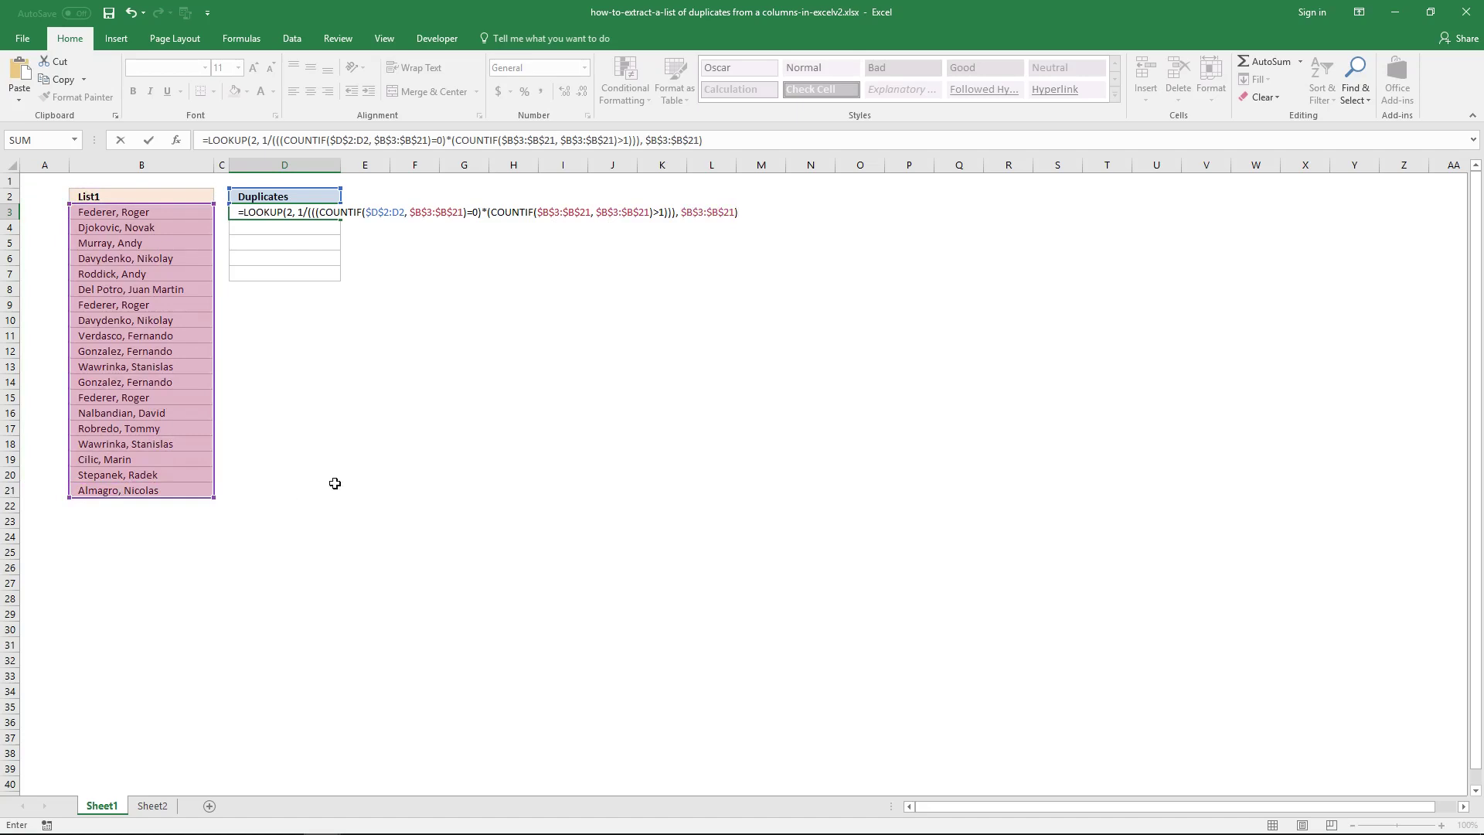
key("Return")
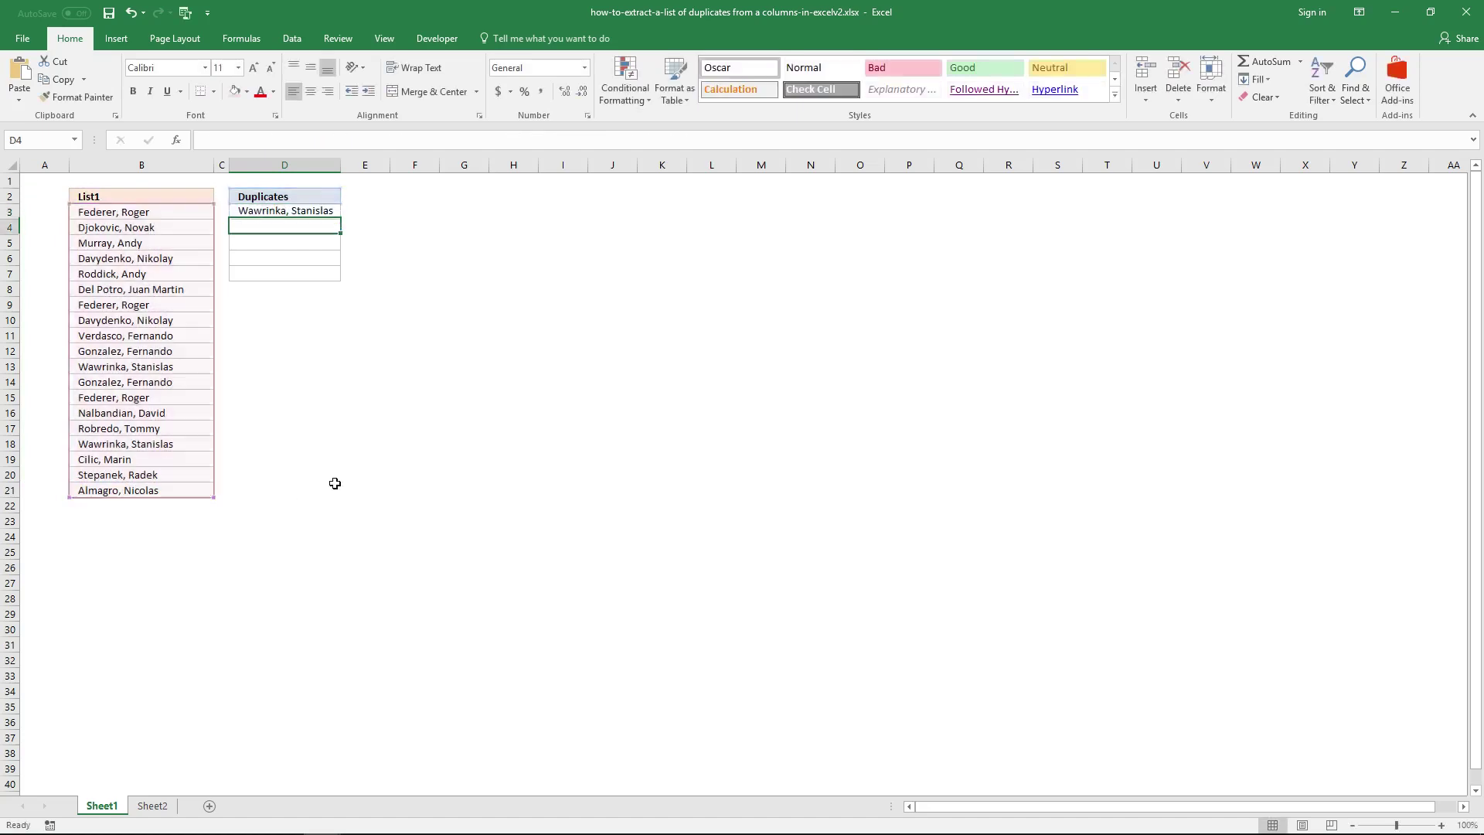
- Copy D3's formula down to D7 and check the three Federer, Roger entries in column B
left_click(323, 213)
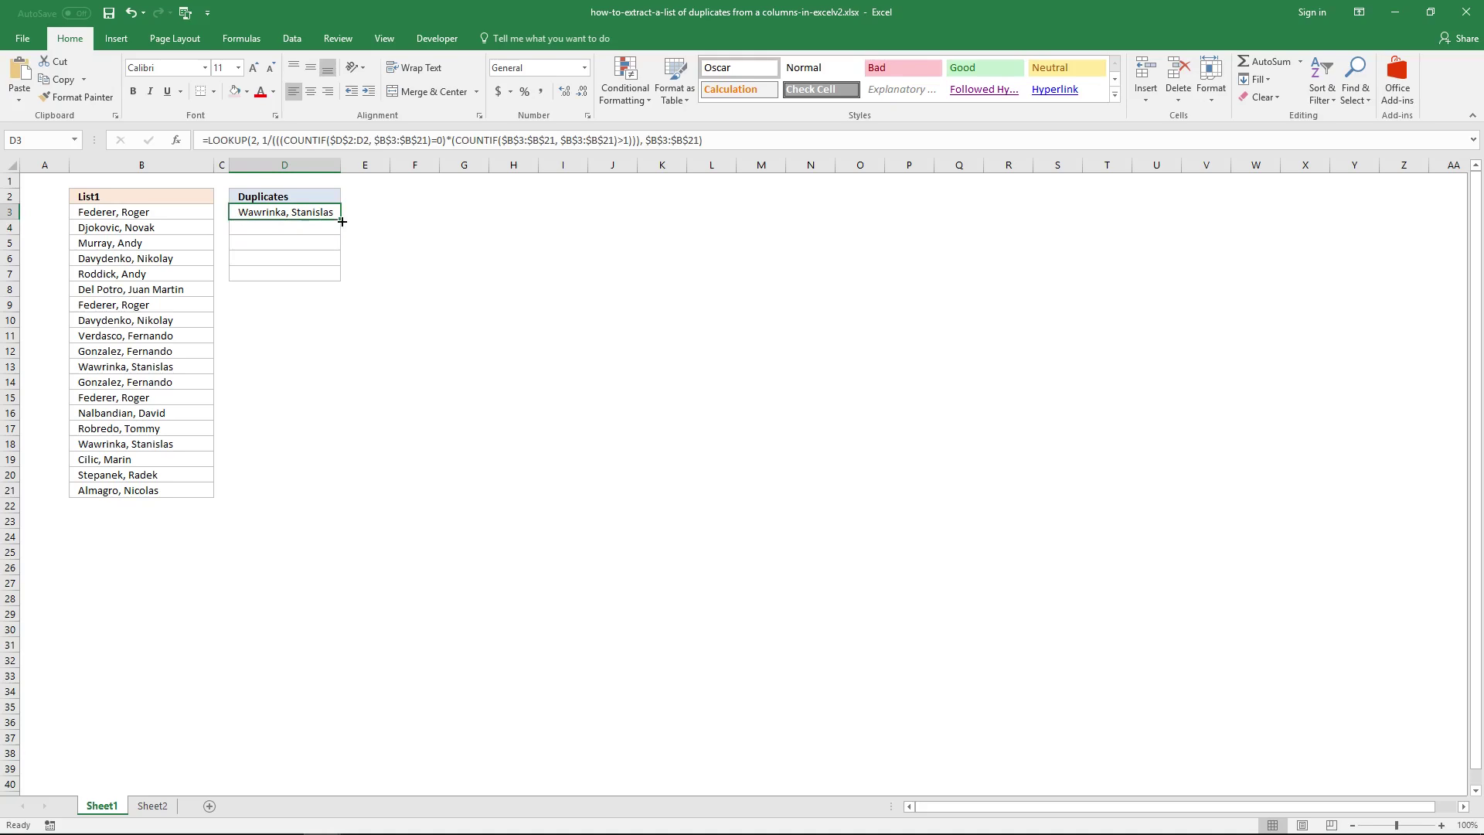
left_click_drag(340, 220, 341, 279)
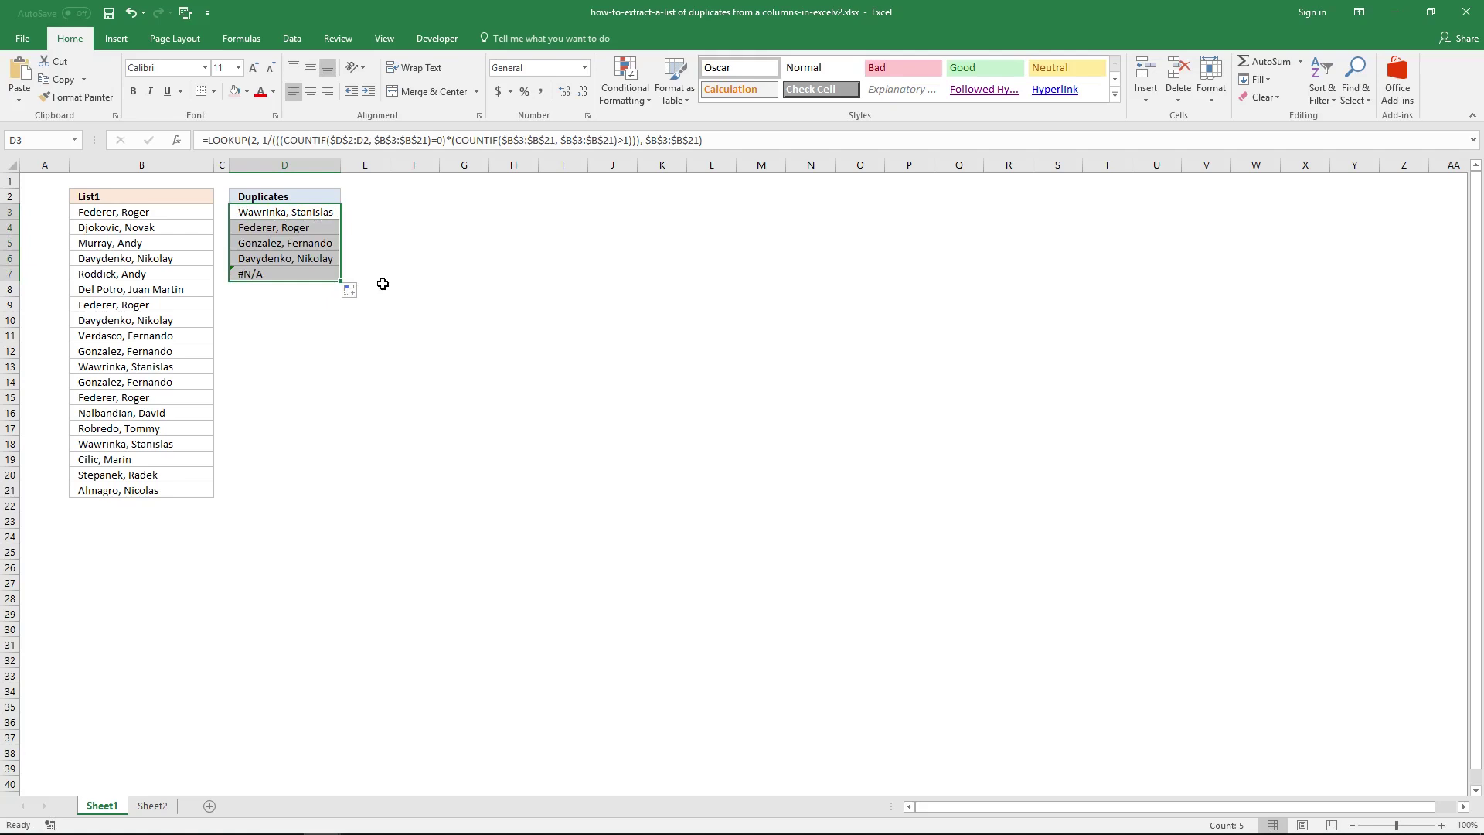
left_click(326, 227)
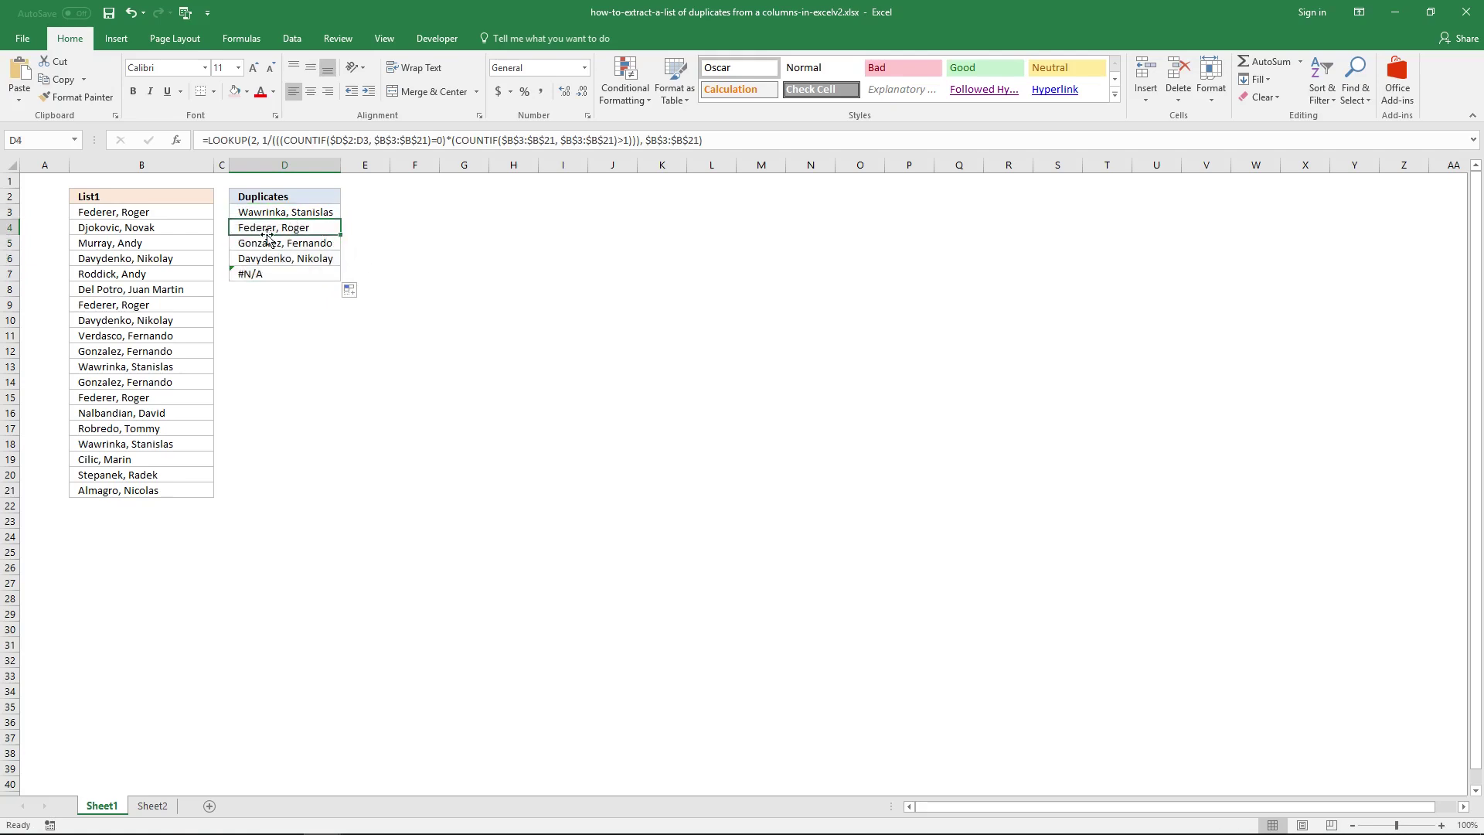
left_click(161, 214)
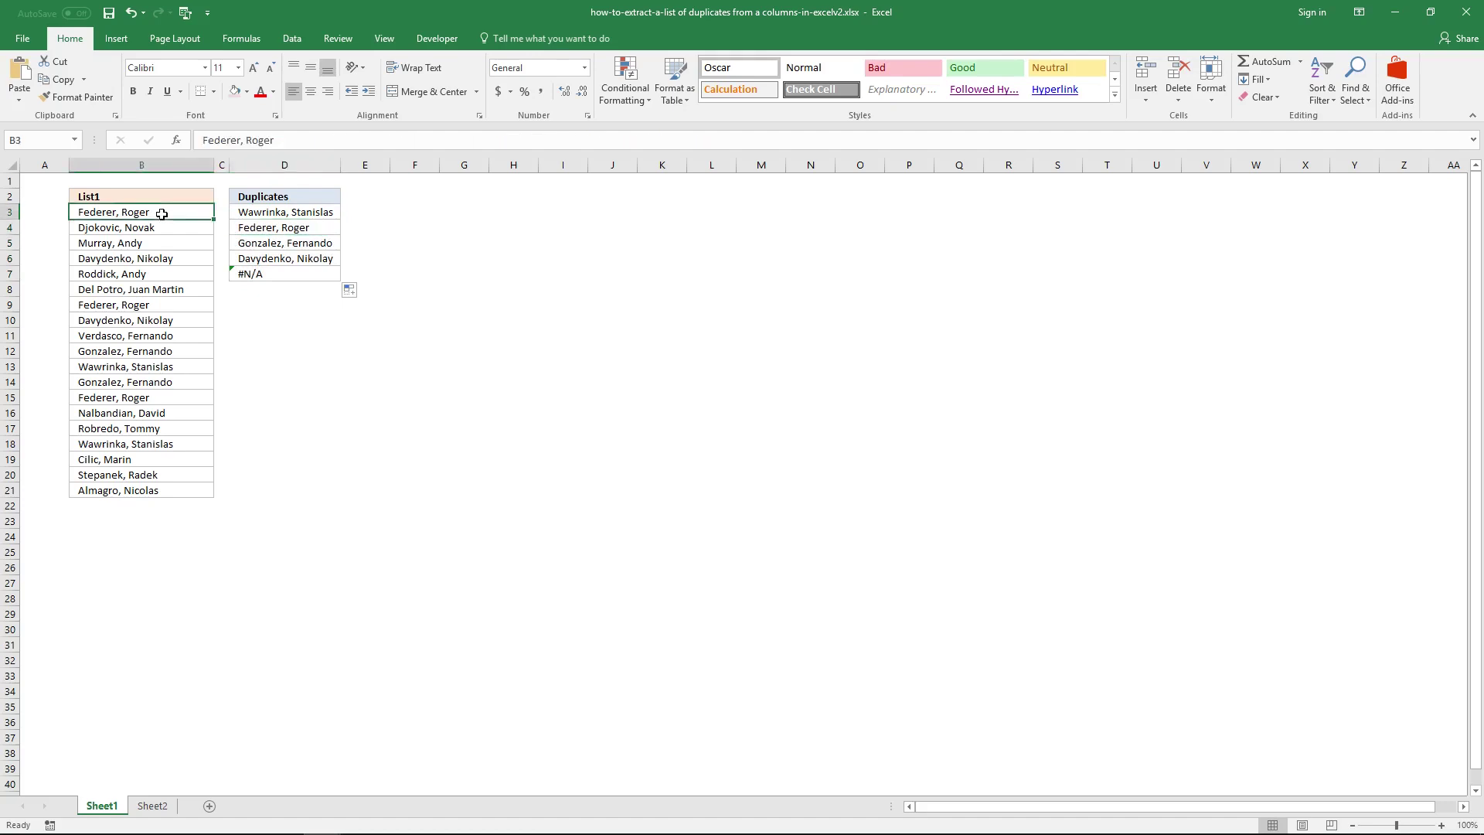
left_click(144, 302)
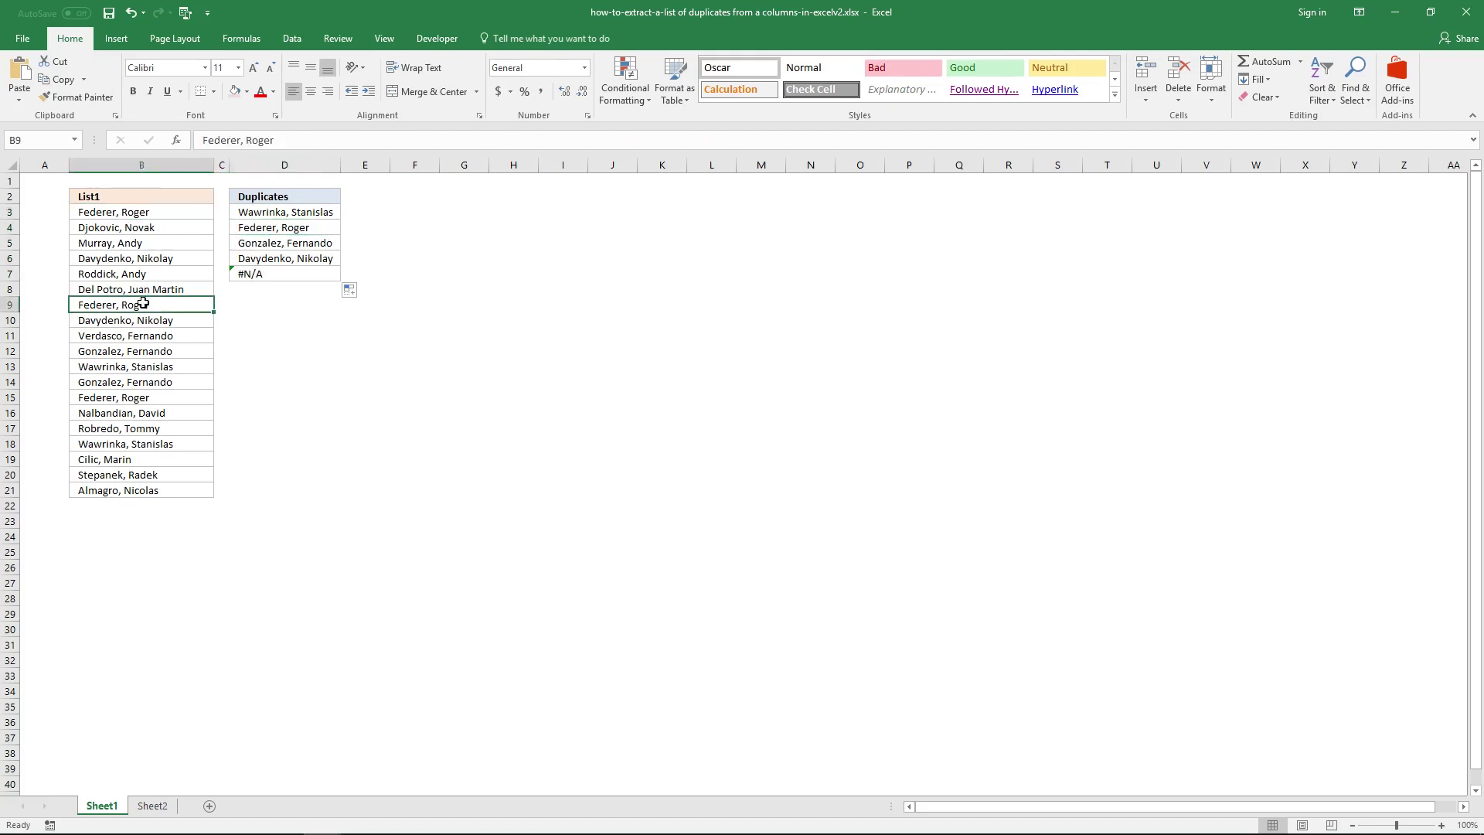
left_click(148, 396)
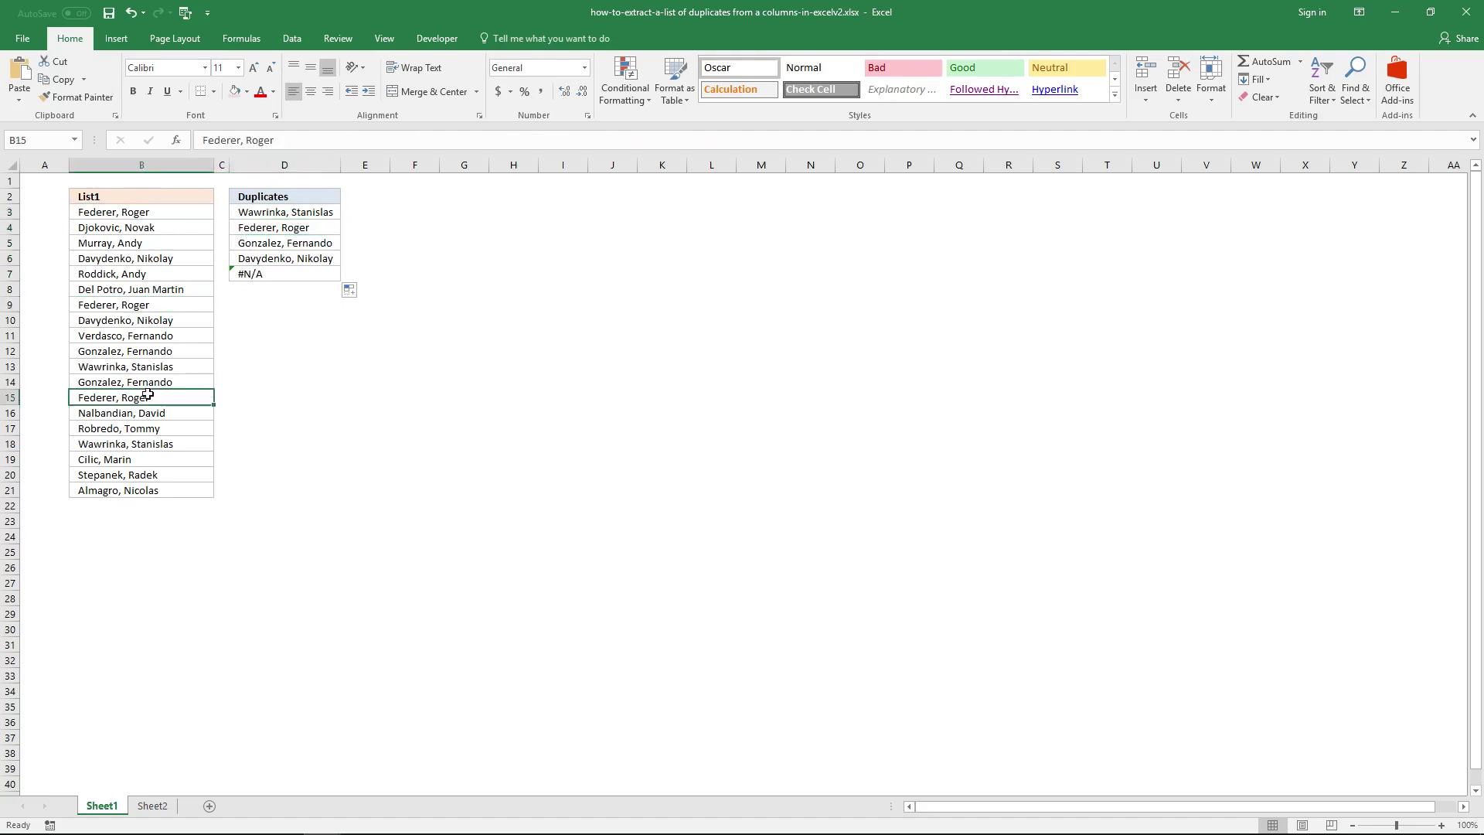
- Compare D4's grown range with D3 and highlight D3's first COUNTIF part without changing it
left_click(307, 227)
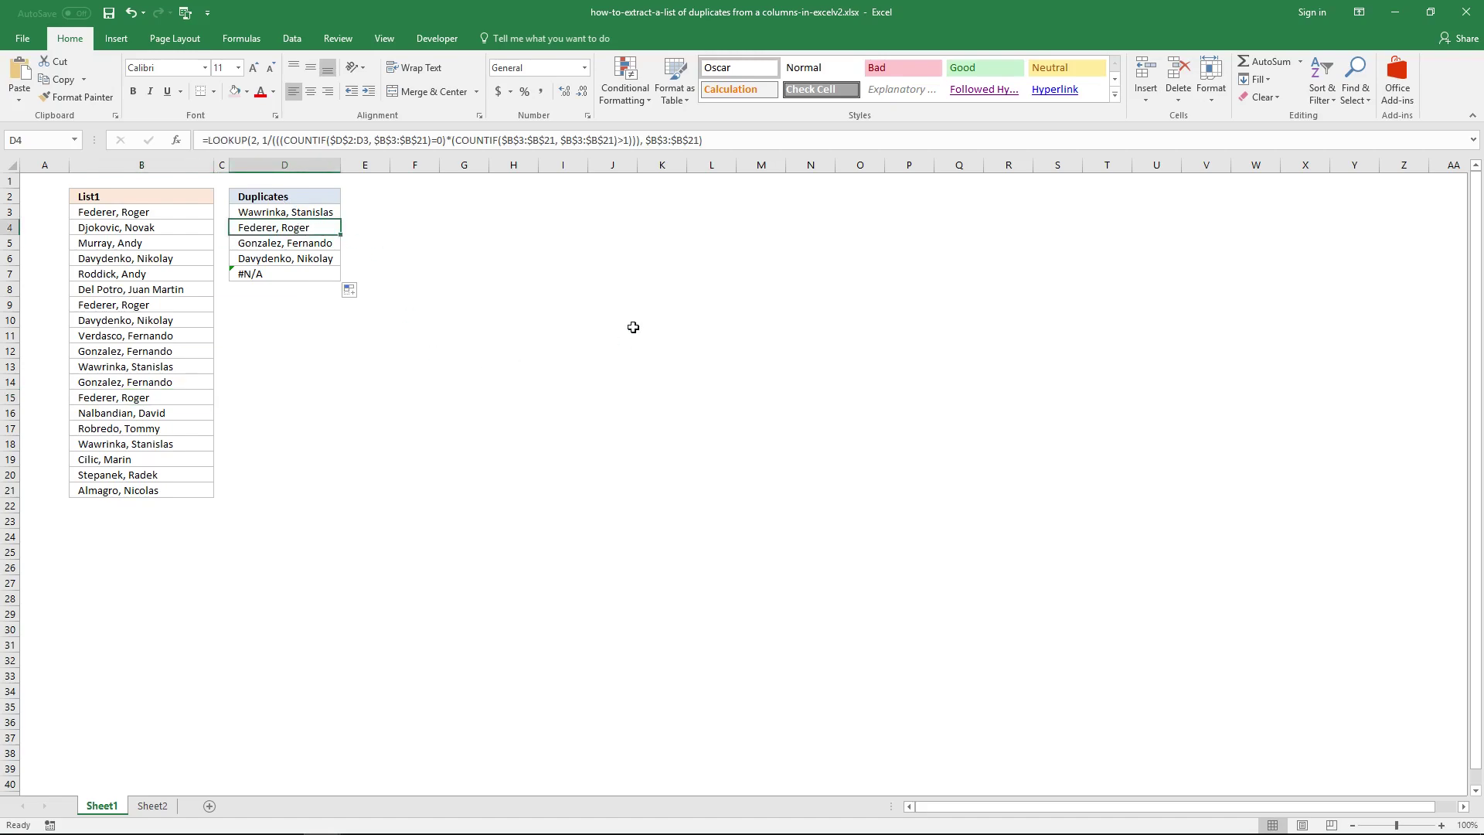
key("Up")
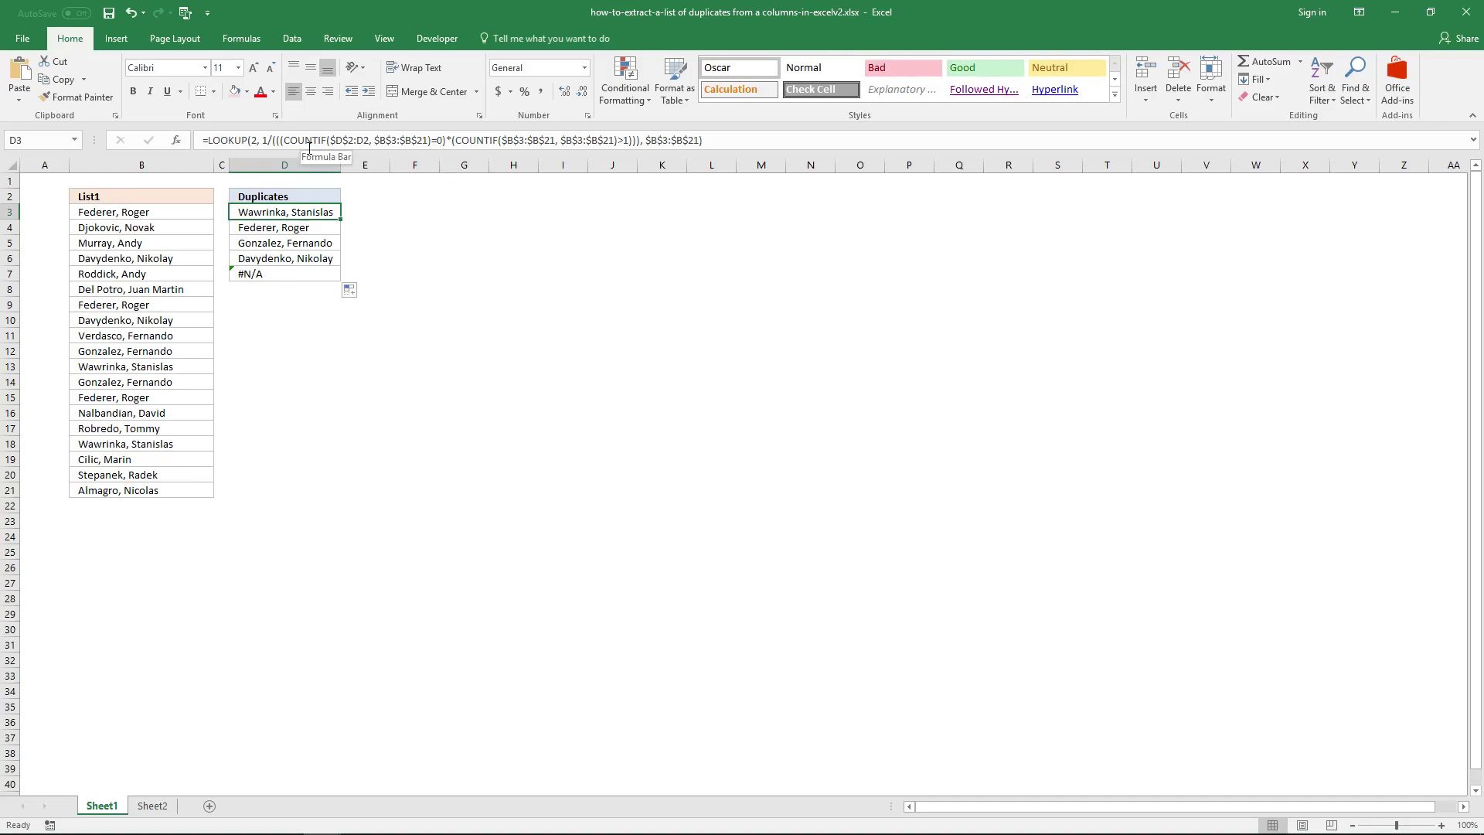
left_click(284, 141)
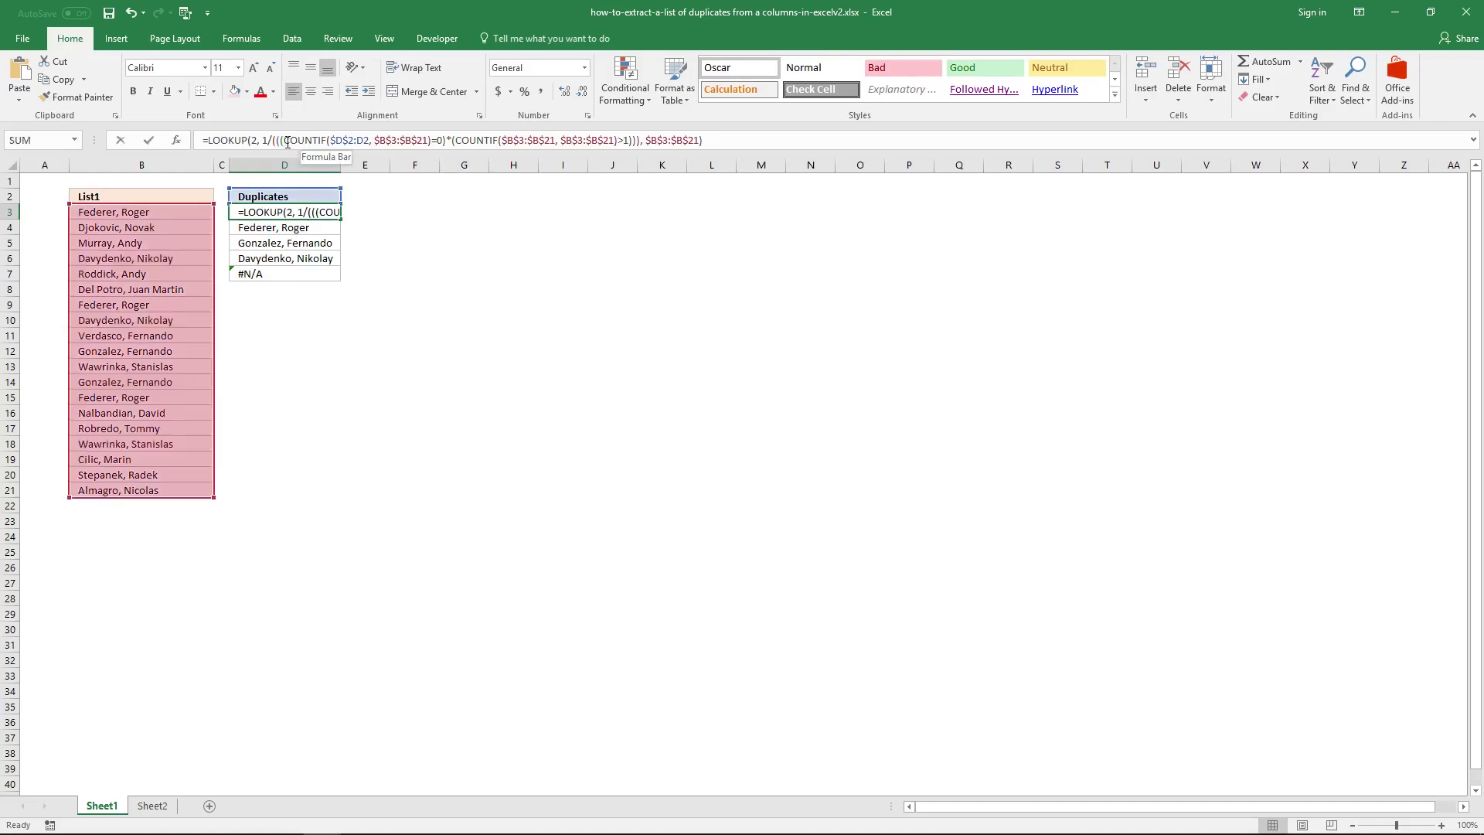
left_click_drag(285, 141, 431, 144)
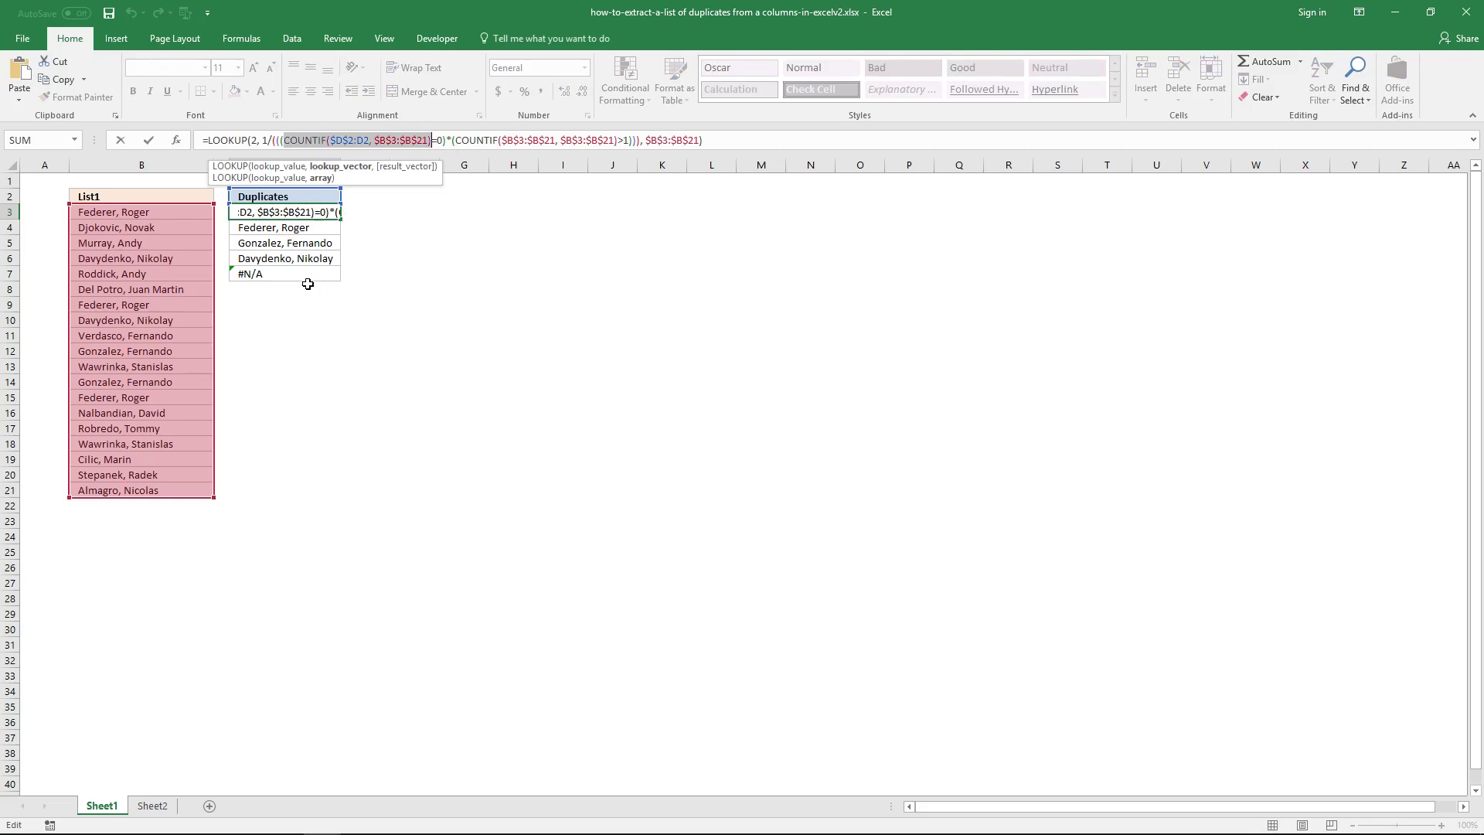
key("Escape")
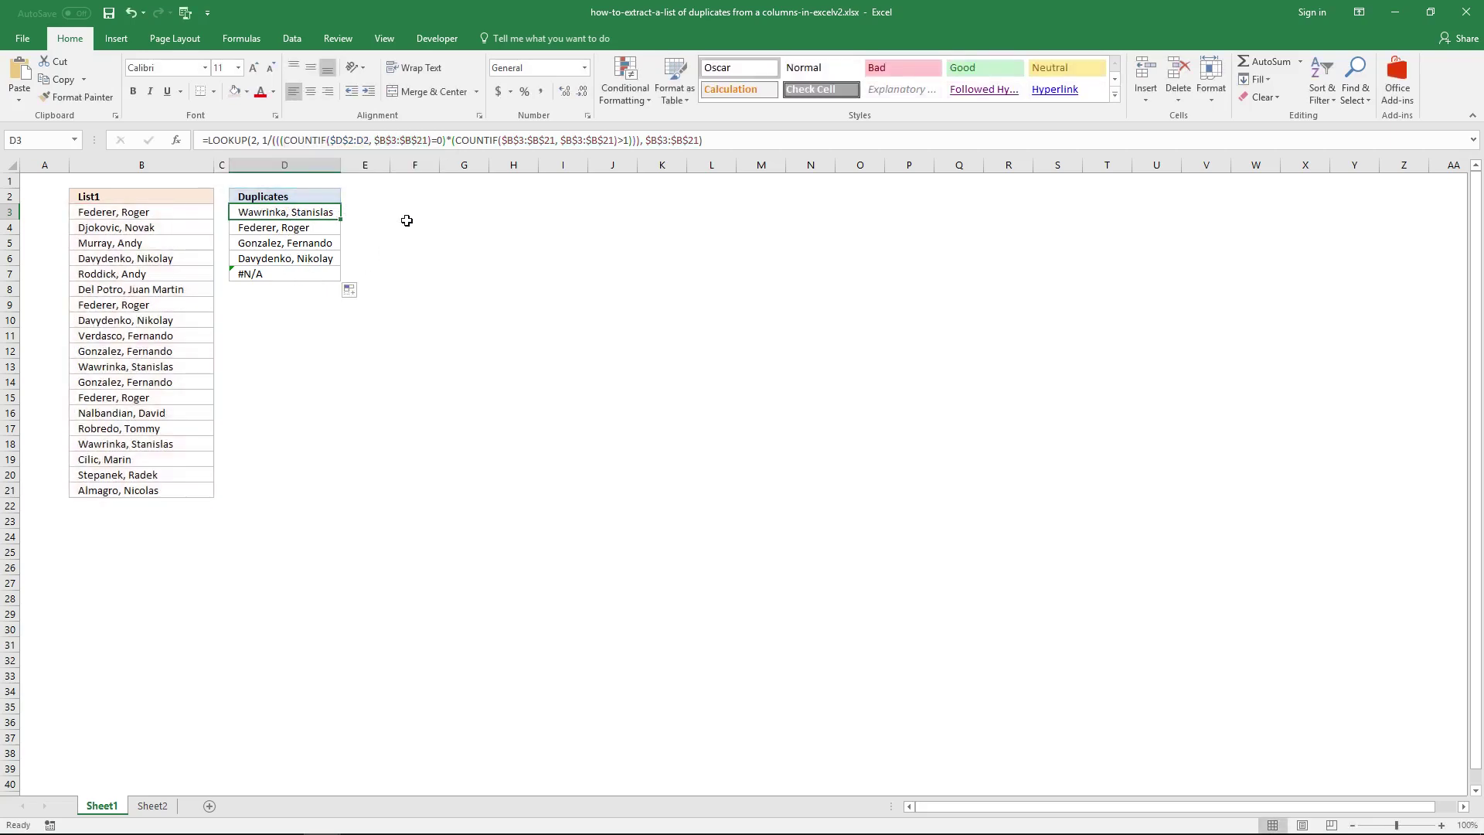
- Paste COUNTIF($D$2:D2, $B$3:$B$21) into F3 as an array formula
left_click(410, 212)
left_click(425, 140)
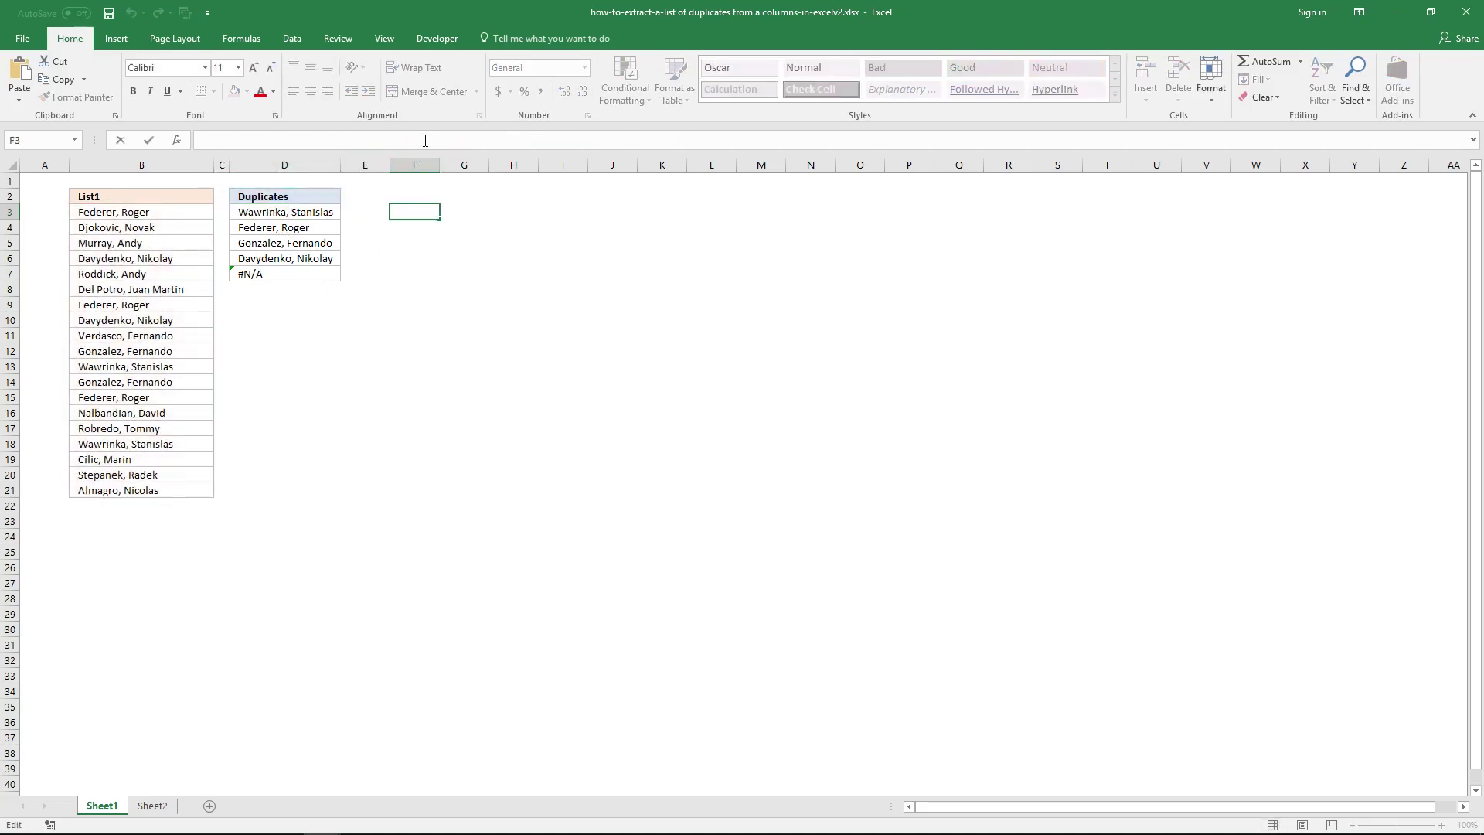
type("=COUNTIF($D$2:D2, $B$3:$B$21)")
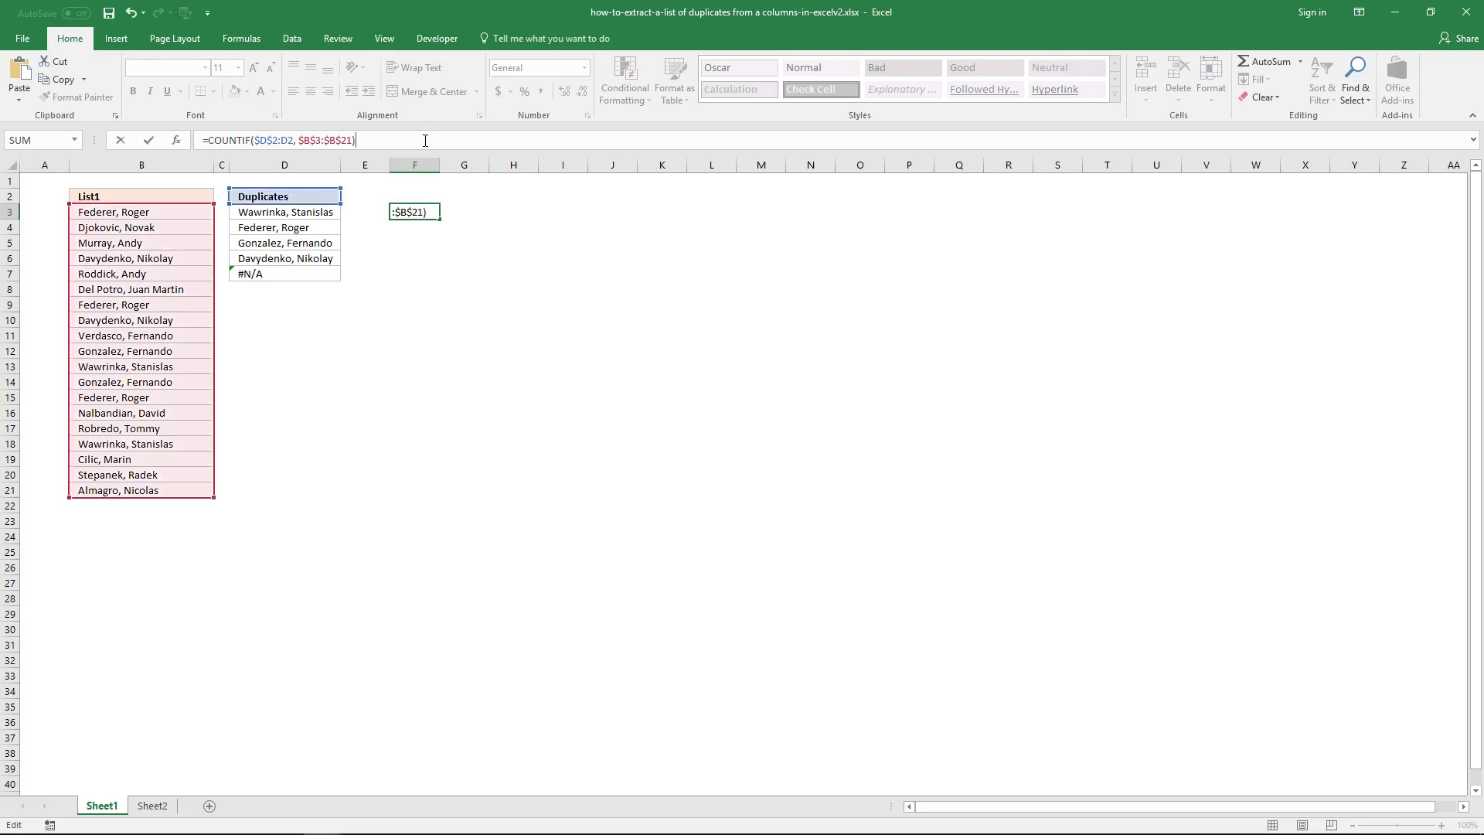
key("ctrl+shift+Return")
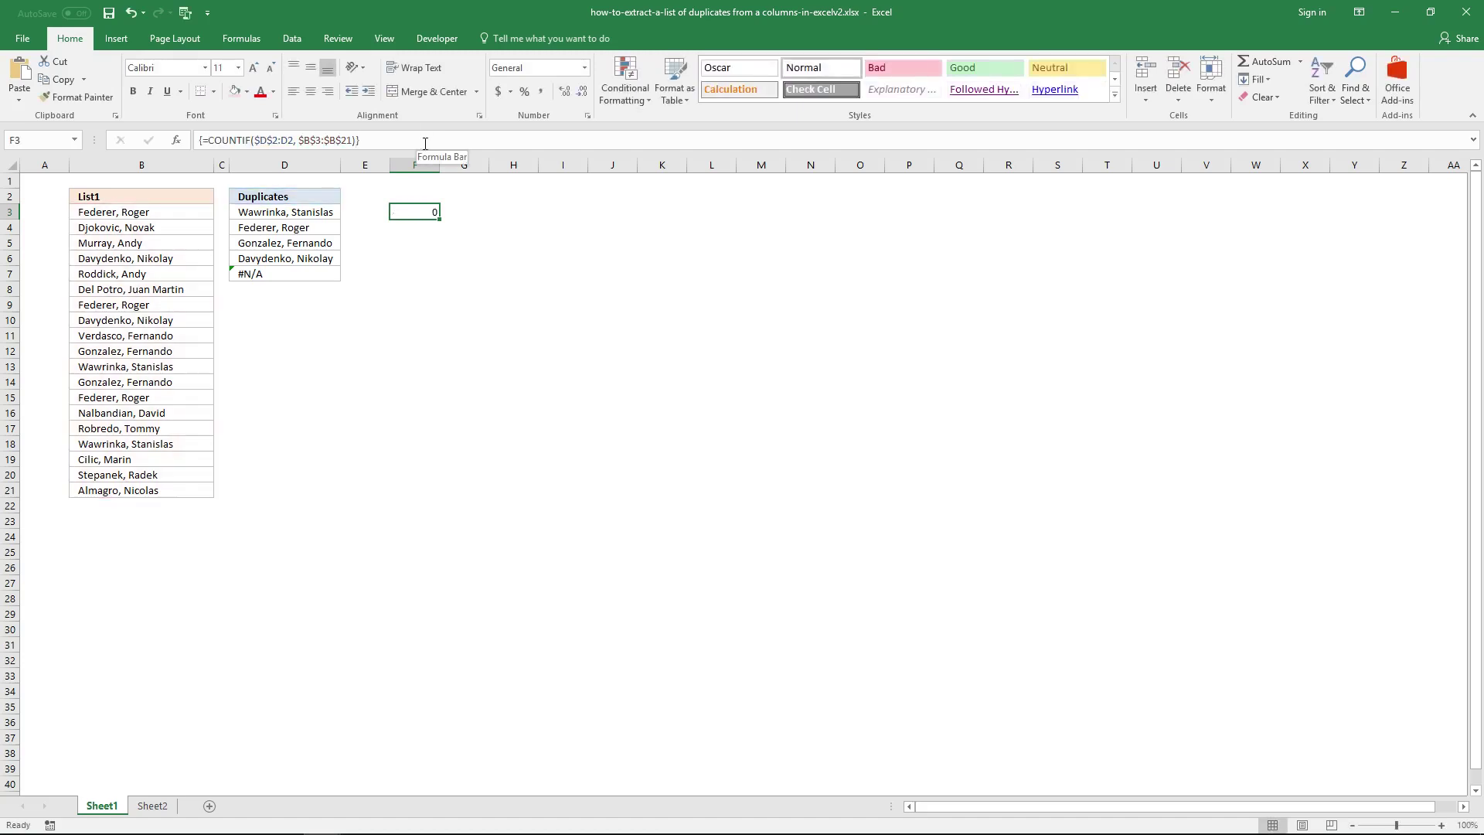
- Array-enter the COUNTIF across F3:F21 so every row shows 0
left_click_drag(415, 214, 411, 484)
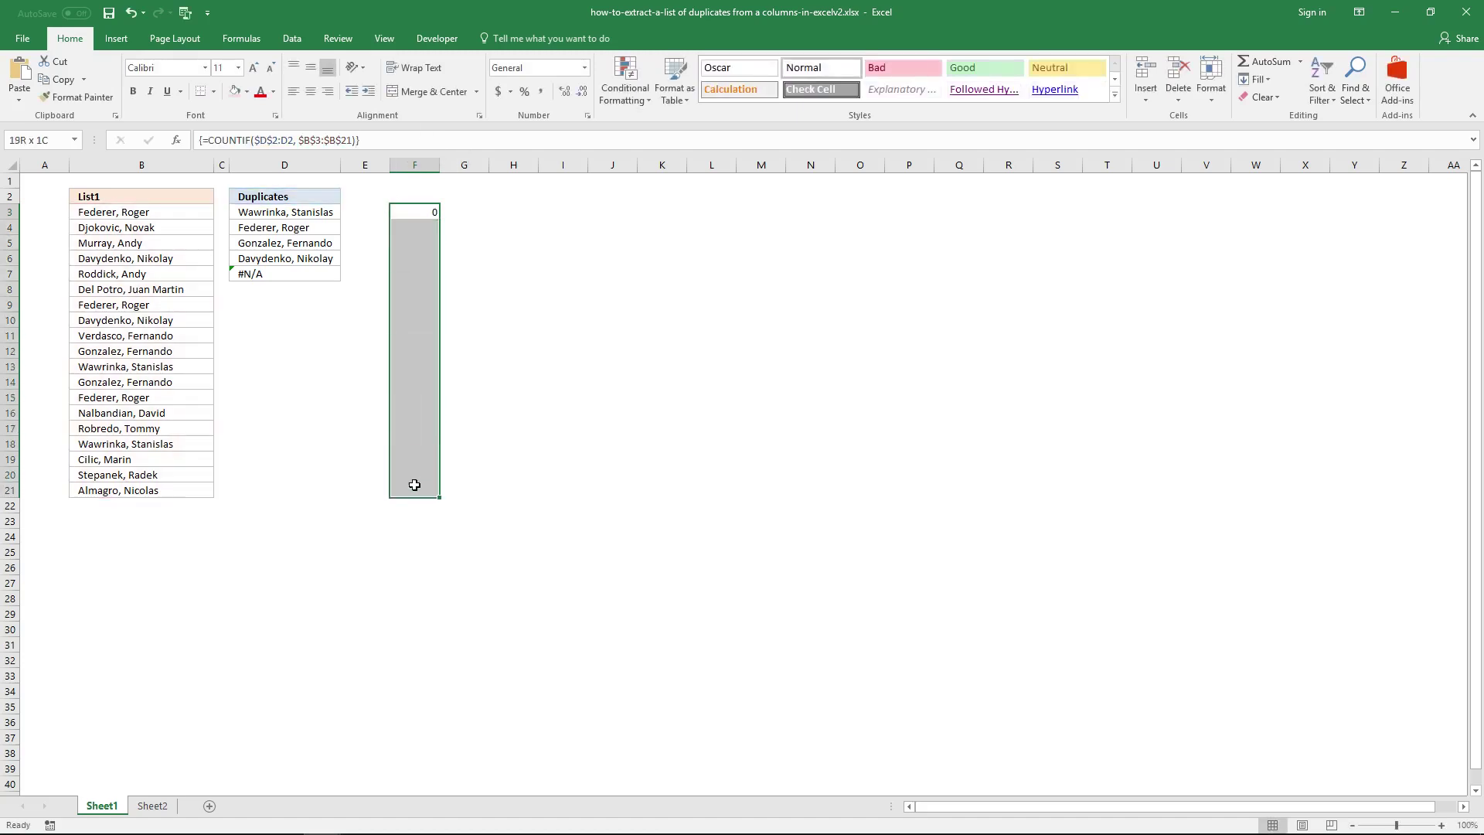
left_click(425, 142)
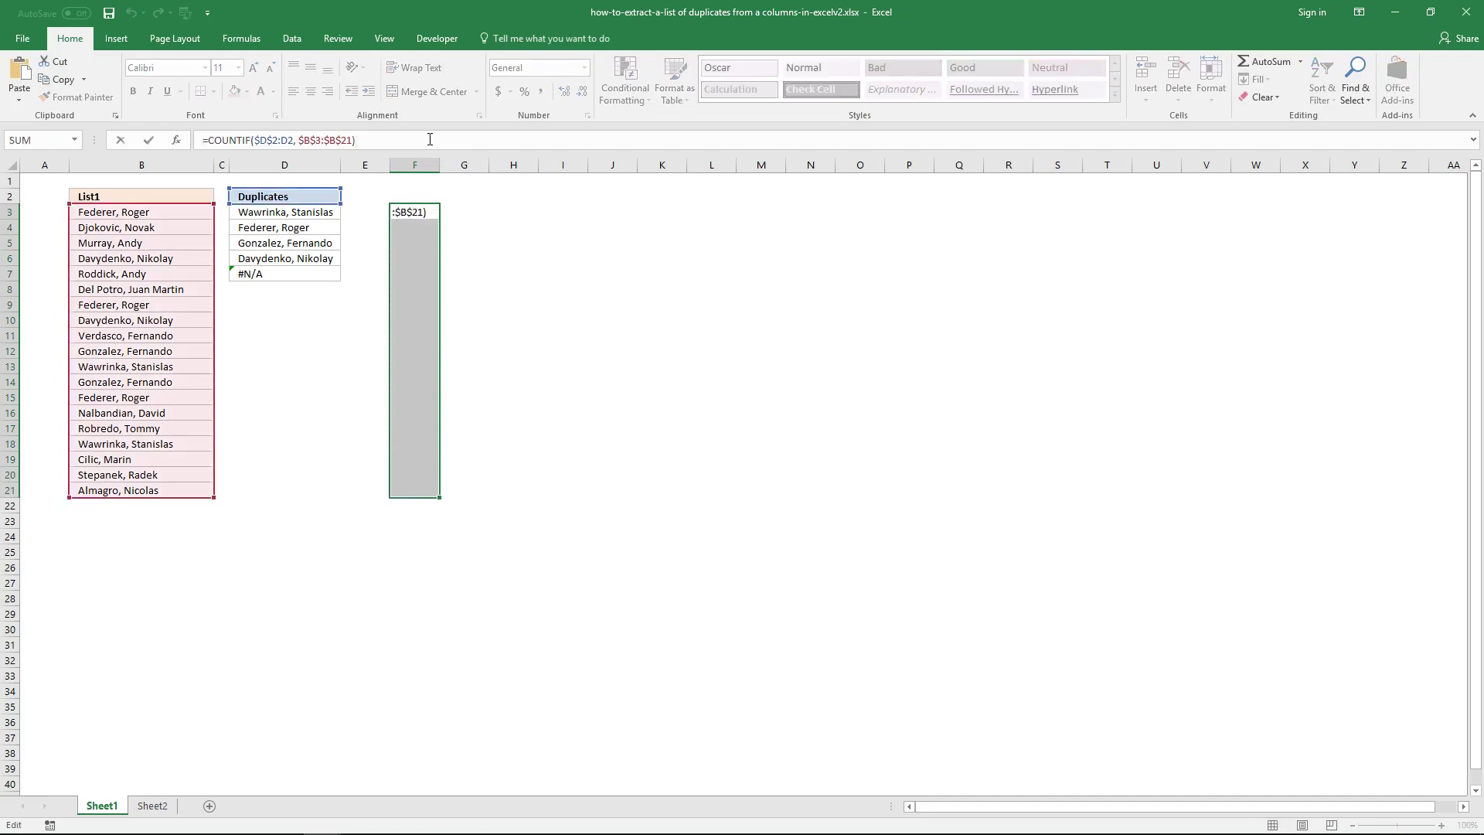
key("ctrl+shift+Return")
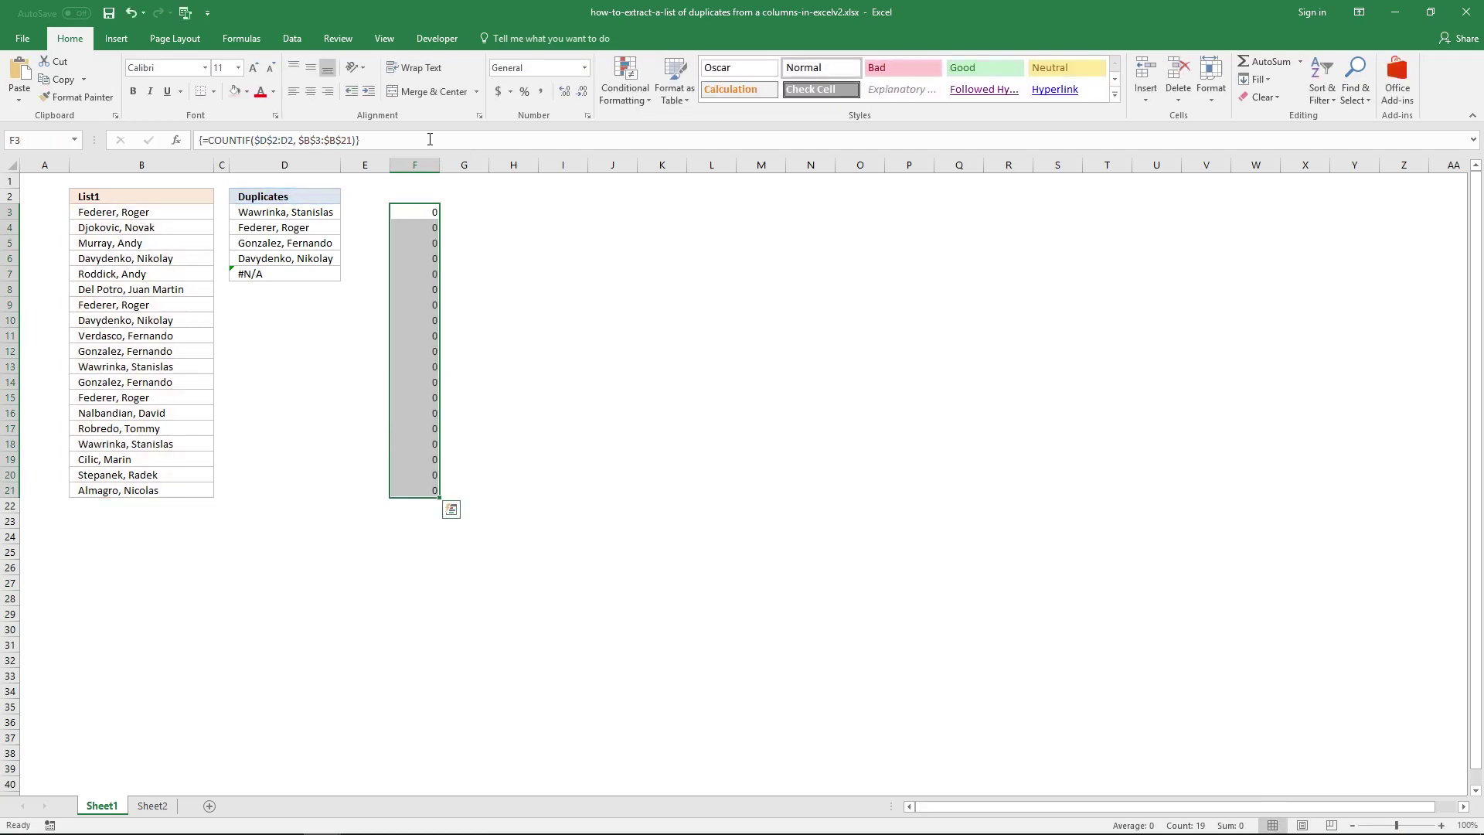
left_click(274, 142)
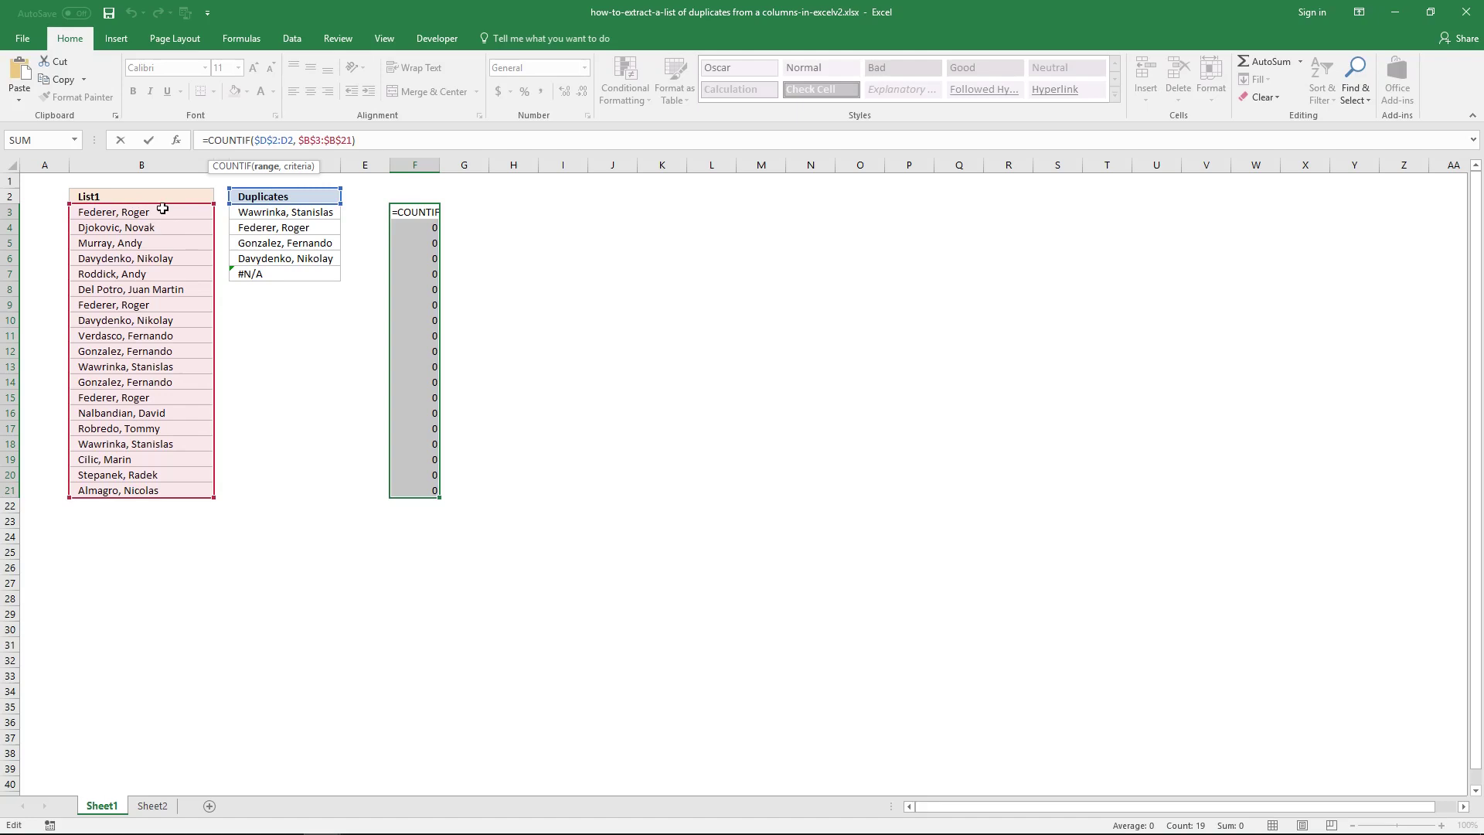
key("ctrl+shift+Return")
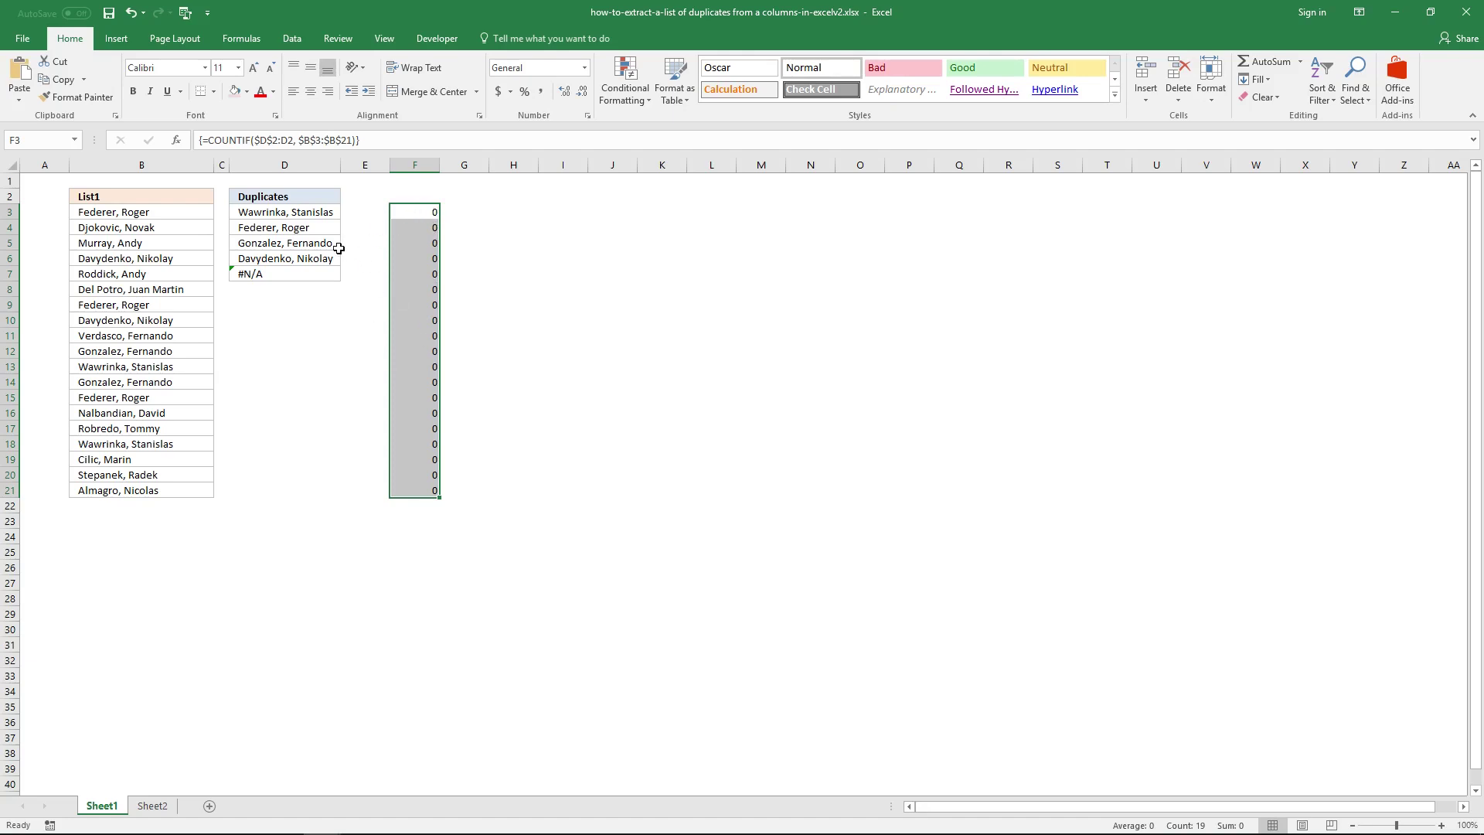
left_click(289, 214)
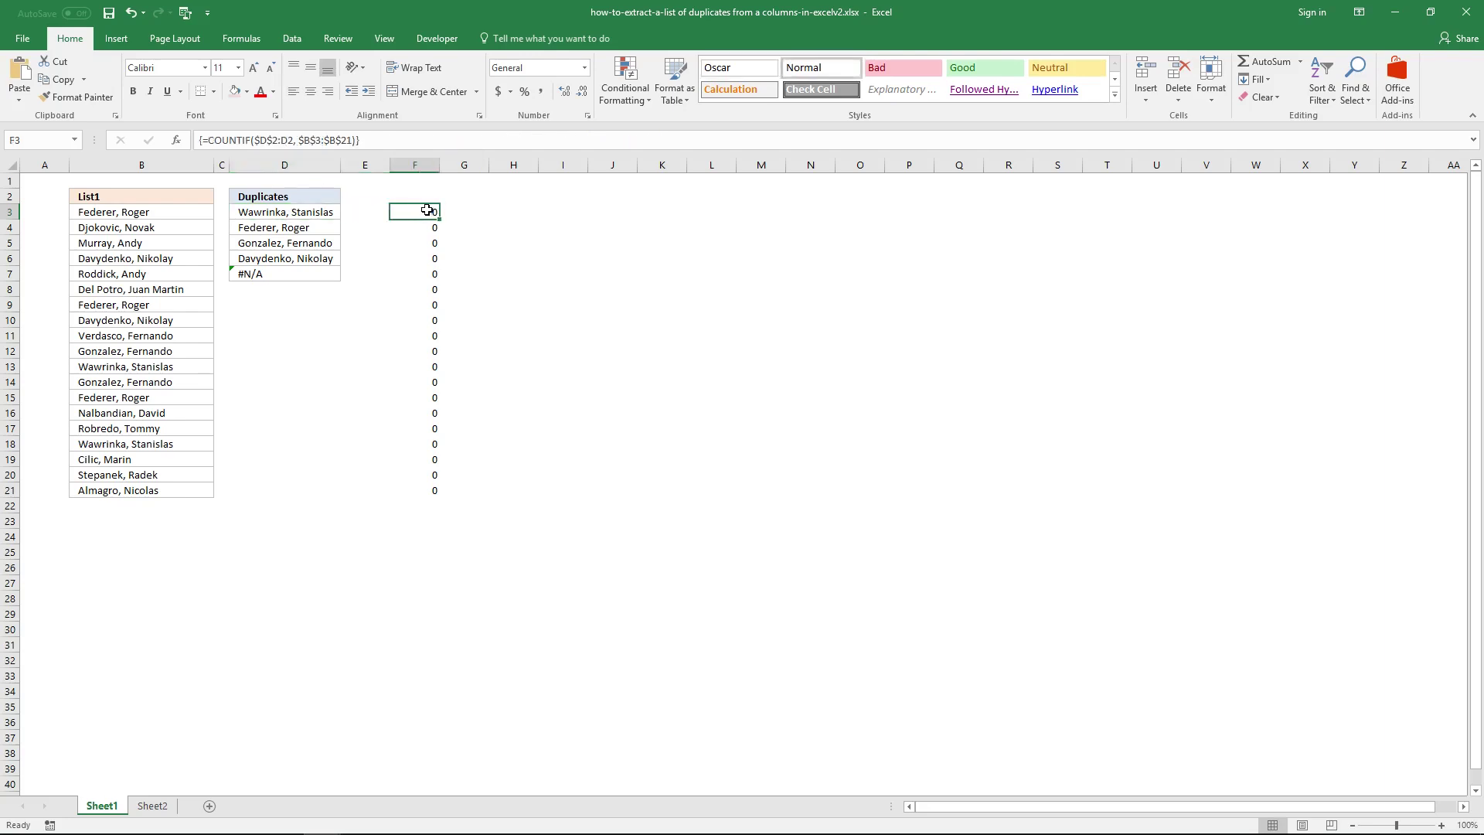
- Copy the COUNTIF($D$2:D3, $B$3:$B$21) part from D4's formula
left_click(306, 227)
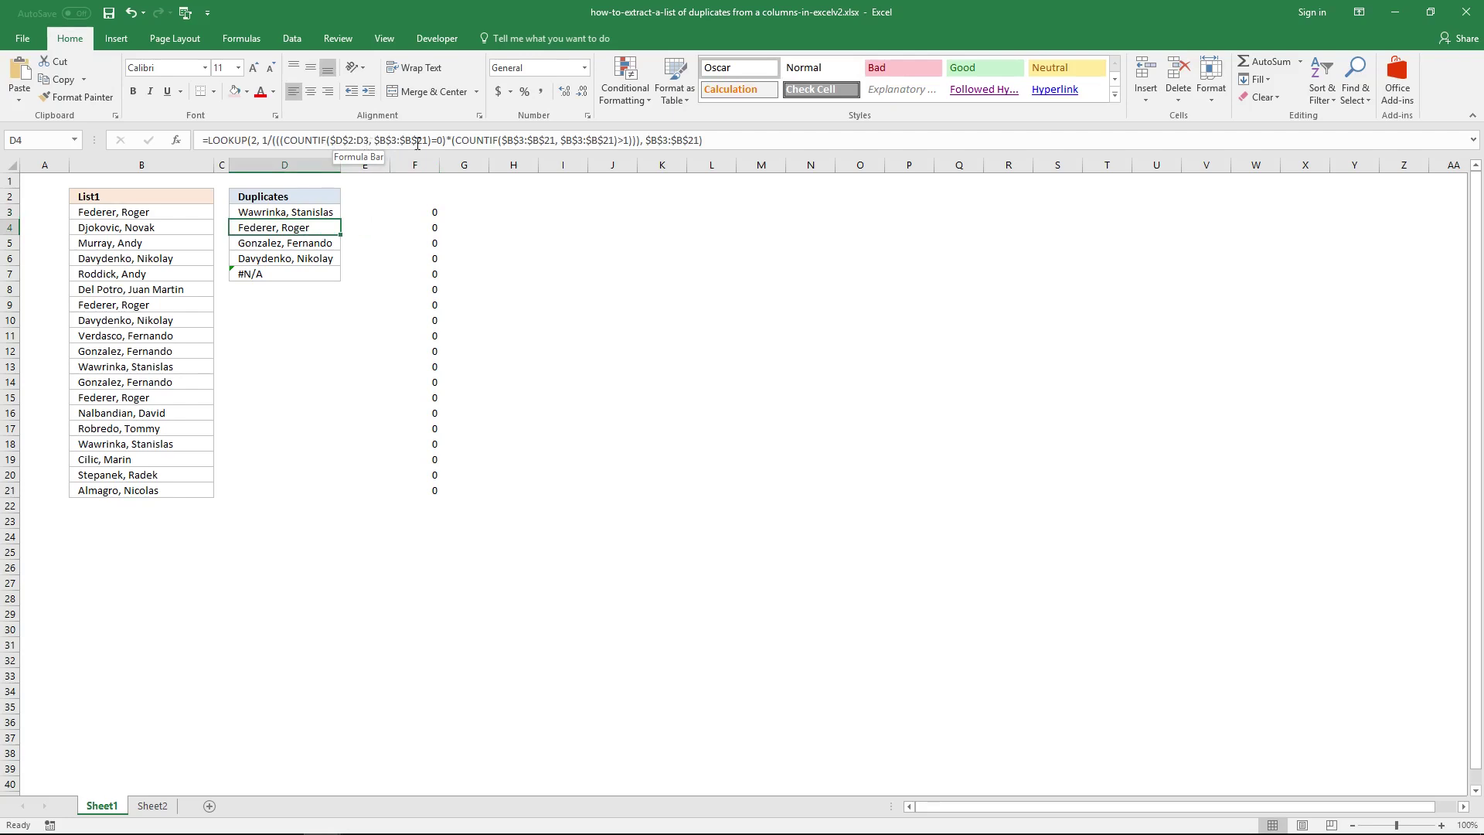
left_click_drag(432, 143, 285, 147)
key("ctrl+c")
key("Escape")
left_click(470, 212)
left_click(439, 146)
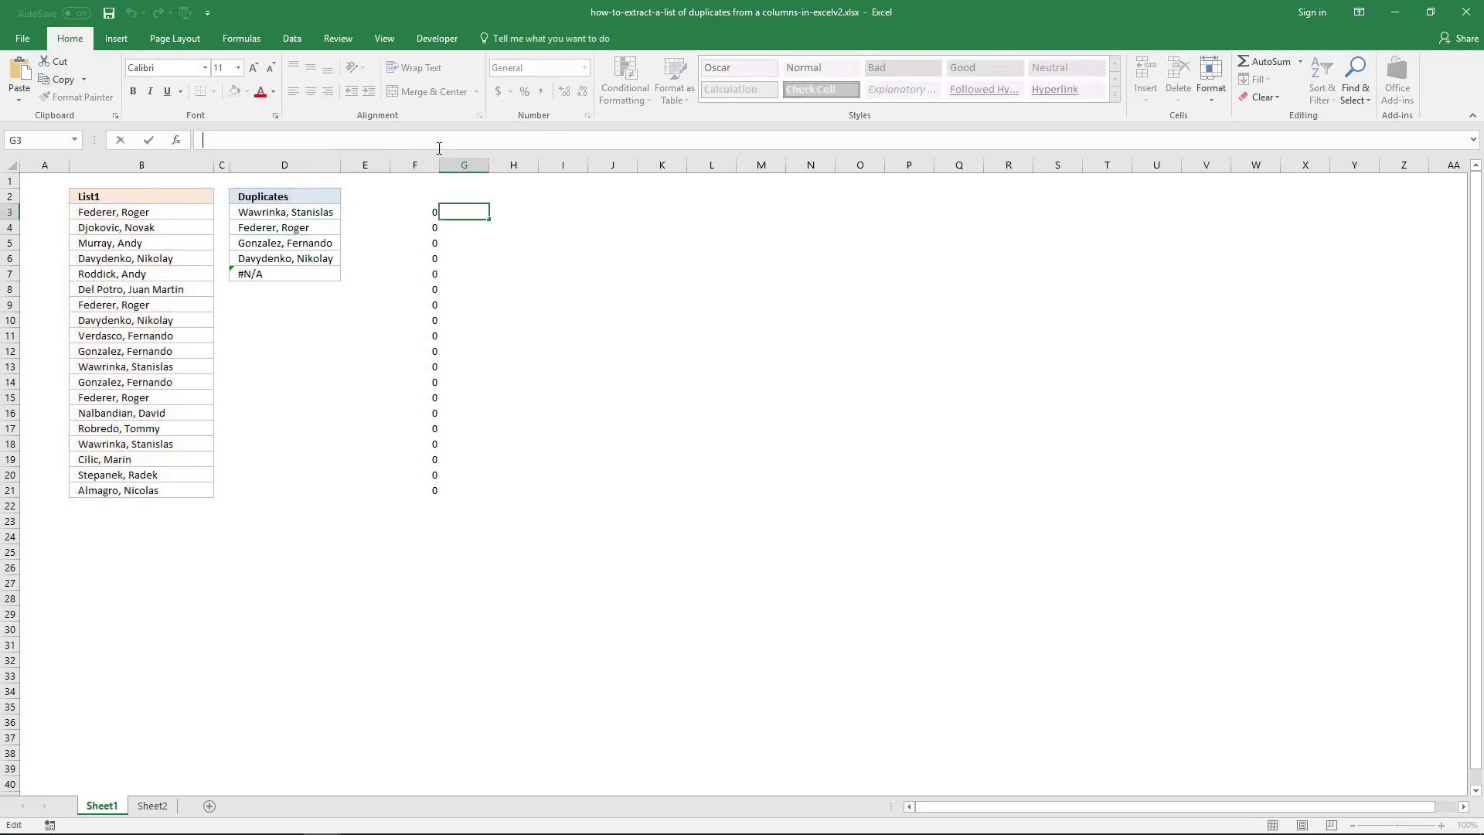
- Re-enter the D3 and D4 duplicates formulas, making D4 an array formula, and select G3
left_click(308, 217)
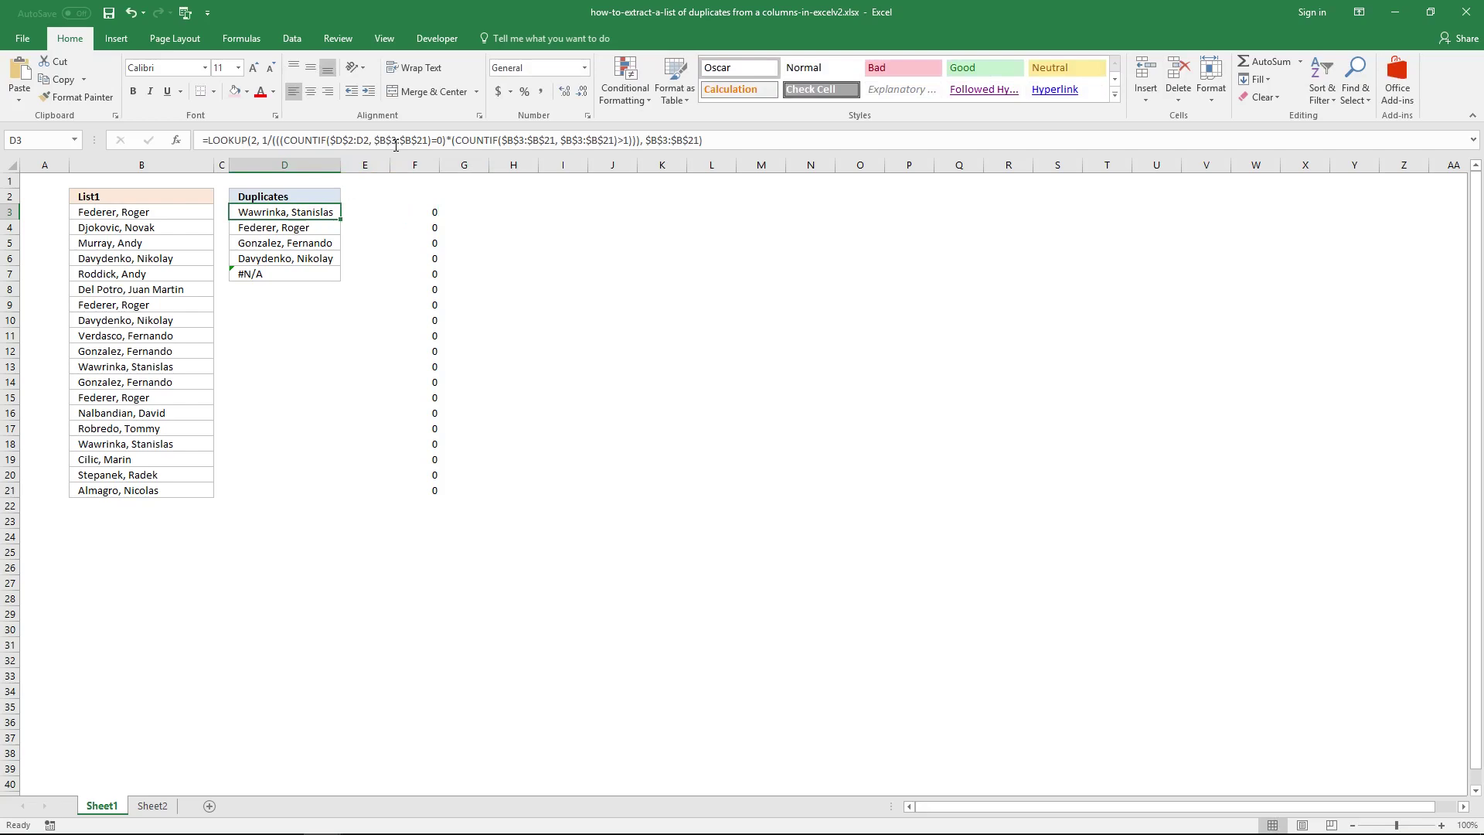
left_click(353, 142)
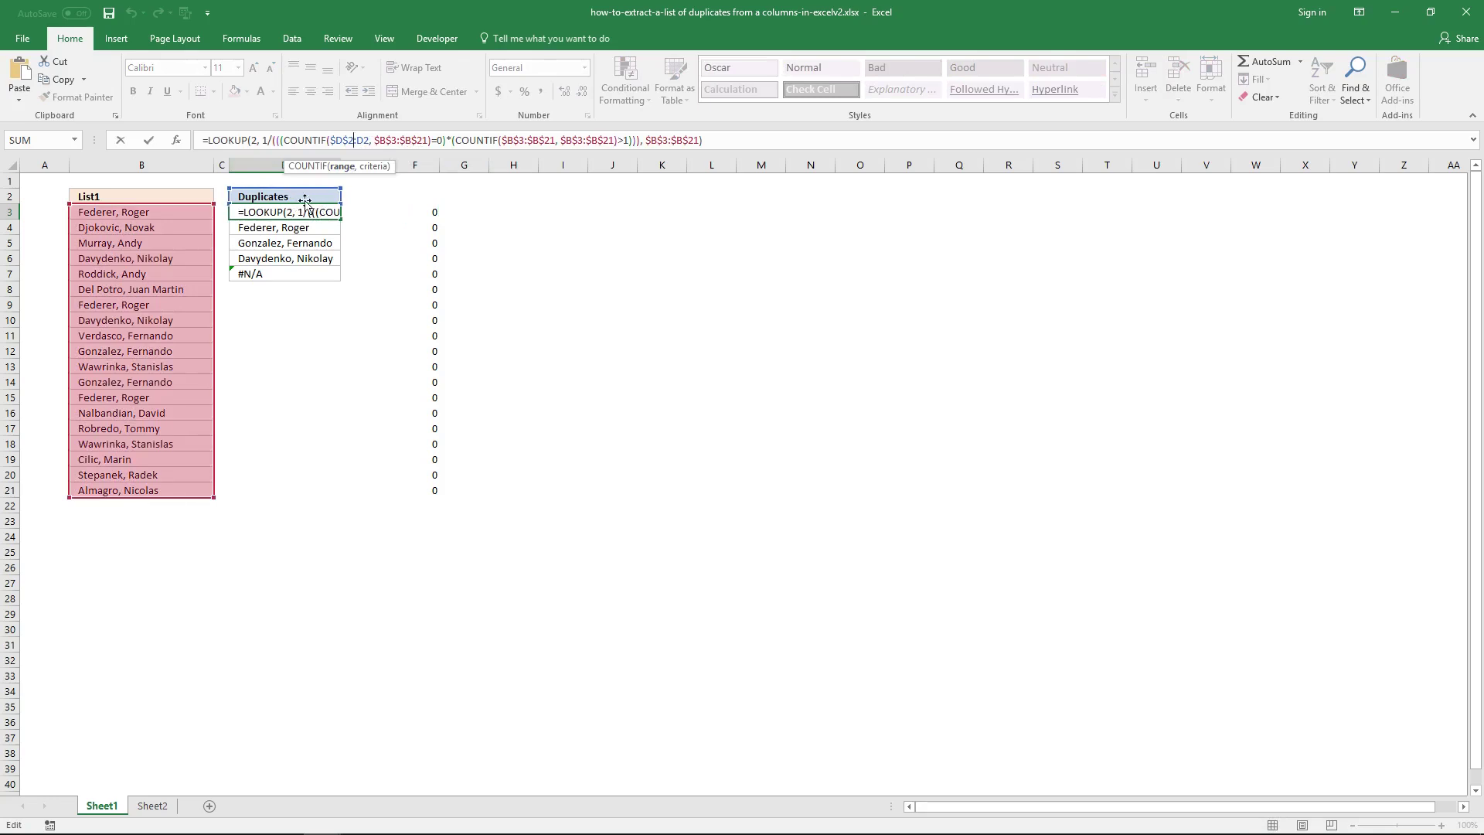
key("Return")
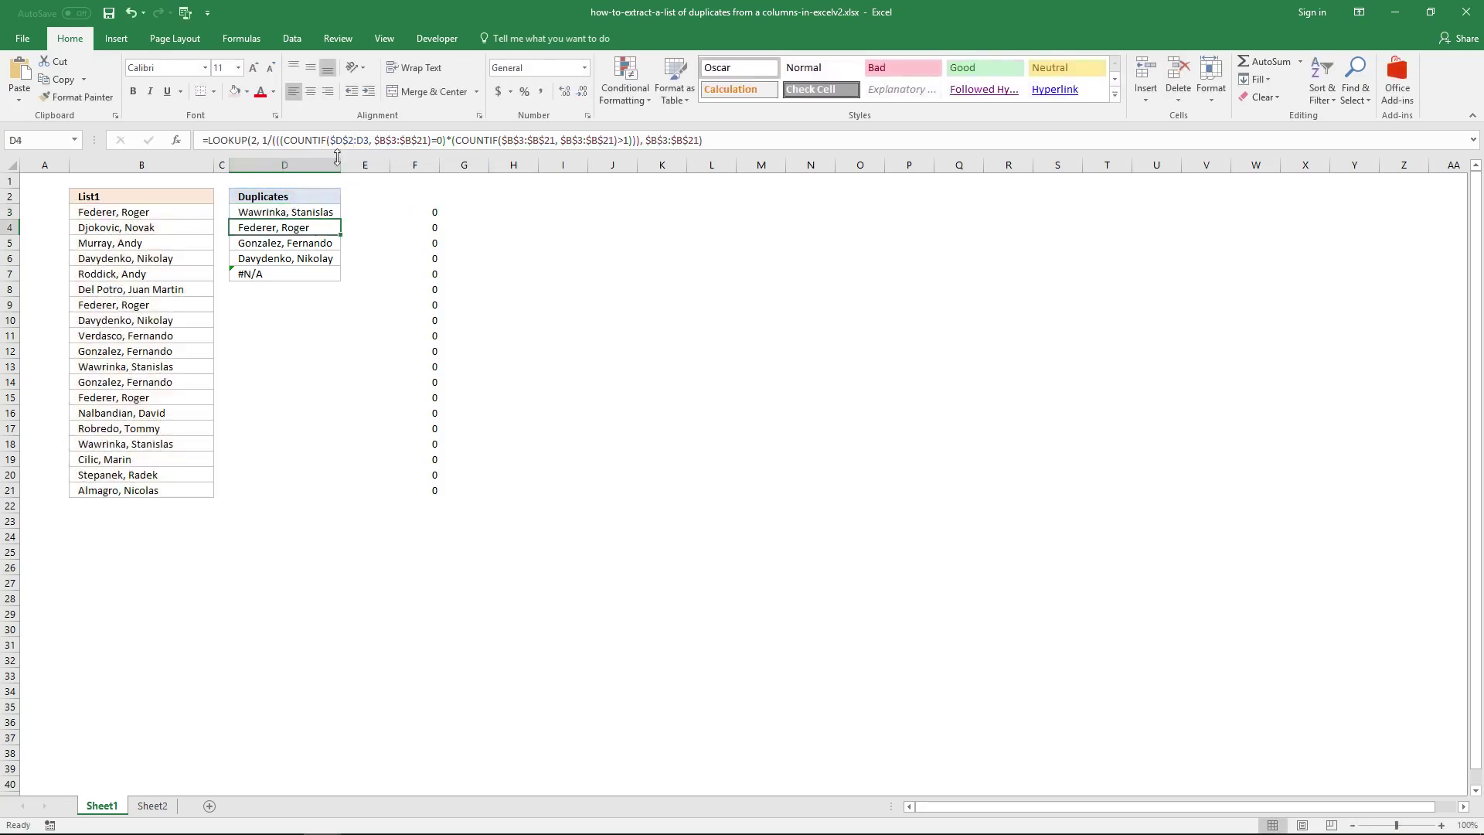
left_click(346, 141)
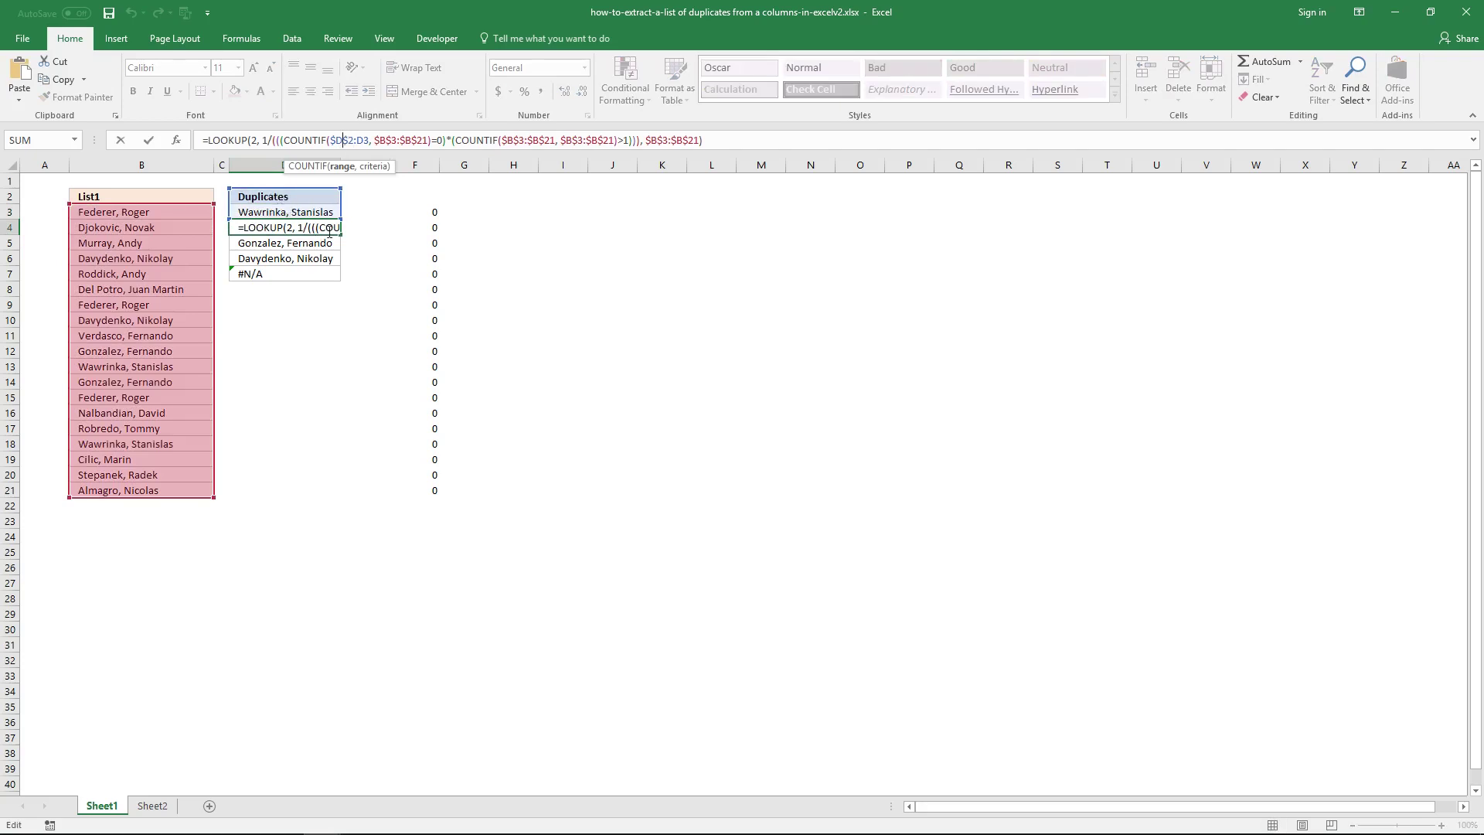
key("ctrl+shift+Return")
left_click(462, 211)
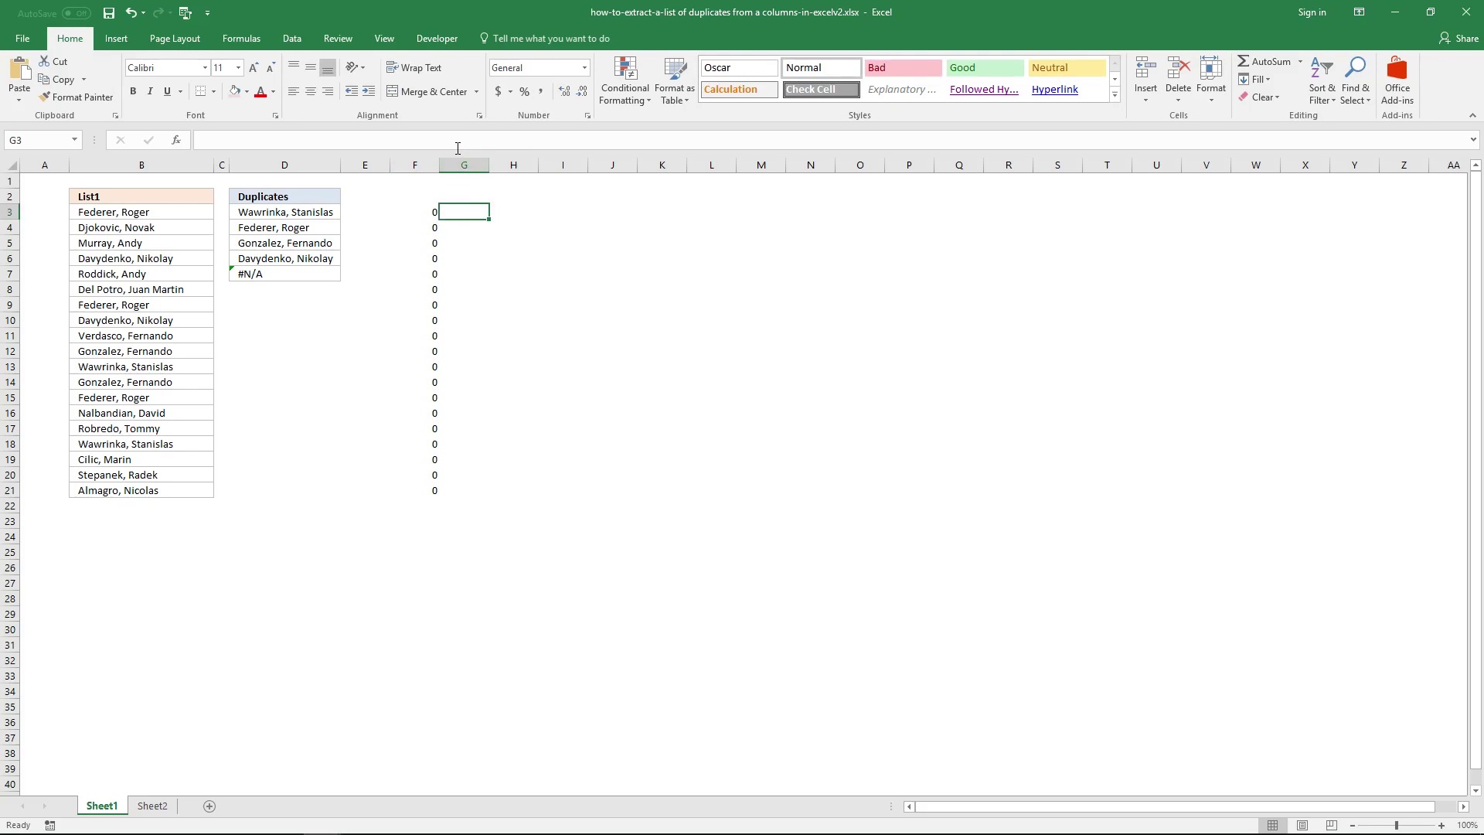
left_click(458, 144)
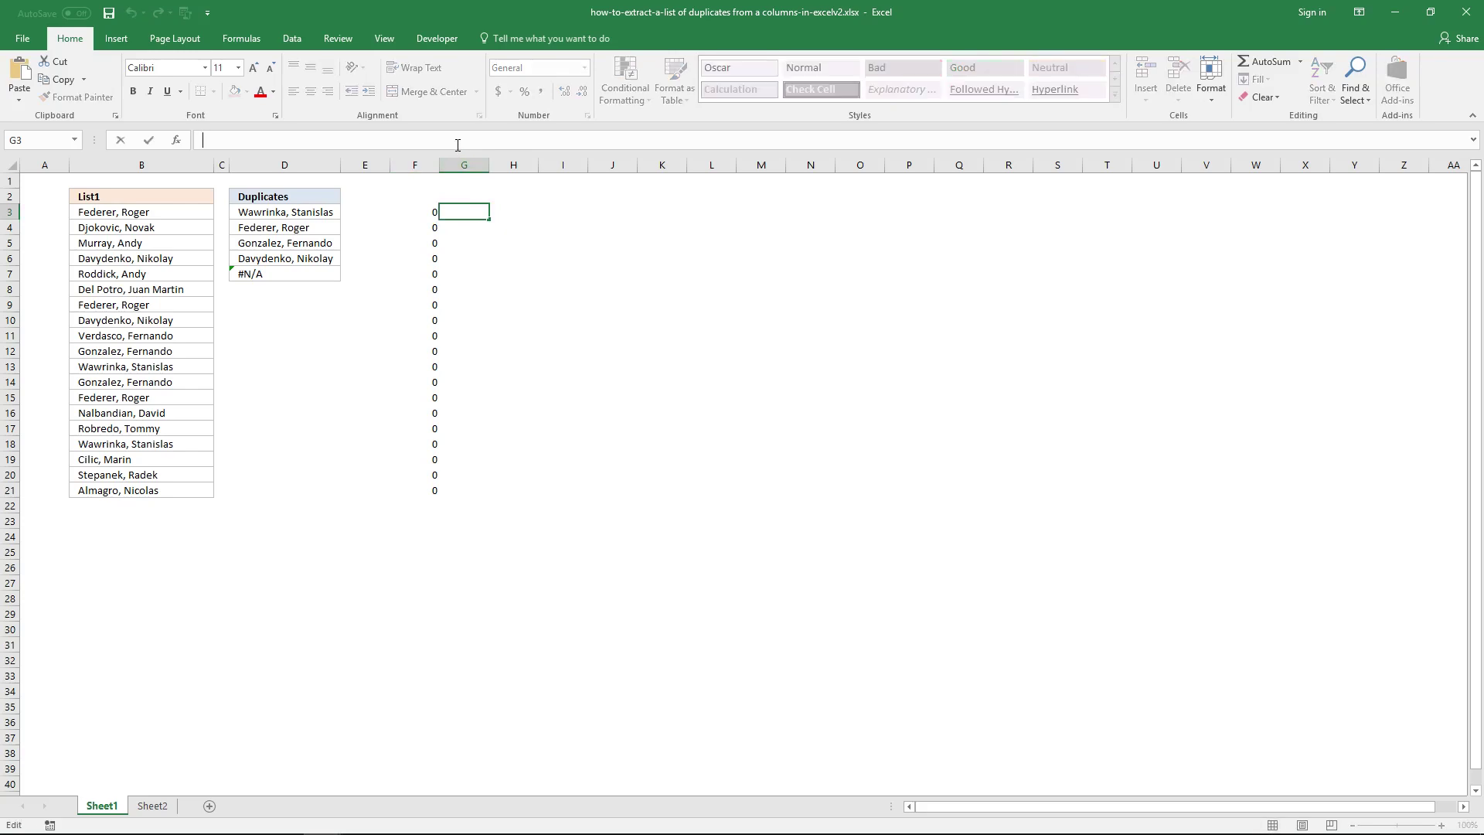
- Array-enter =COUNTIF($D$2:D3, $B$3:$B$21) across G3:G21
key("ctrl+v")
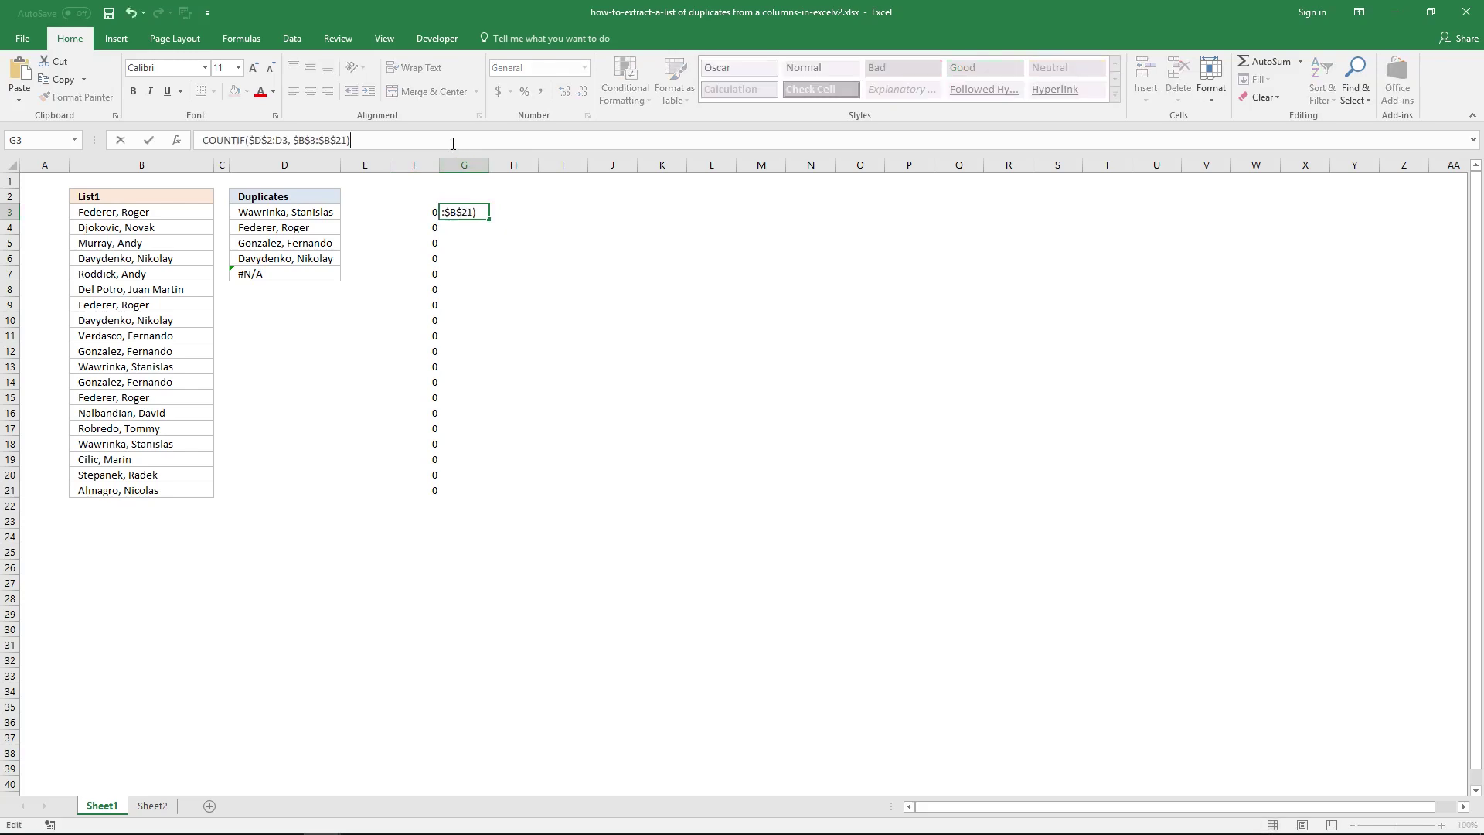
left_click(205, 141)
type("=")
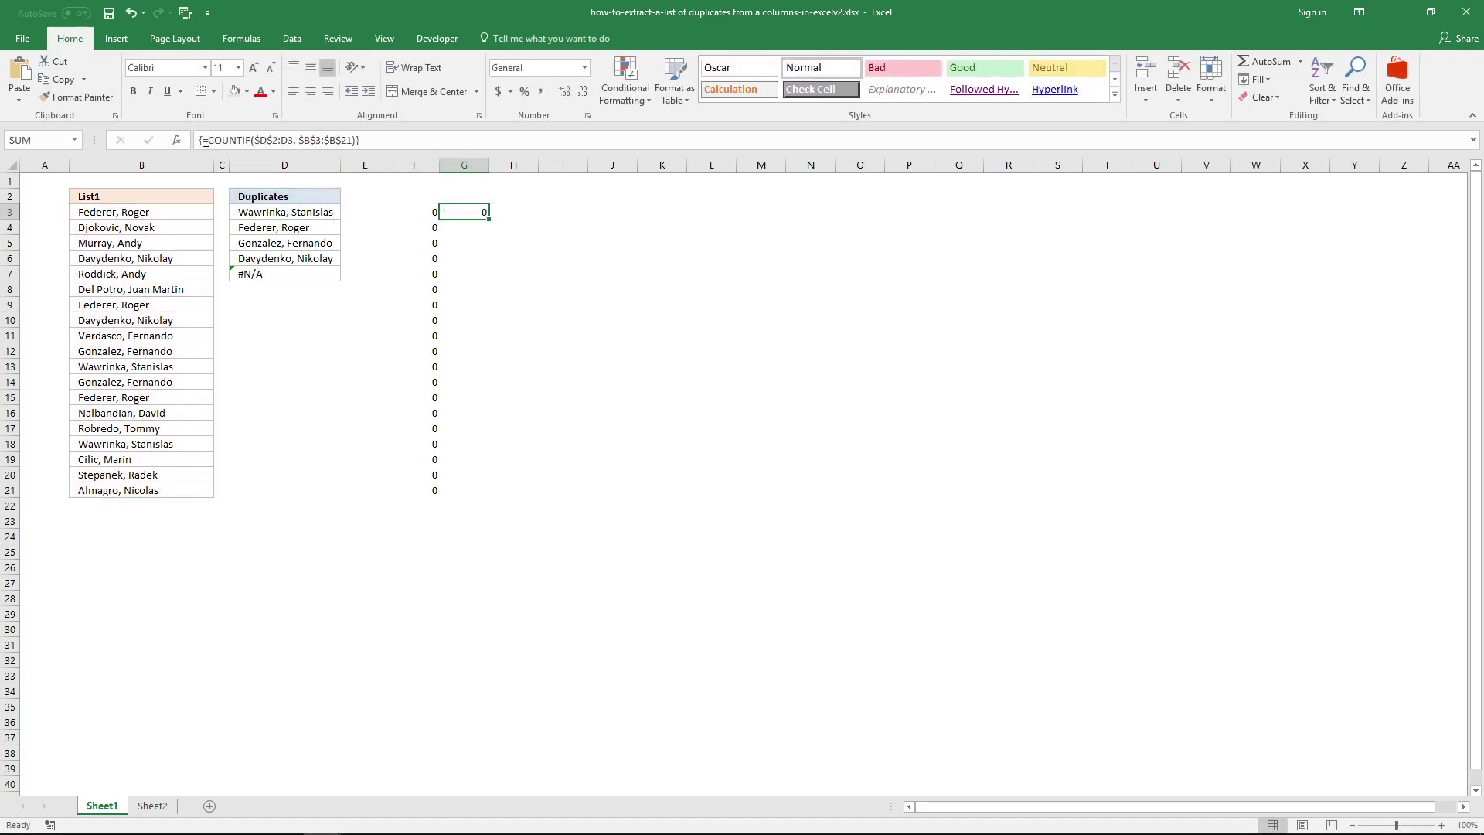
left_click_drag(462, 213, 483, 487)
left_click(427, 137)
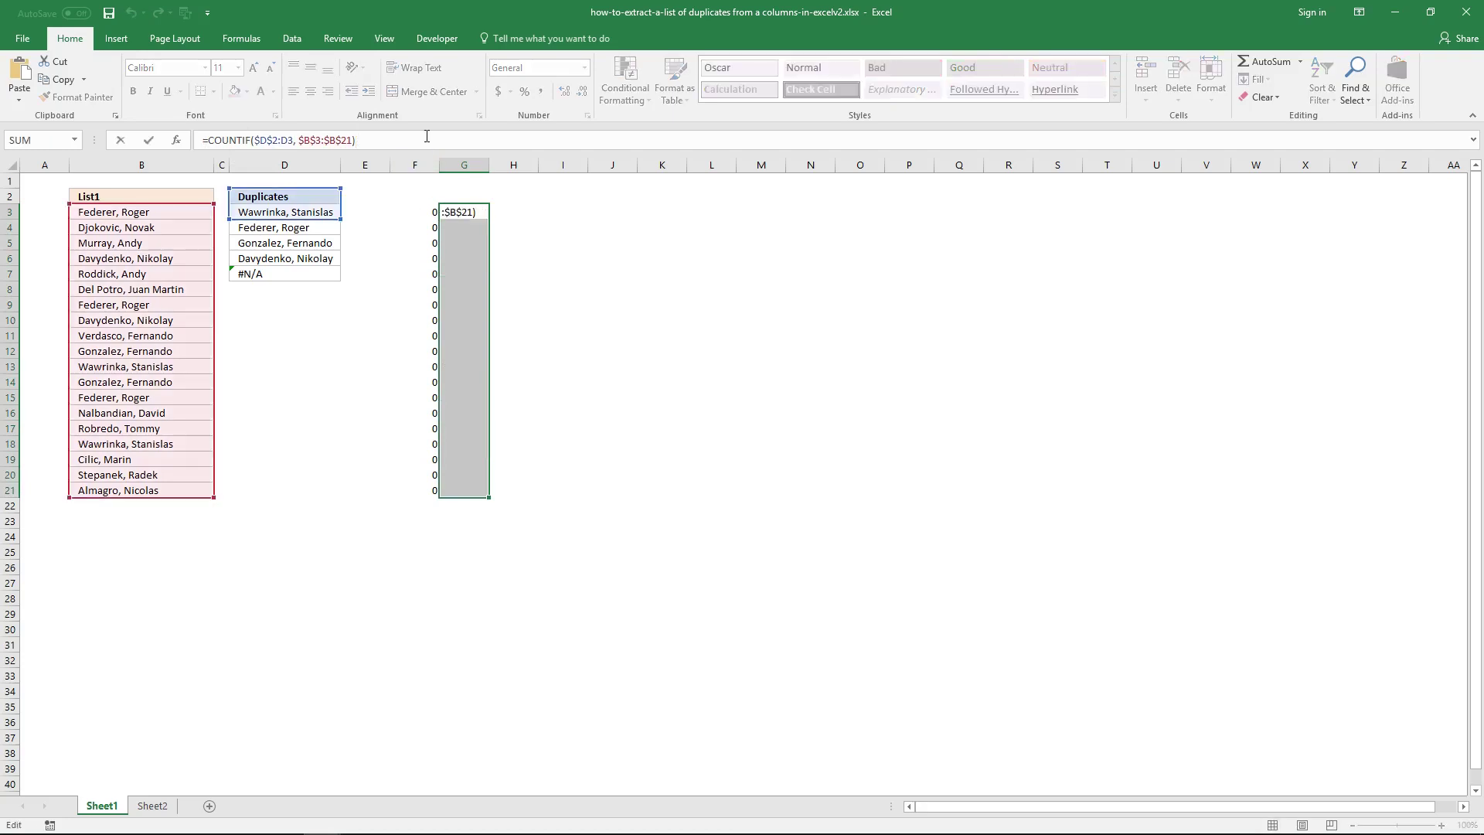
key("ctrl+shift+Return")
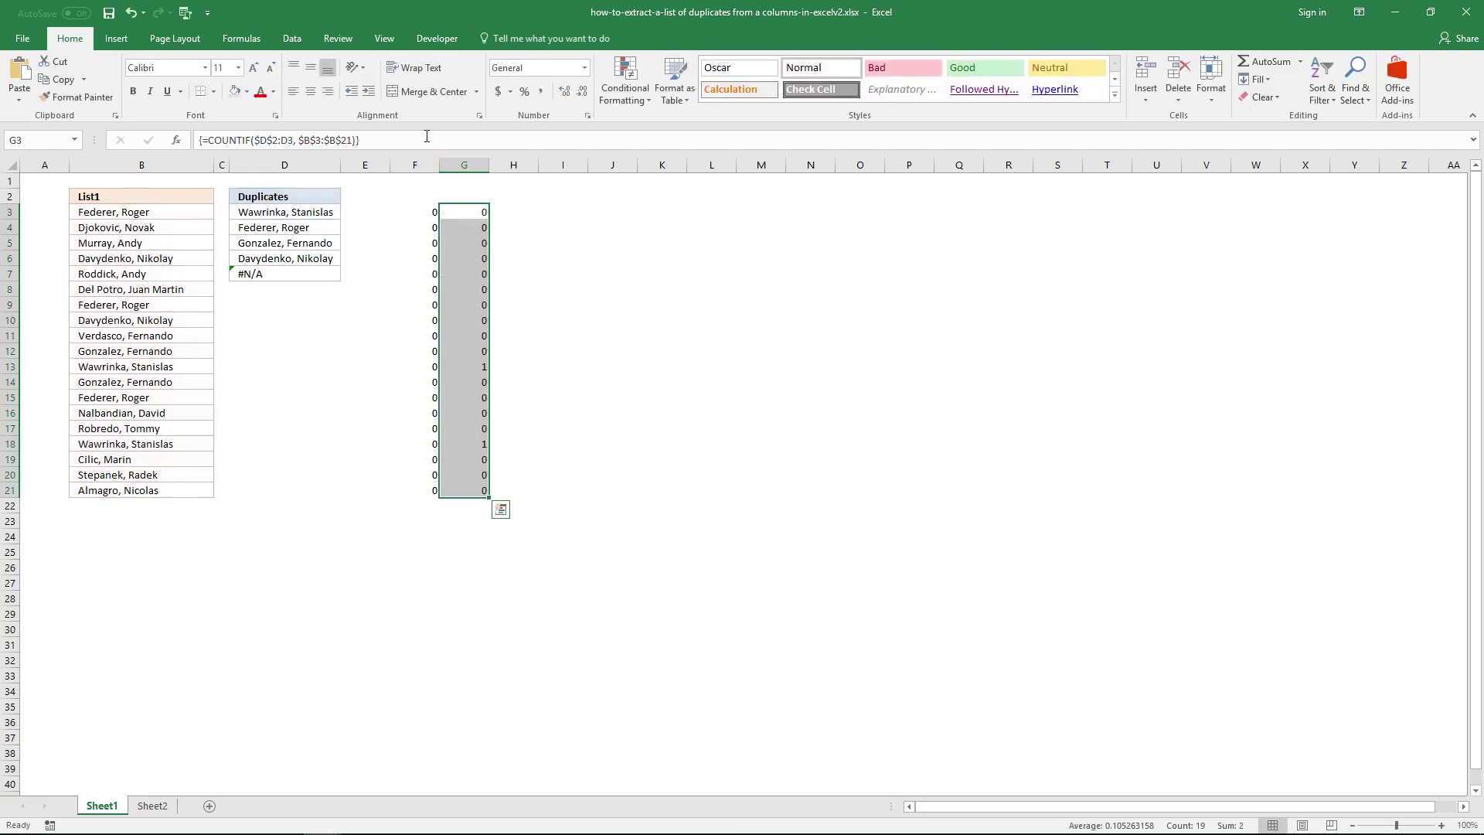
- Confirm the 1 results in rows 13 and 18 both belong to Wawrinka, Stanislas
left_click(469, 368)
left_click(189, 367)
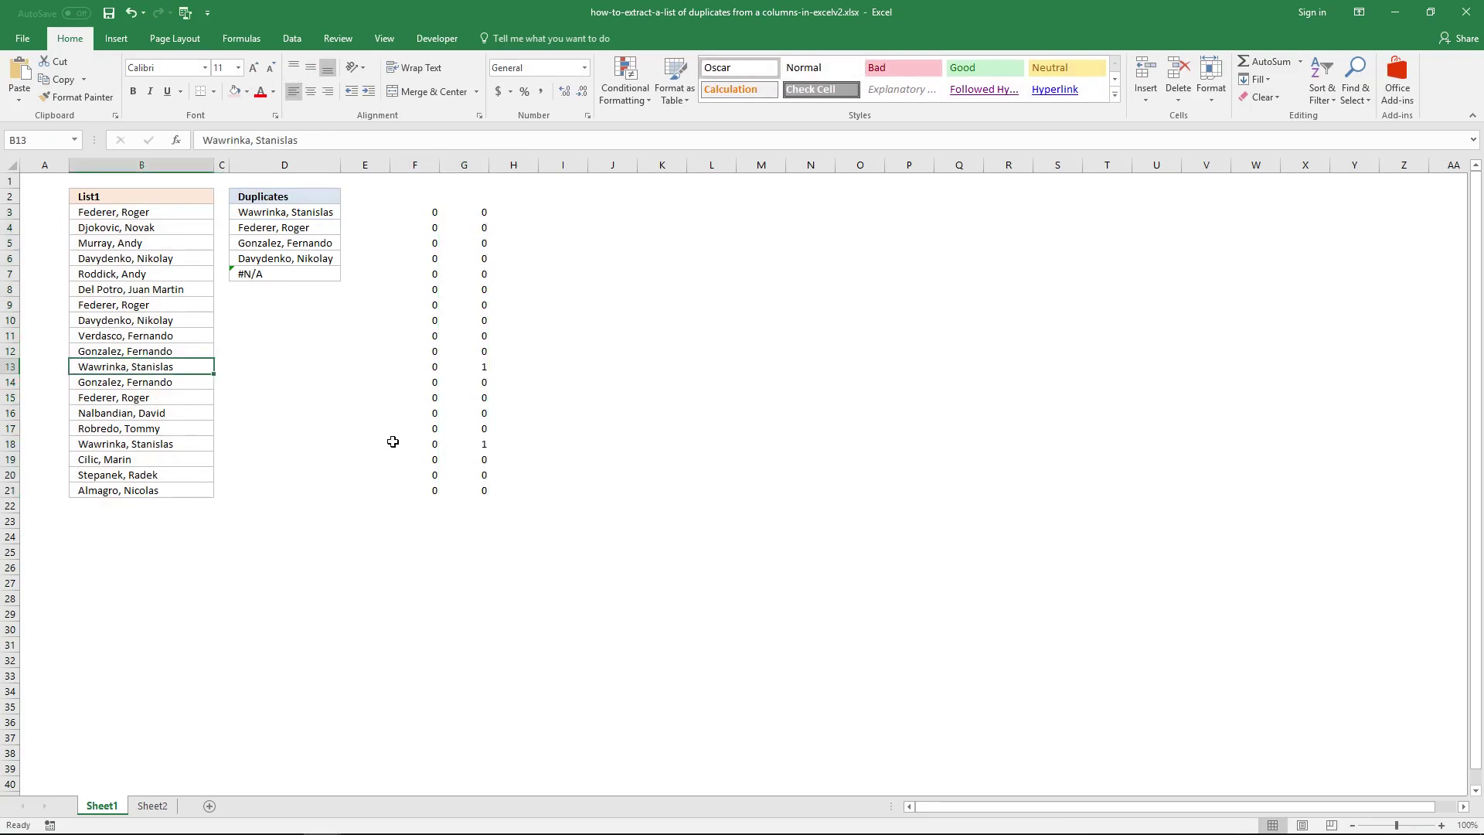
left_click(467, 444)
left_click(177, 445)
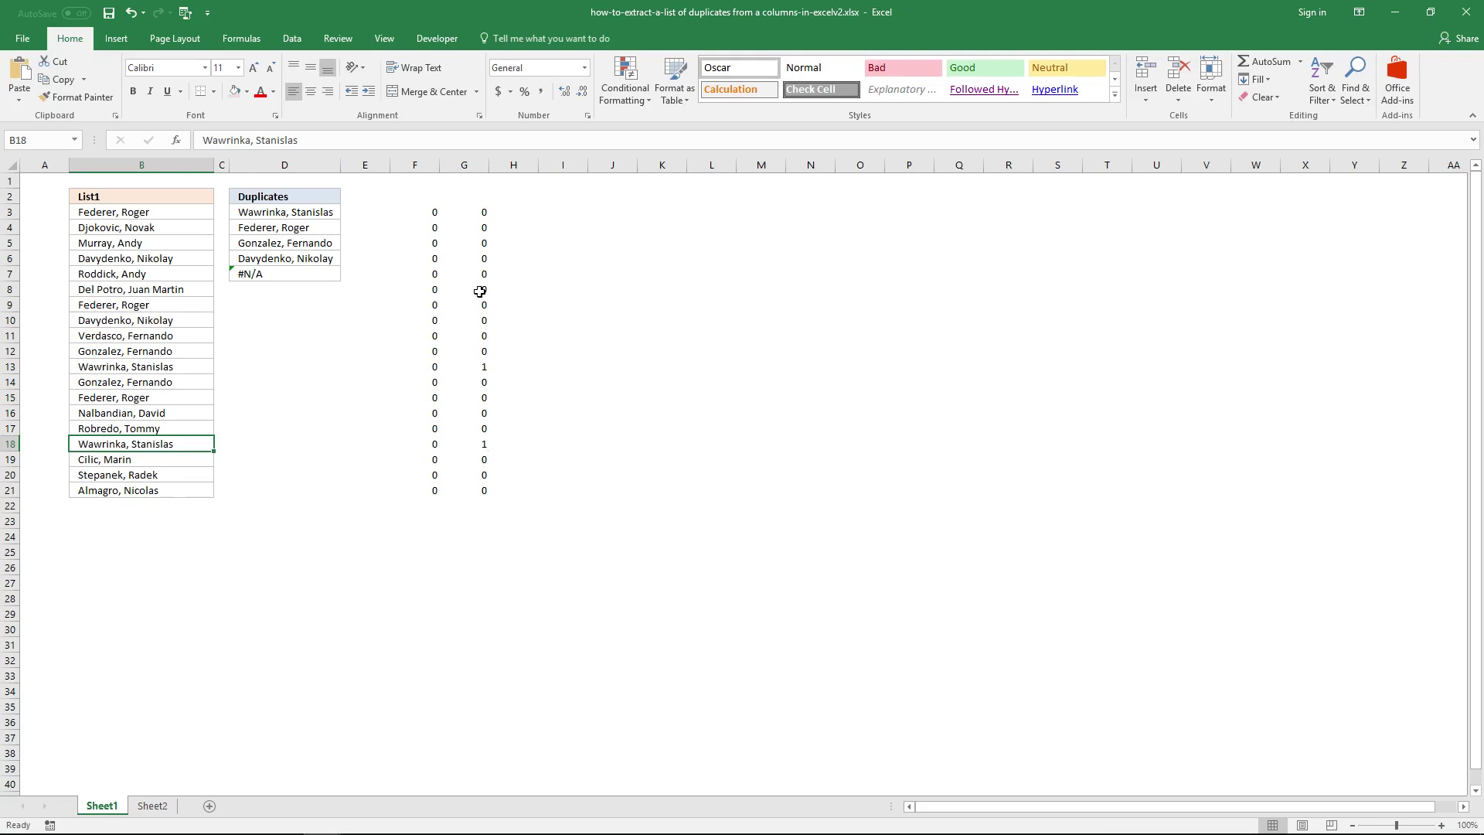
- Copy COUNTIF($D$2:D3, $B$3:$B$21)=0 from D4 and enter it as a formula in H3
left_click(335, 232)
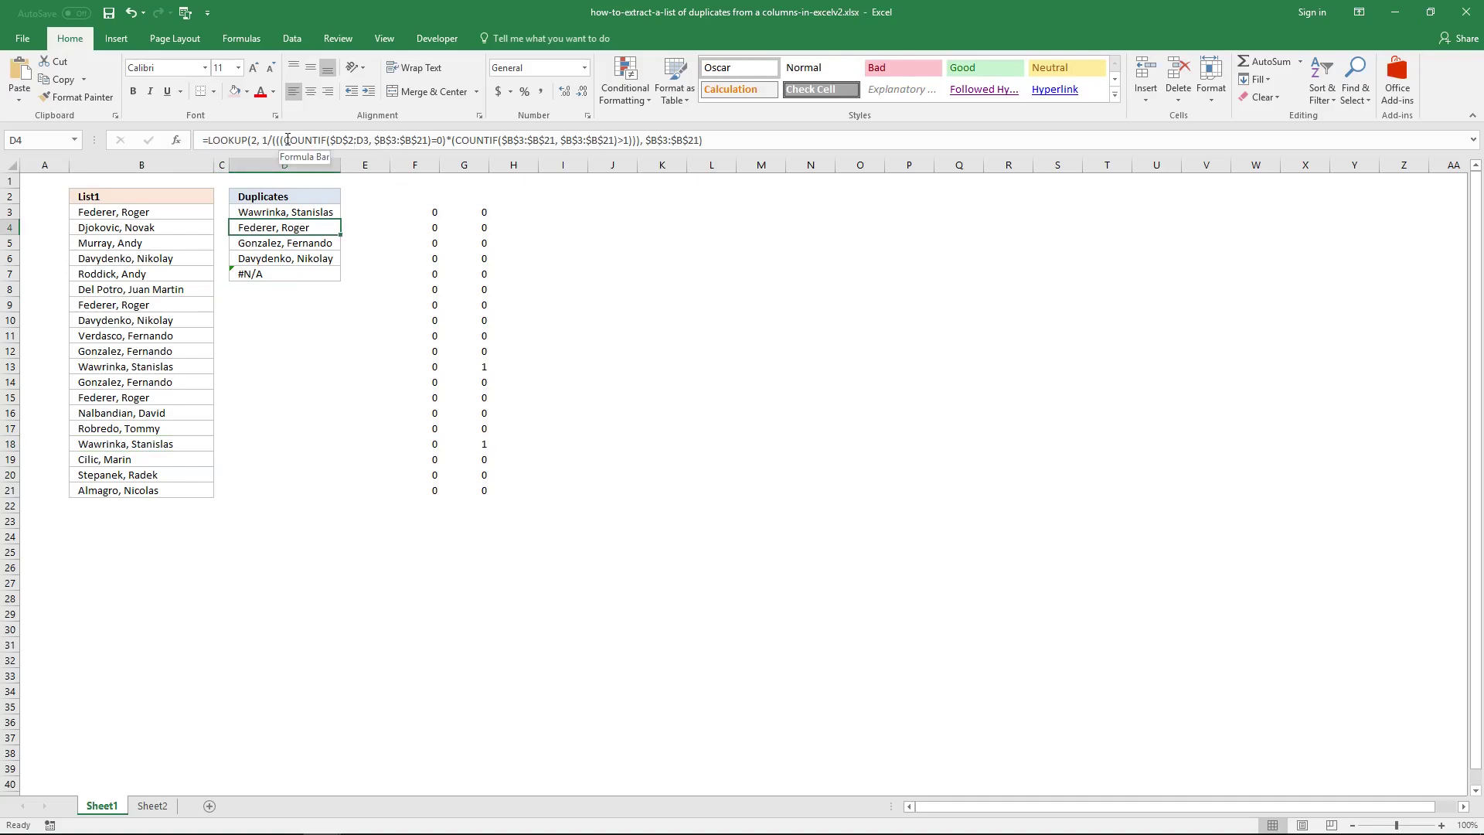
left_click_drag(284, 140, 446, 147)
key("ctrl+c")
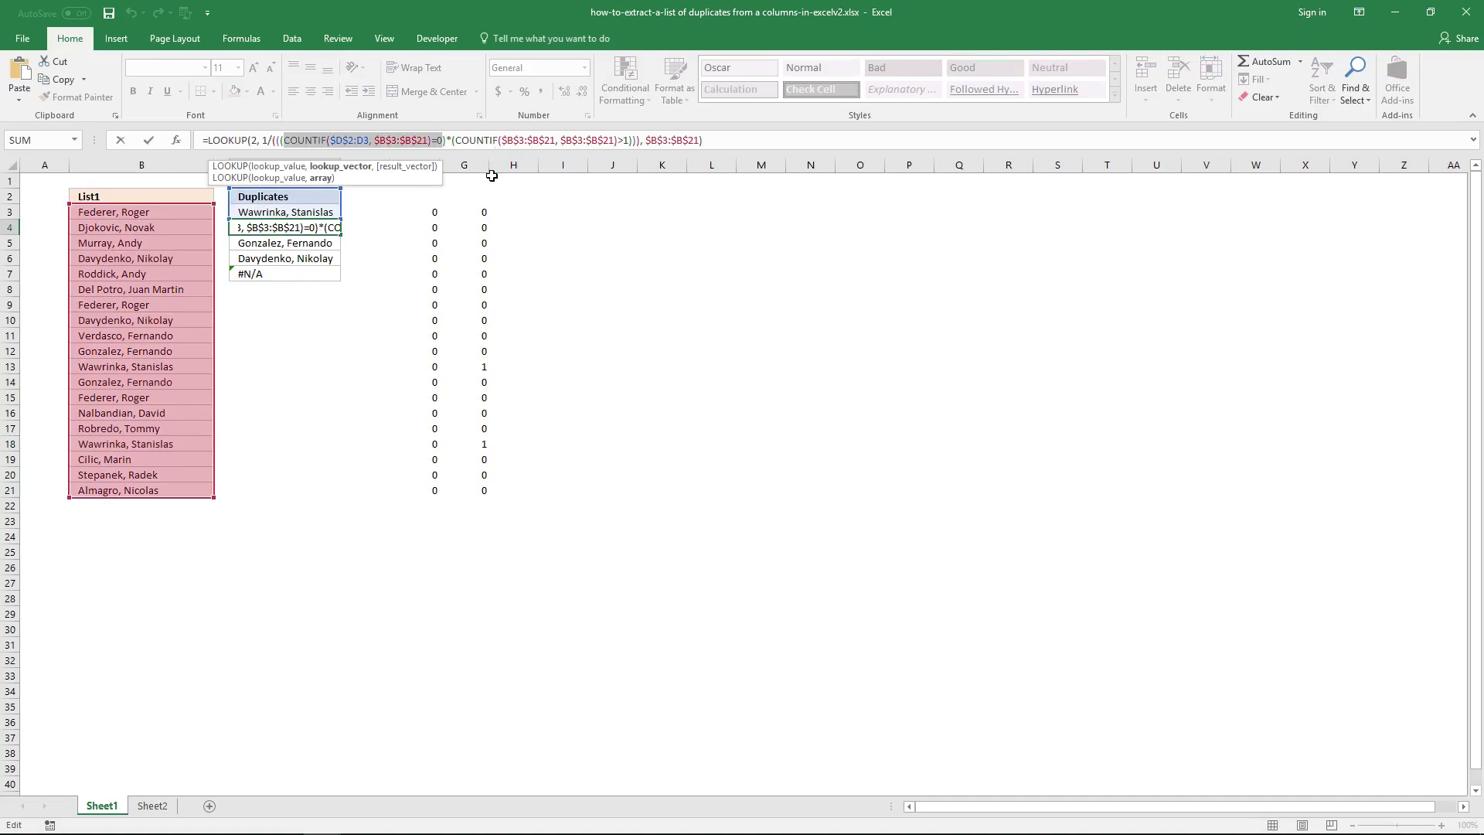
key("Escape")
left_click(512, 210)
left_click(476, 147)
key("ctrl+v")
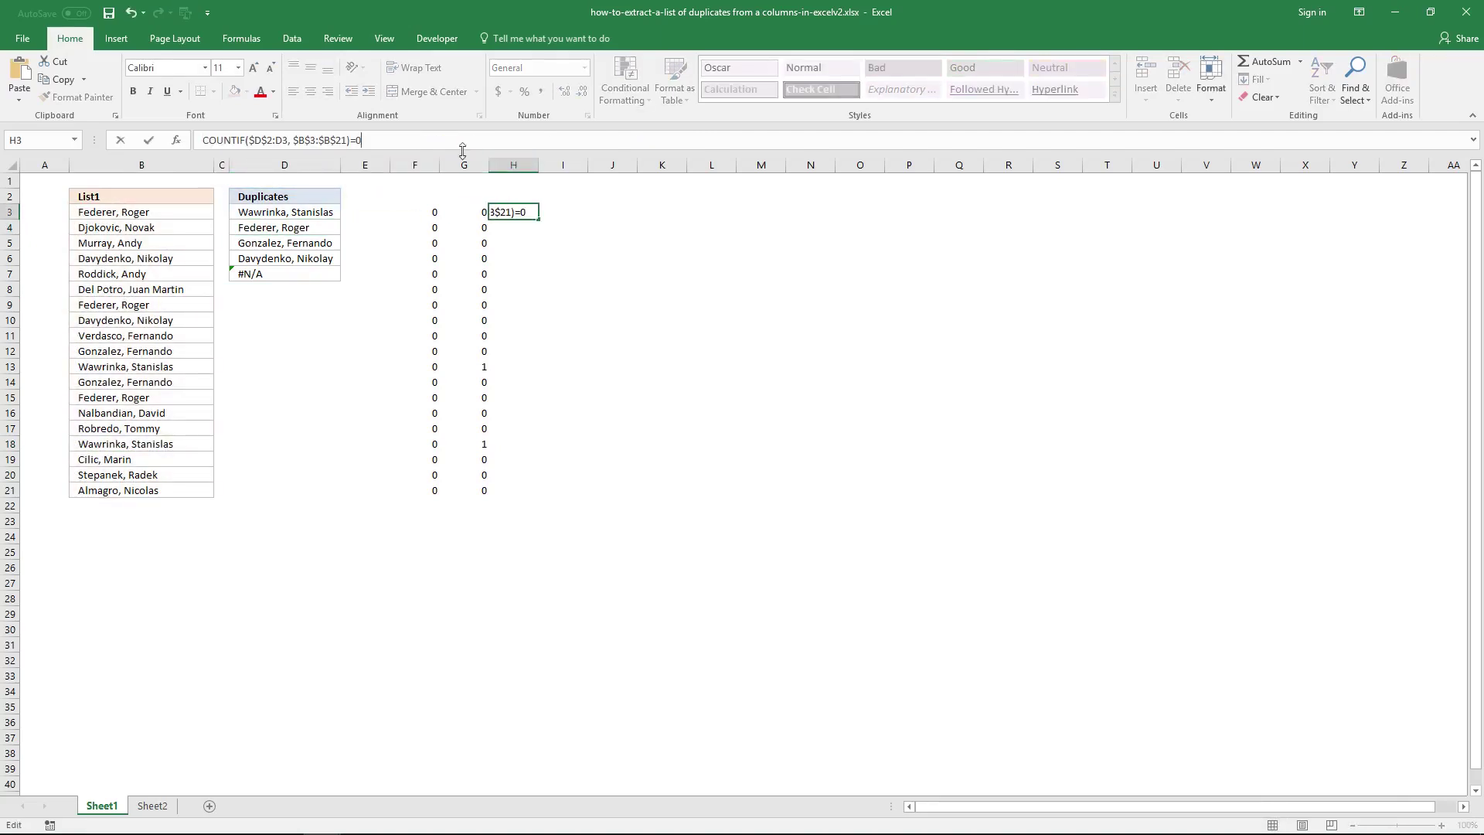
left_click(204, 141)
type("=")
key("ctrl+shift+Return")
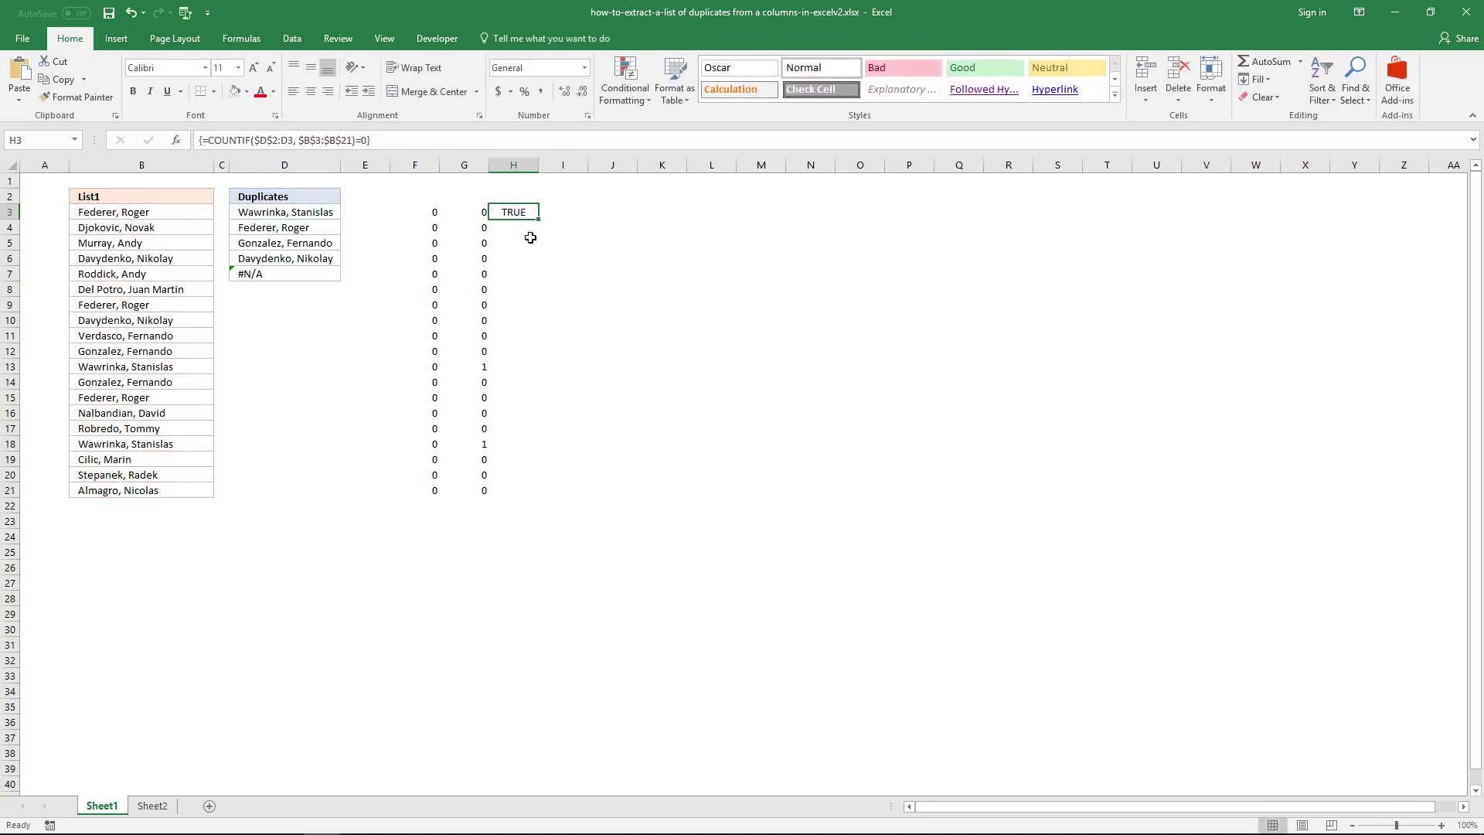
- Array-enter the =0 comparison across H3:H21 and verify FALSE in row 13
left_click_drag(522, 214, 515, 485)
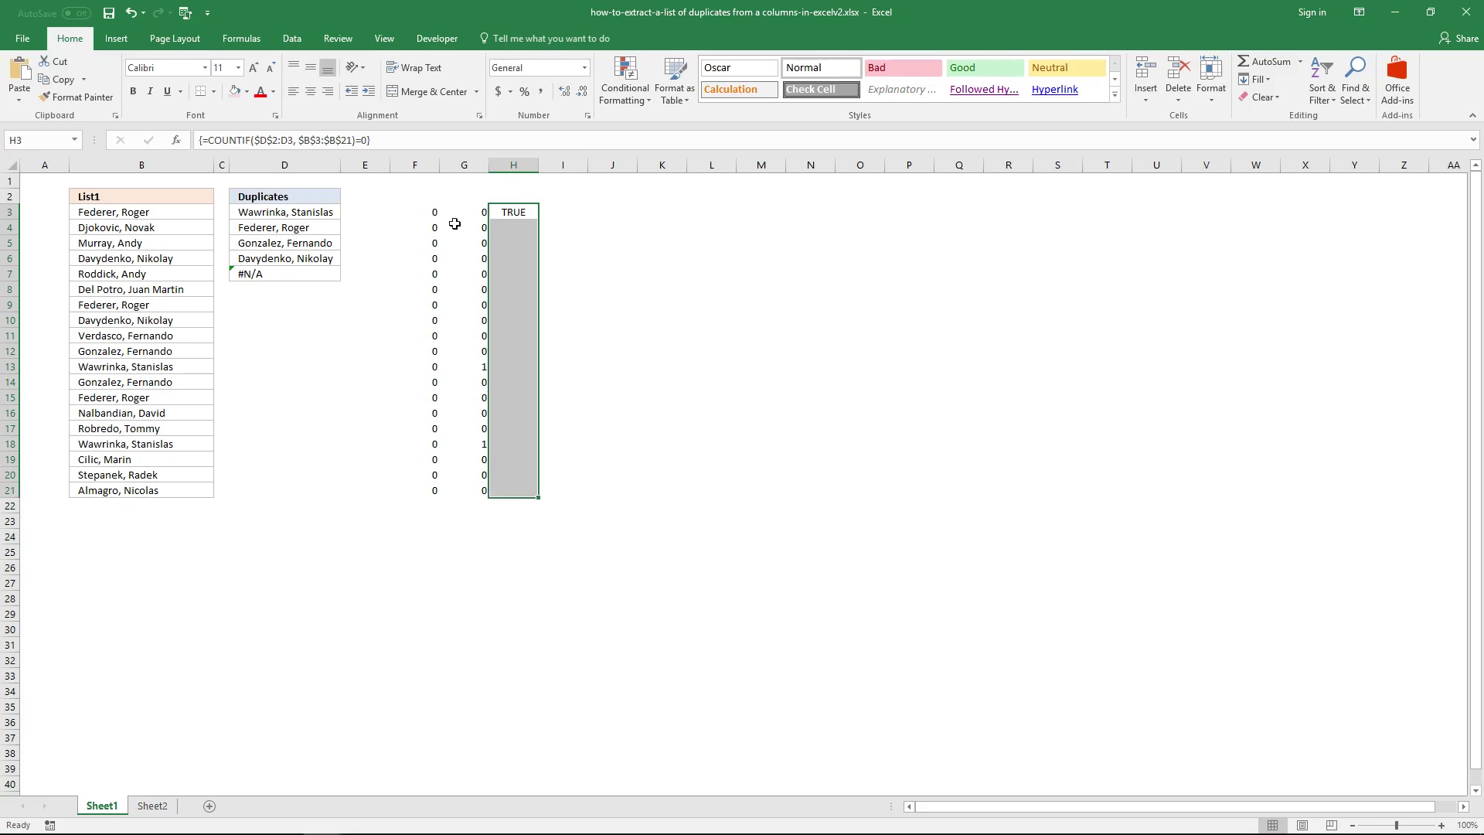
left_click(448, 142)
key("ctrl+shift+Return")
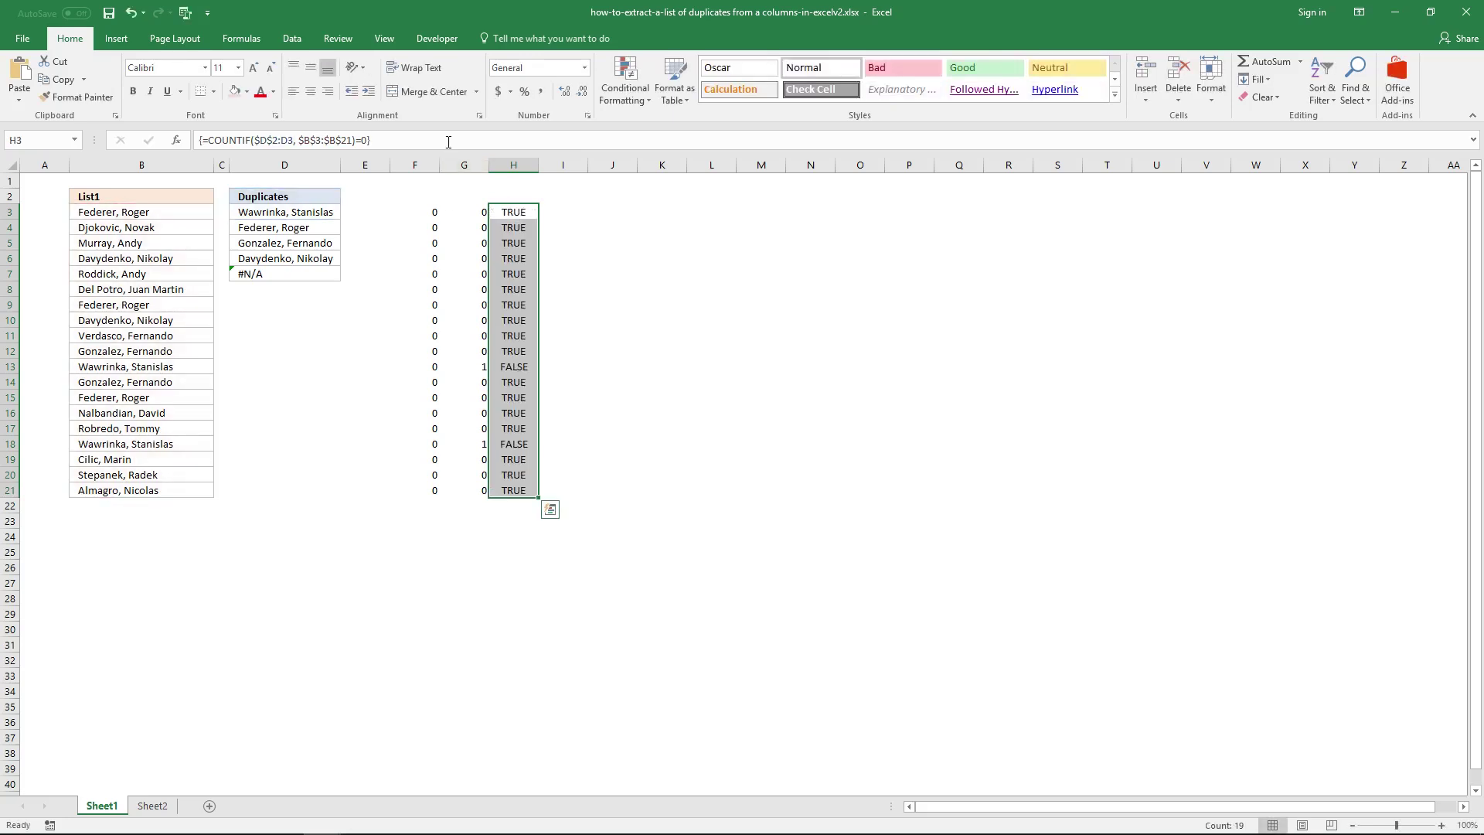
left_click(509, 367)
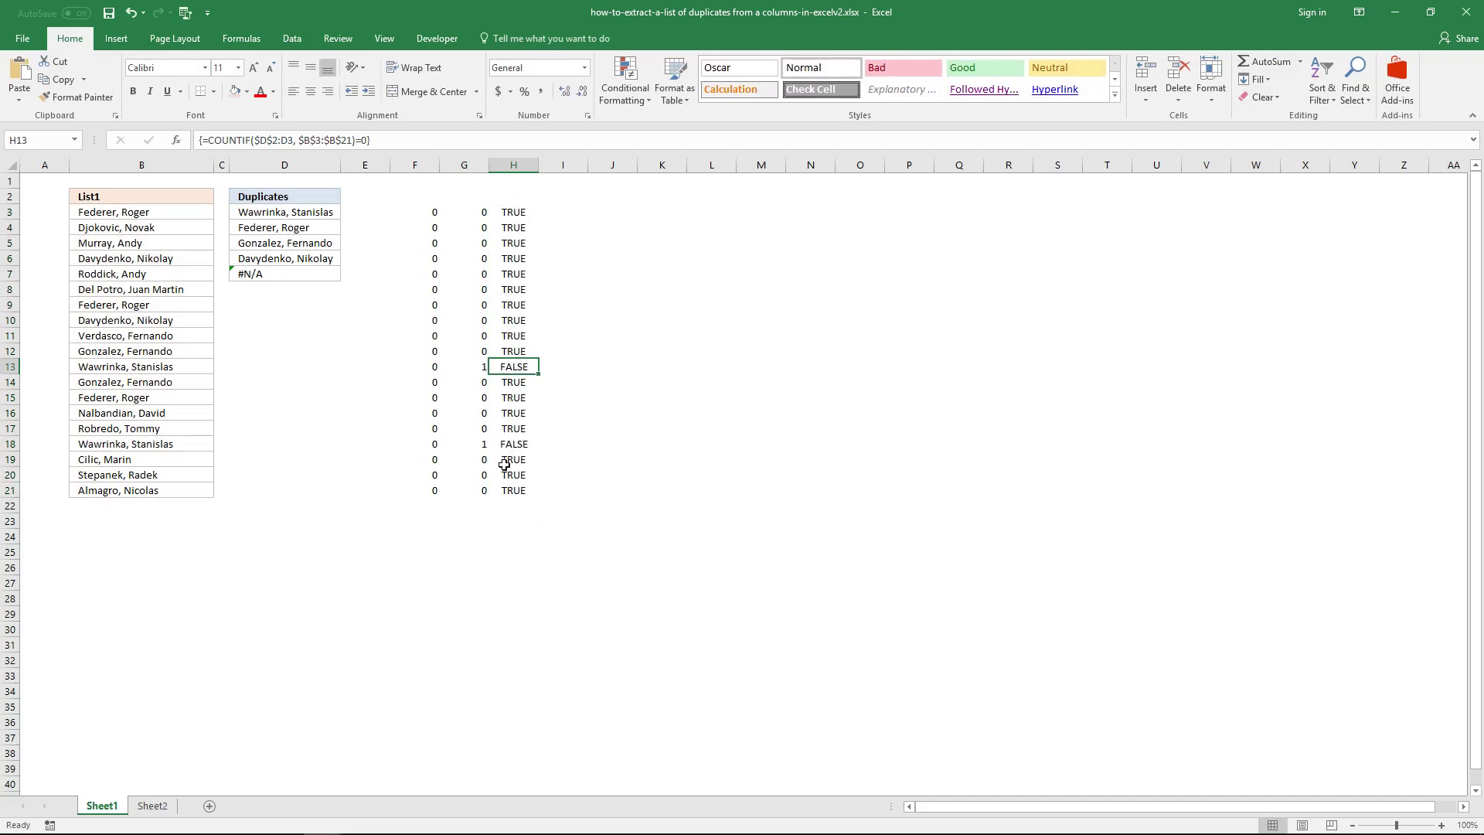
left_click(305, 232)
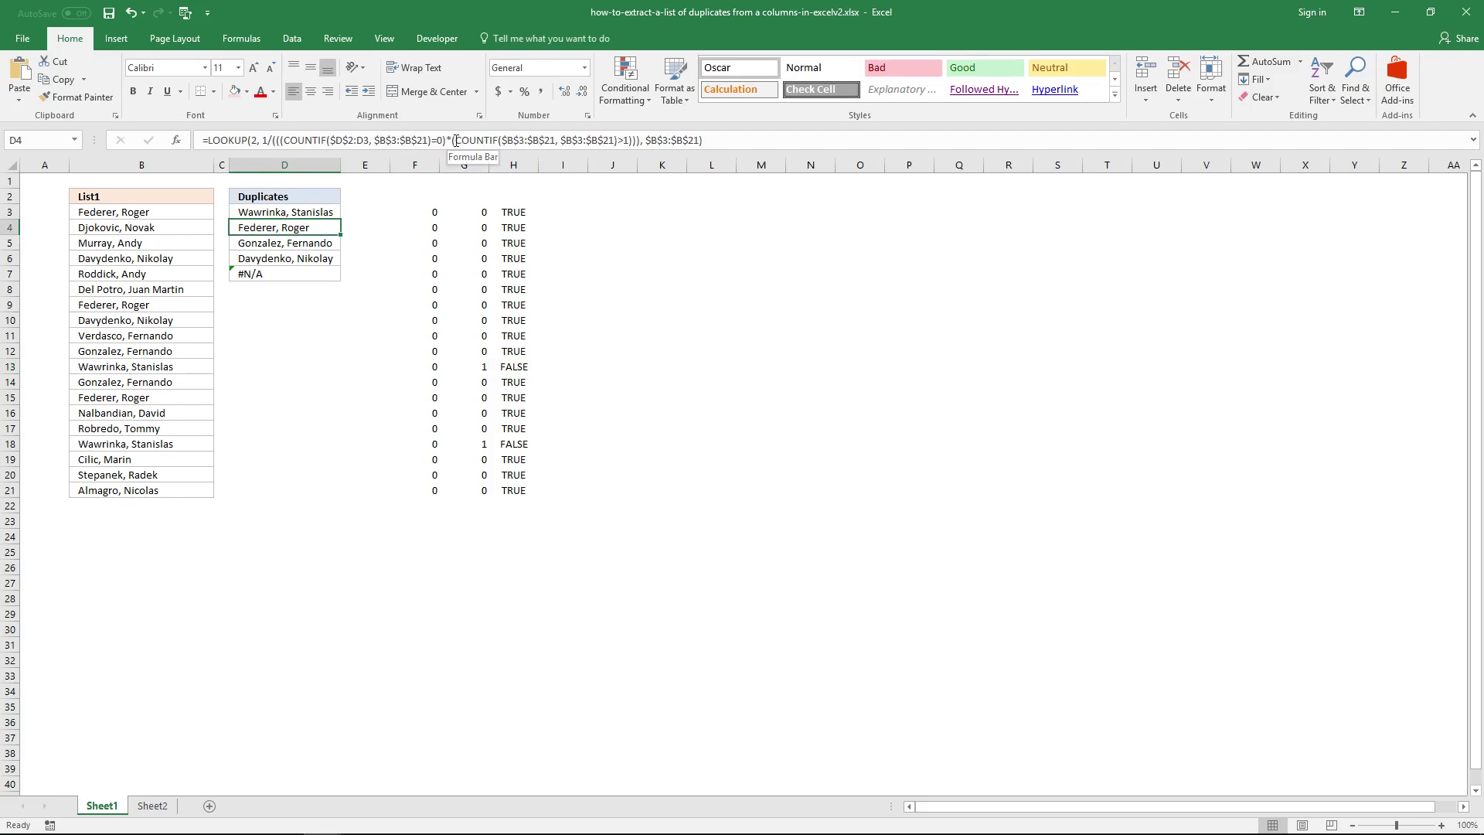
- Copy COUNTIF($B$3:$B$21, $B$3:$B$21) from D4 and array-enter it in I3
left_click_drag(456, 140, 619, 146)
key("ctrl+c")
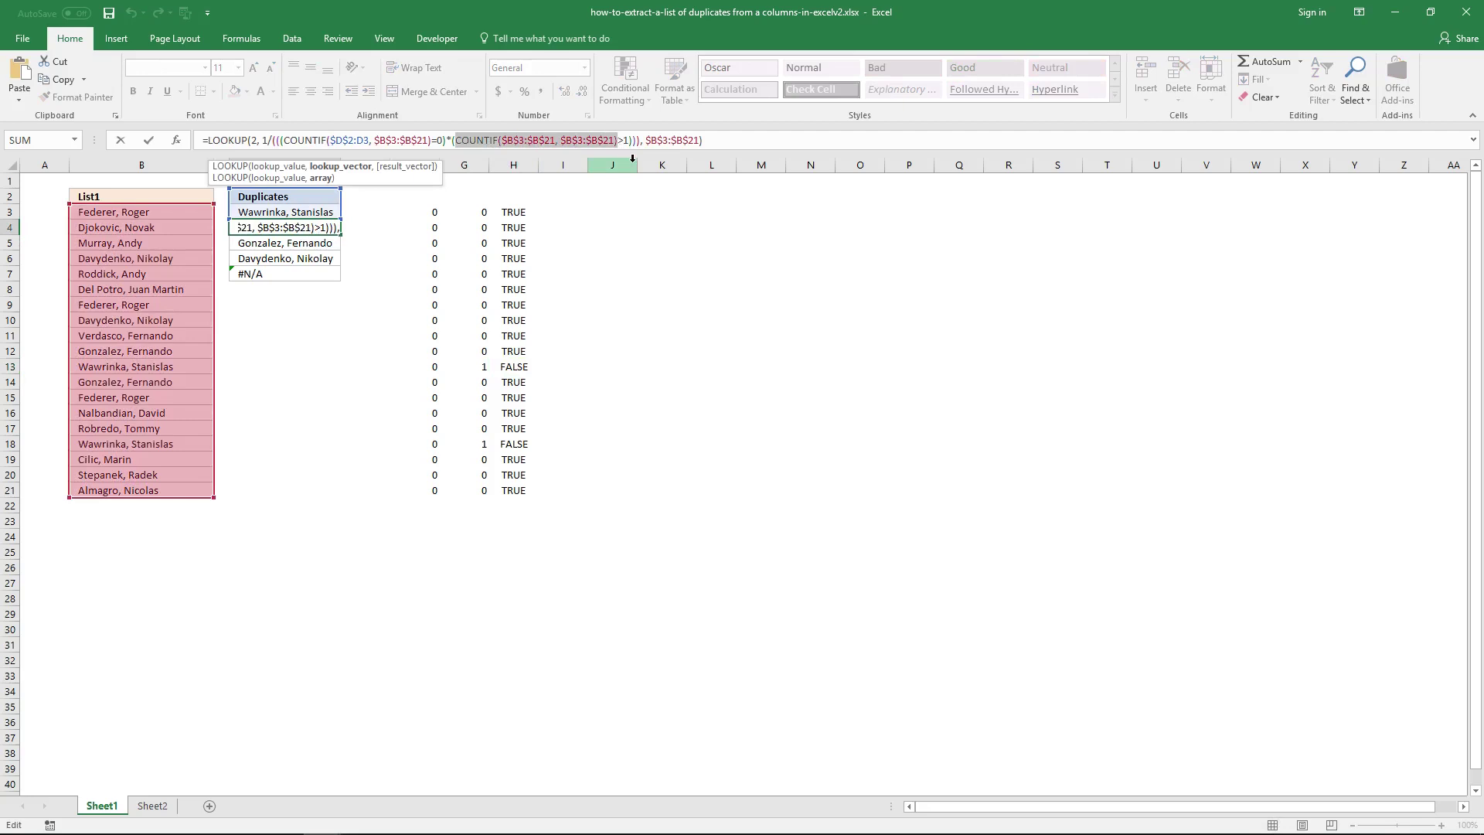
key("Escape")
left_click(569, 216)
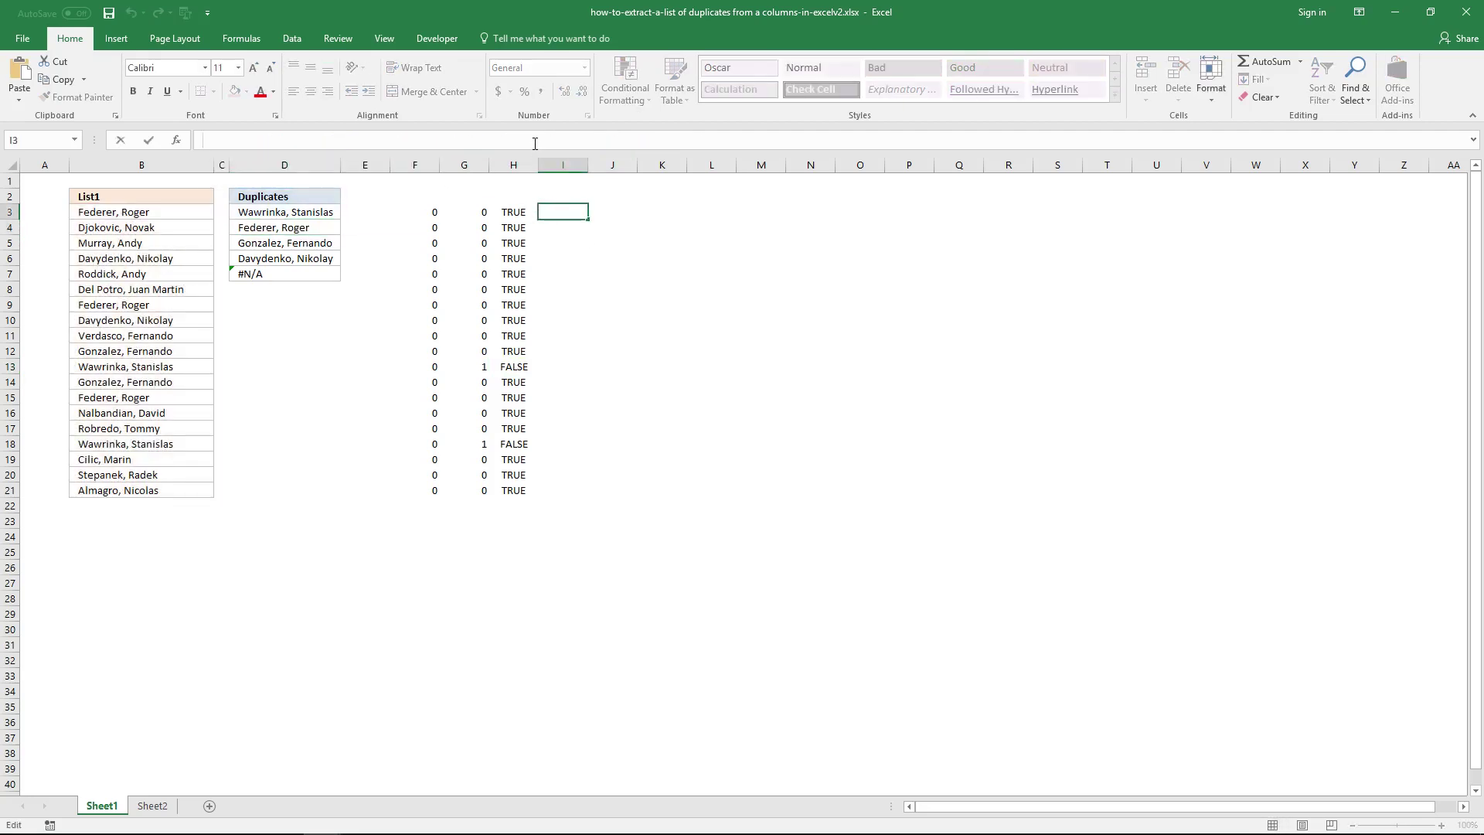
key("ctrl+v")
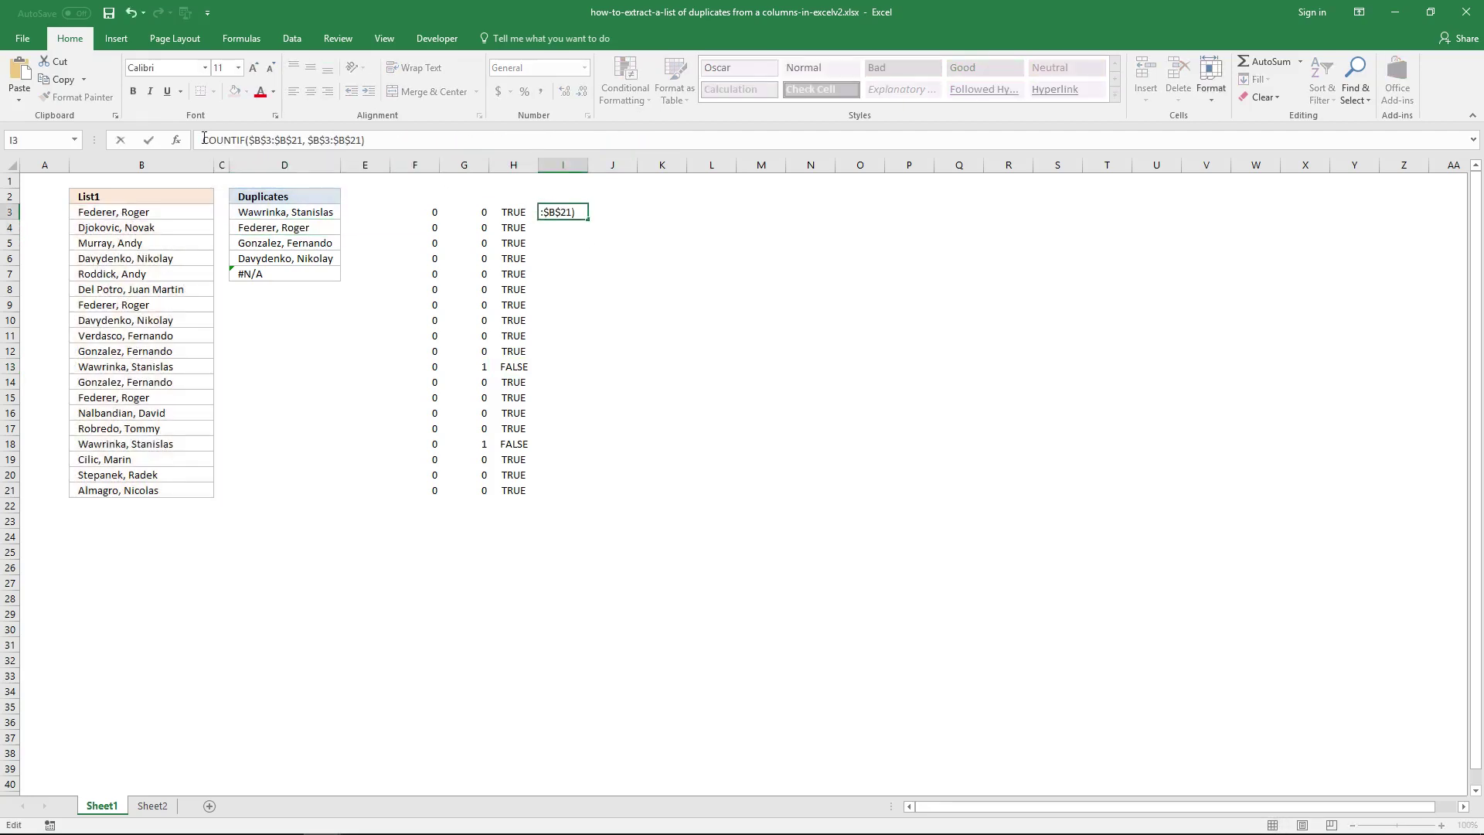
type("=")
key("ctrl+shift+Return")
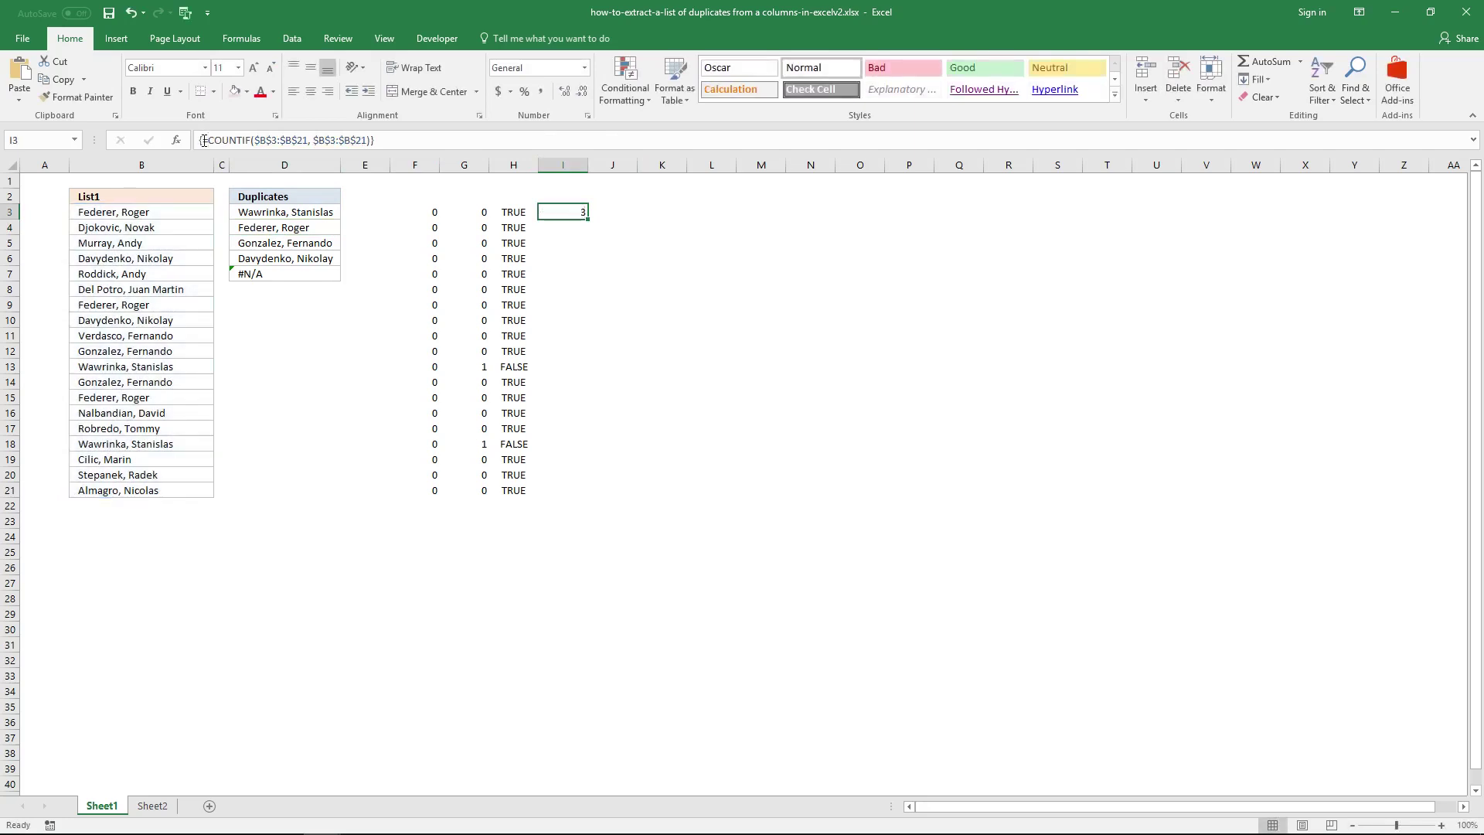
- Array-enter the occurrence count across I3:I21, giving 3 for Federer, Roger in B3
left_click_drag(569, 214, 562, 487)
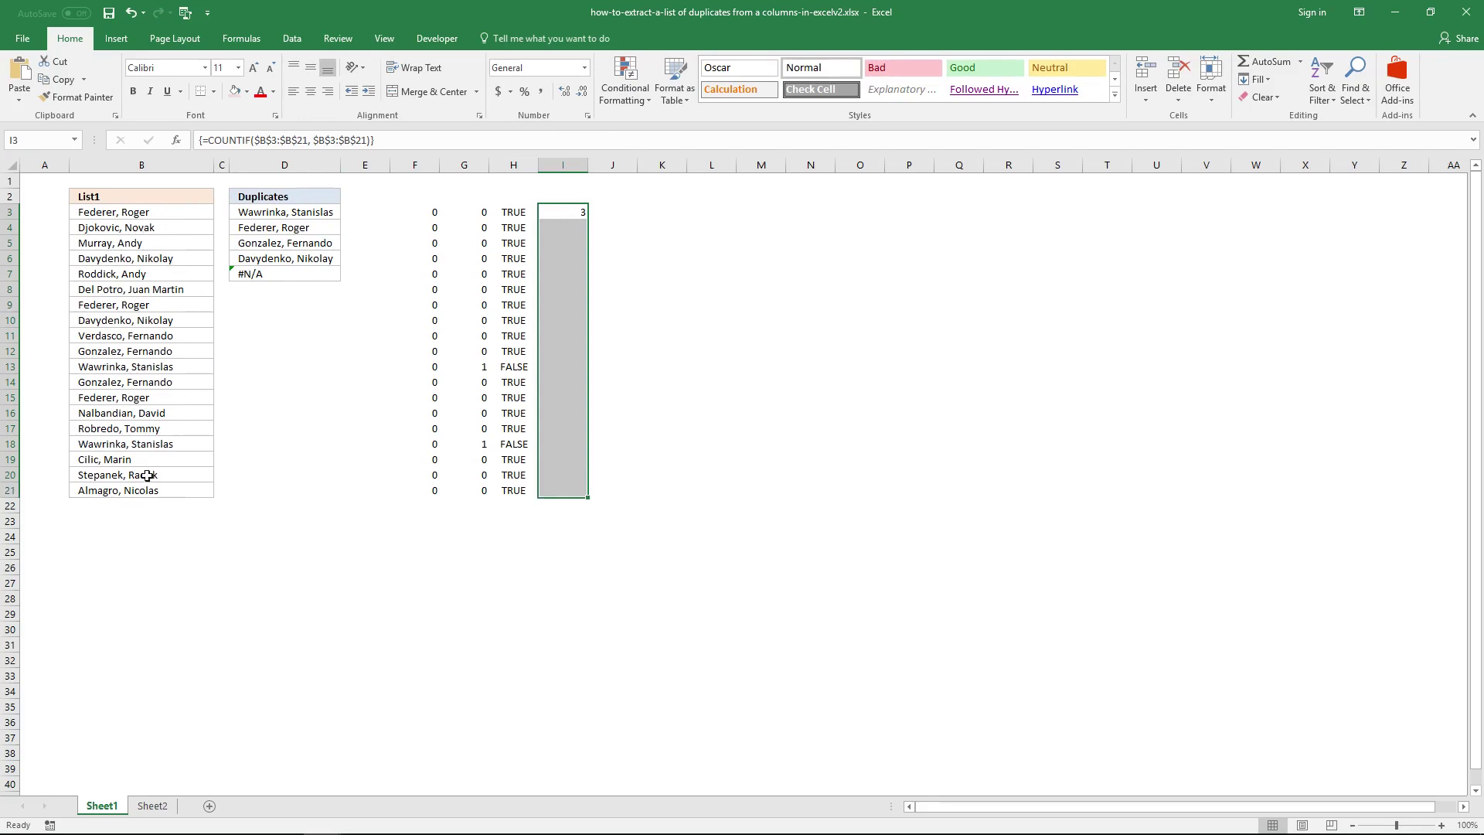
left_click(408, 139)
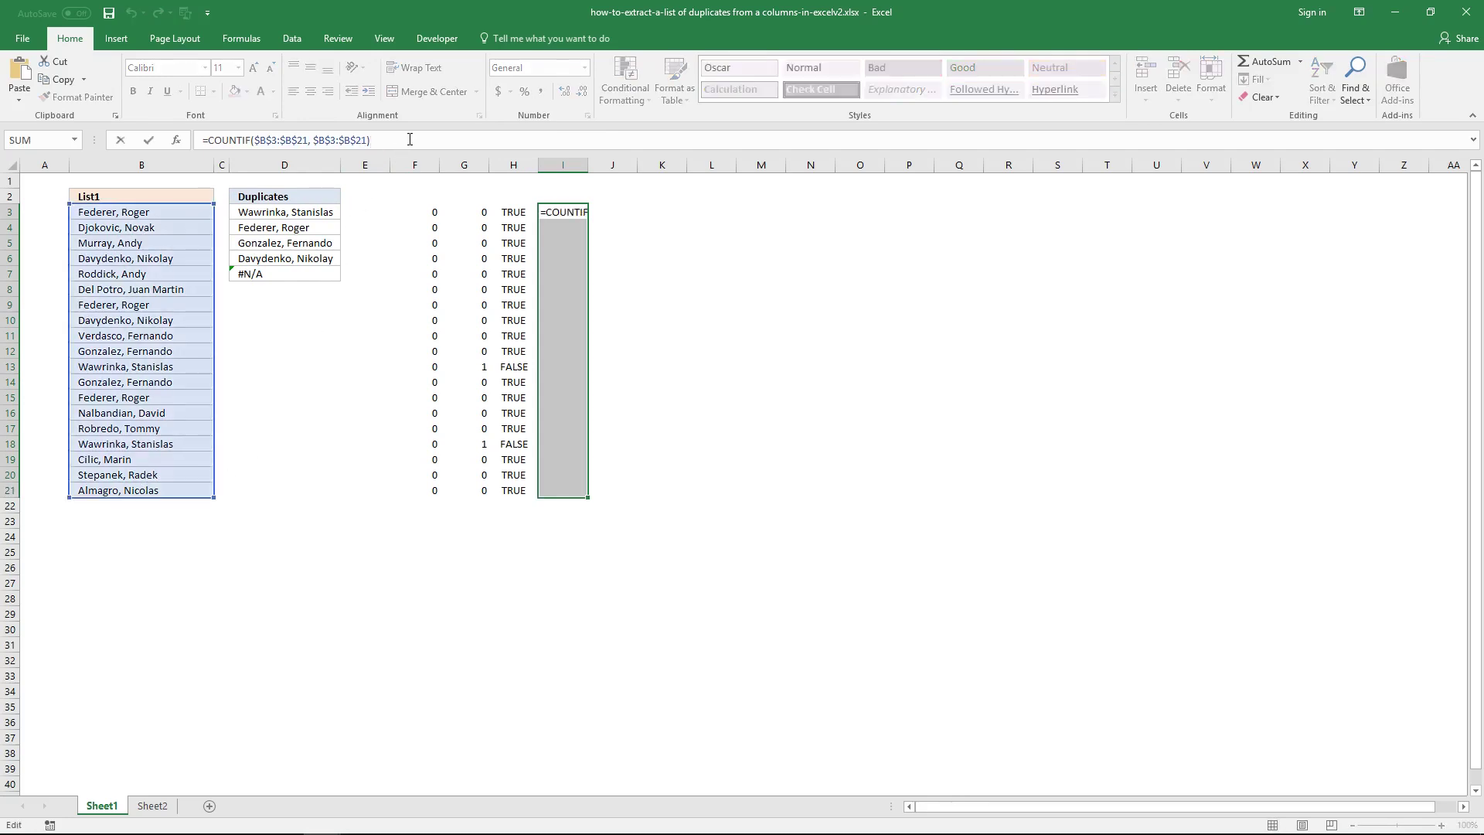
key("ctrl+shift+Return")
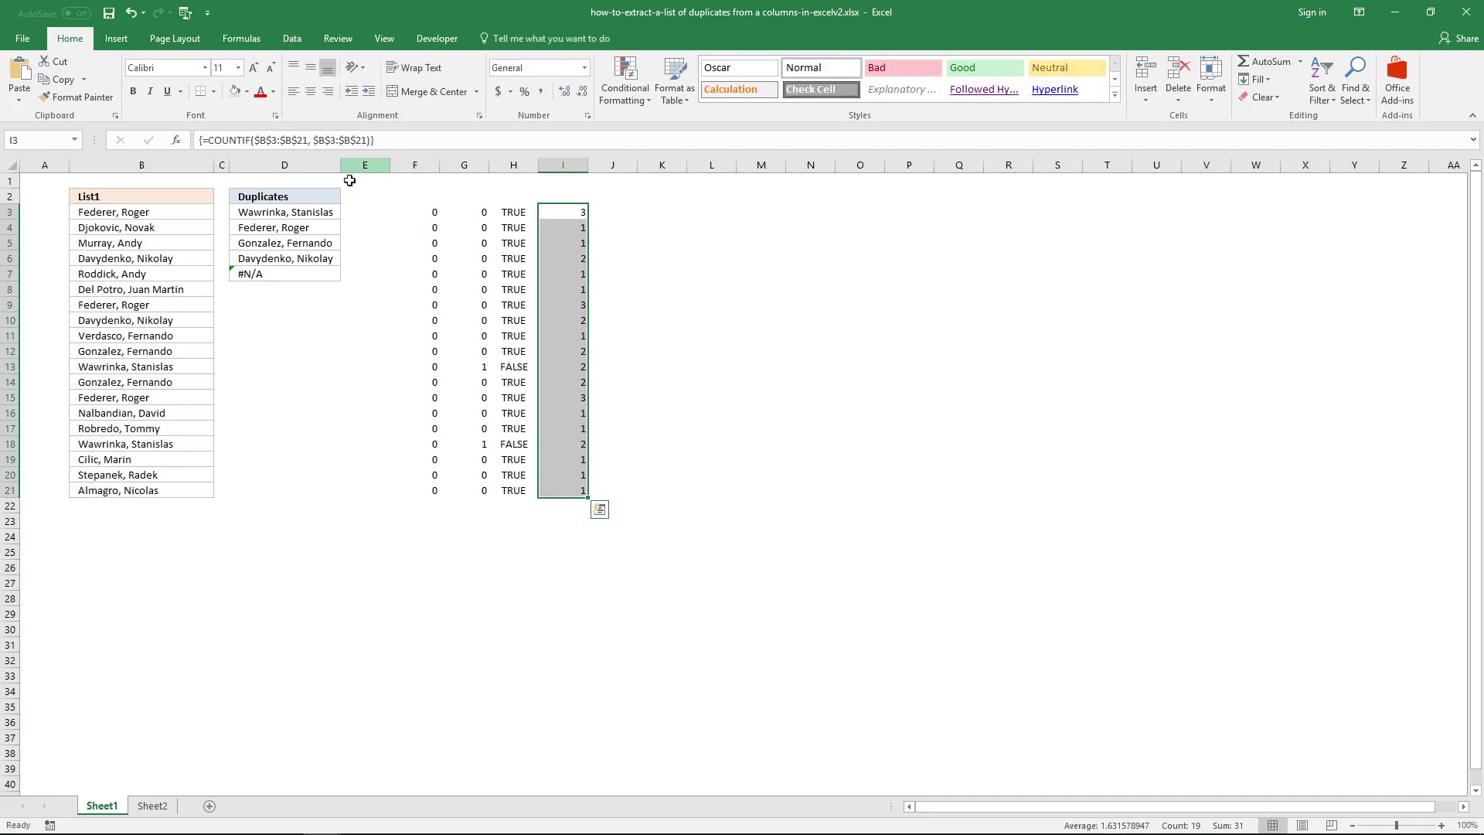
left_click(174, 213)
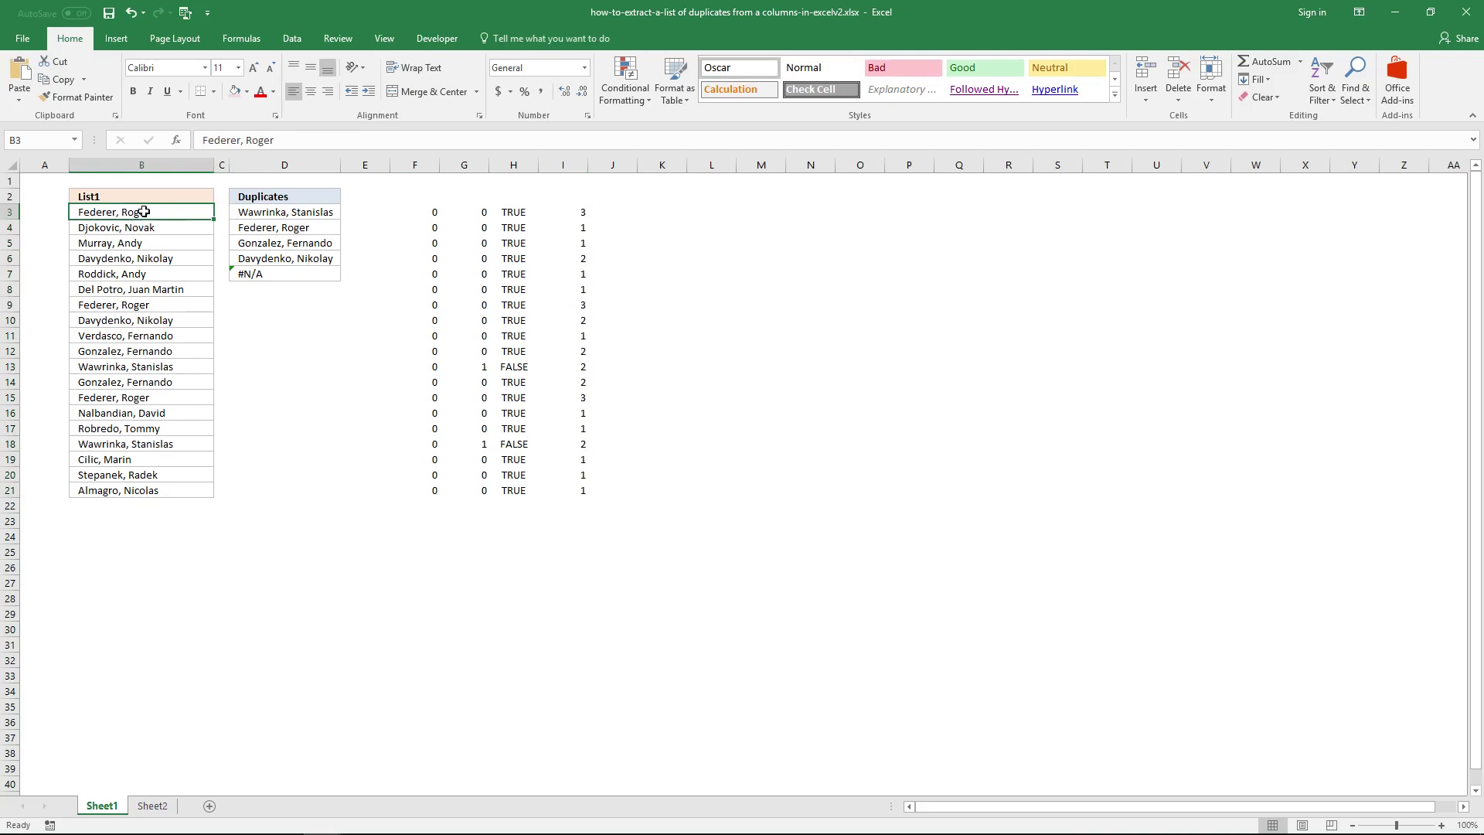
left_click(130, 303)
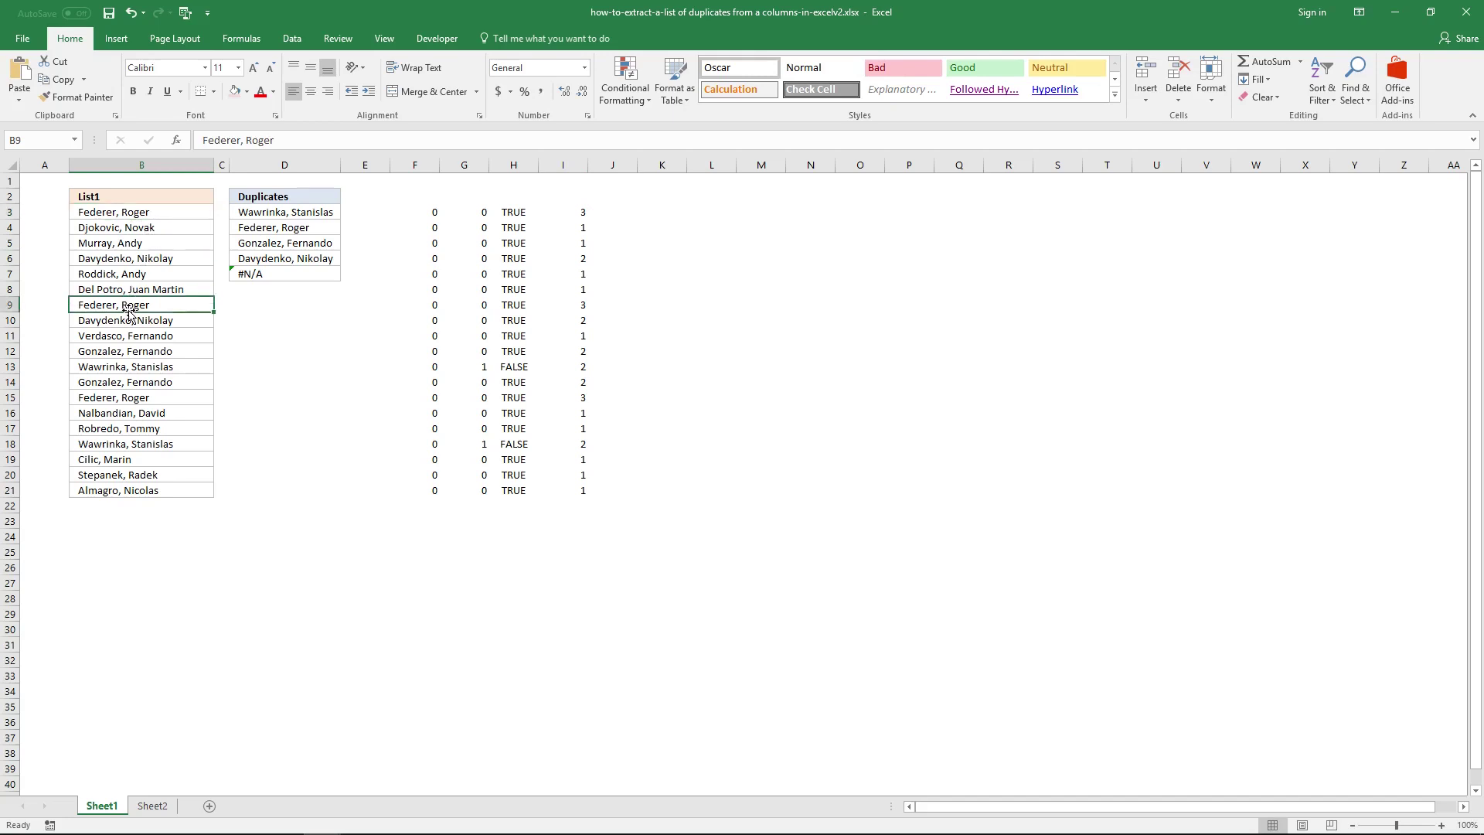
left_click(114, 396)
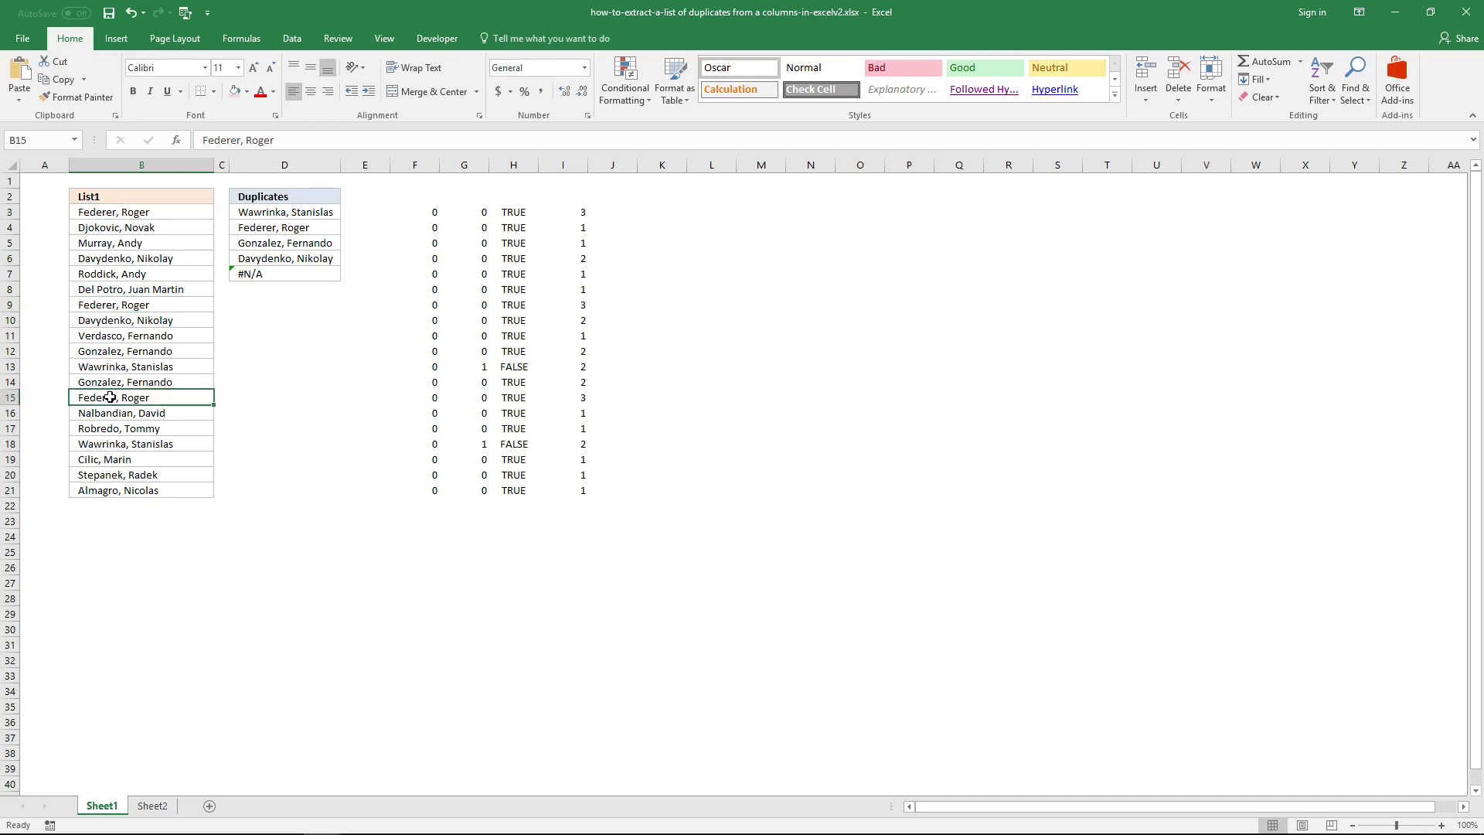
left_click(572, 211)
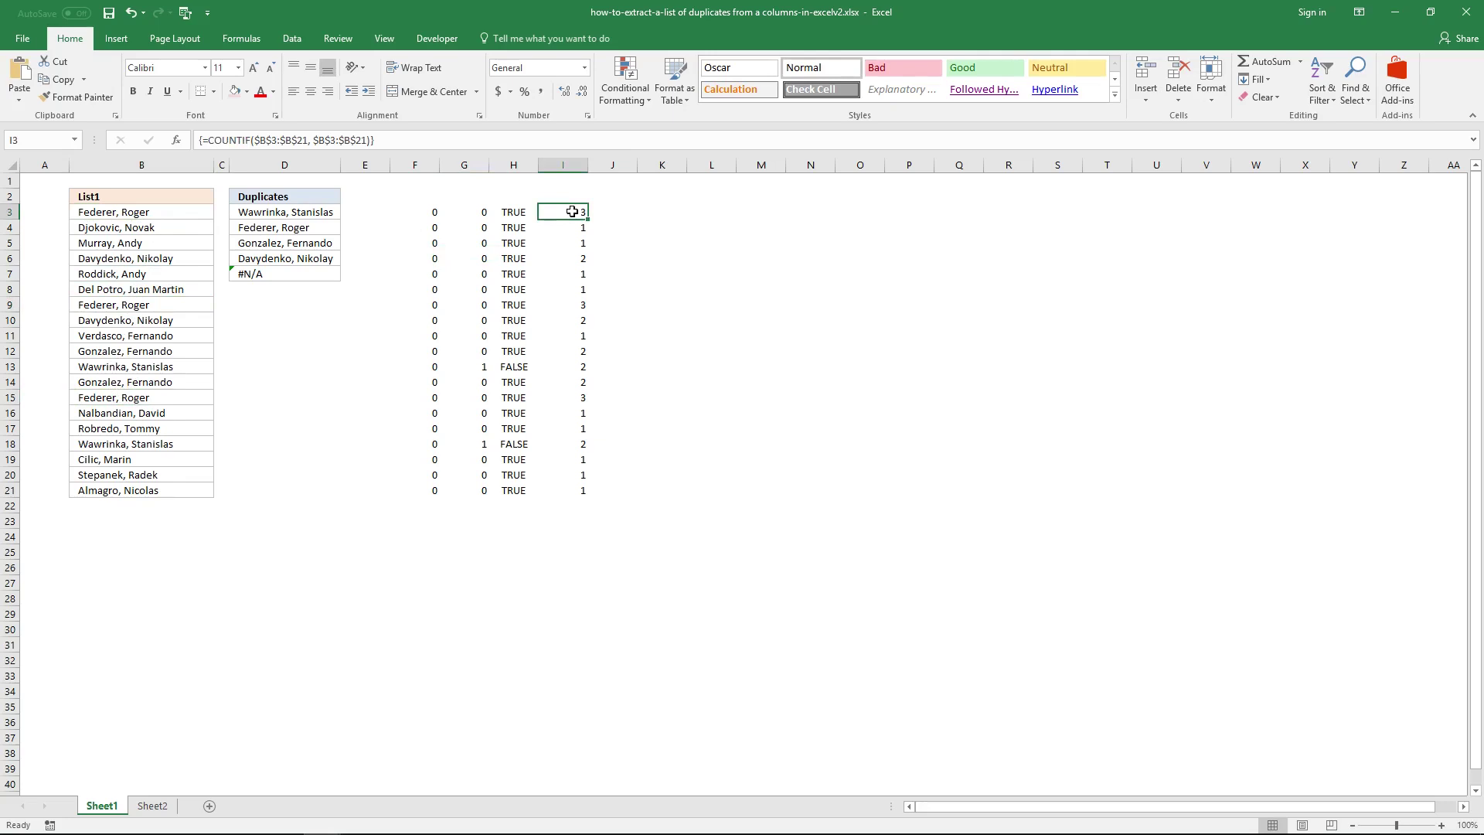
left_click(574, 227)
left_click(572, 210)
left_click(575, 256)
left_click(563, 306)
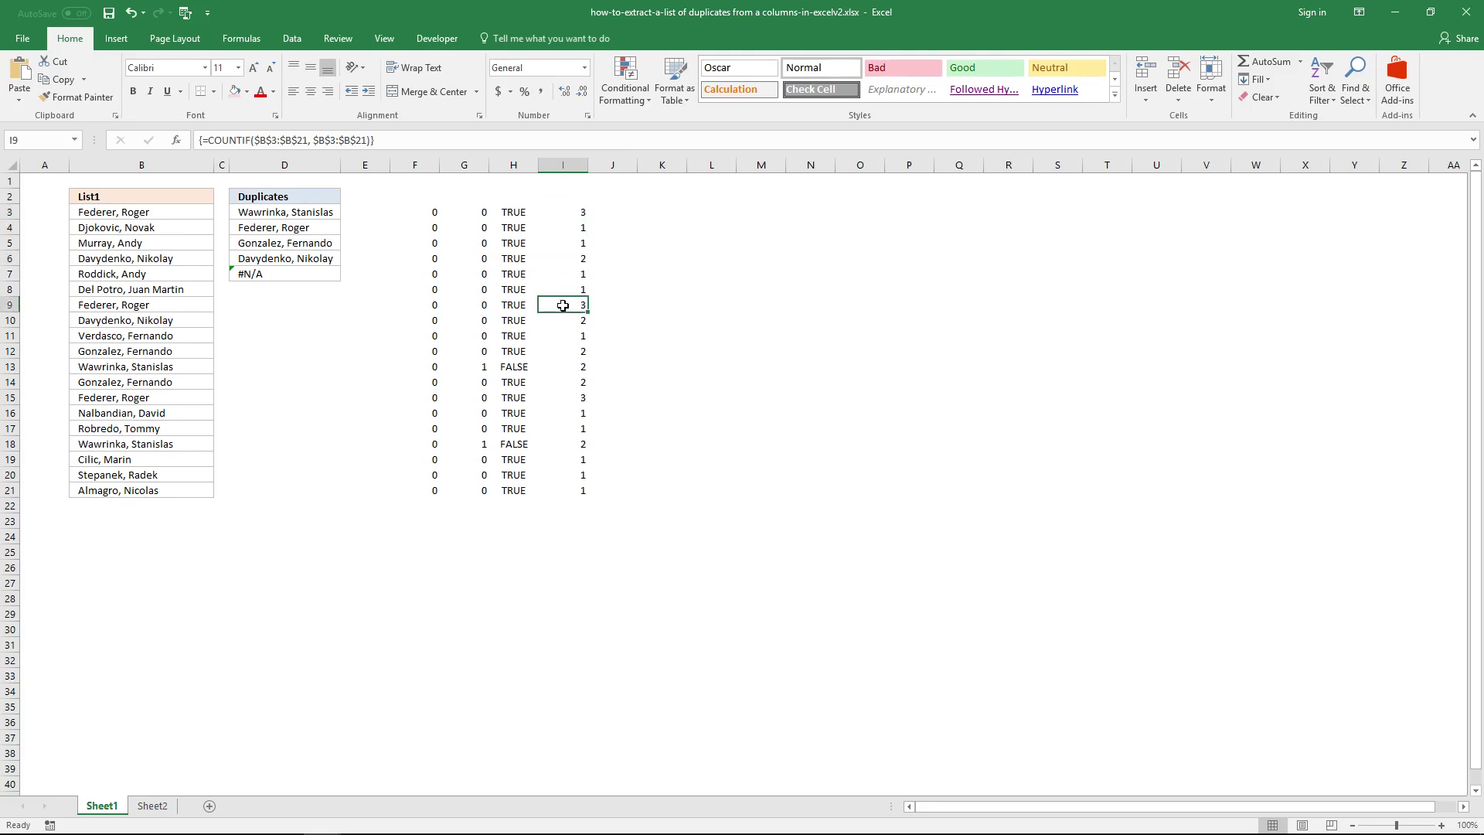
left_click(569, 322)
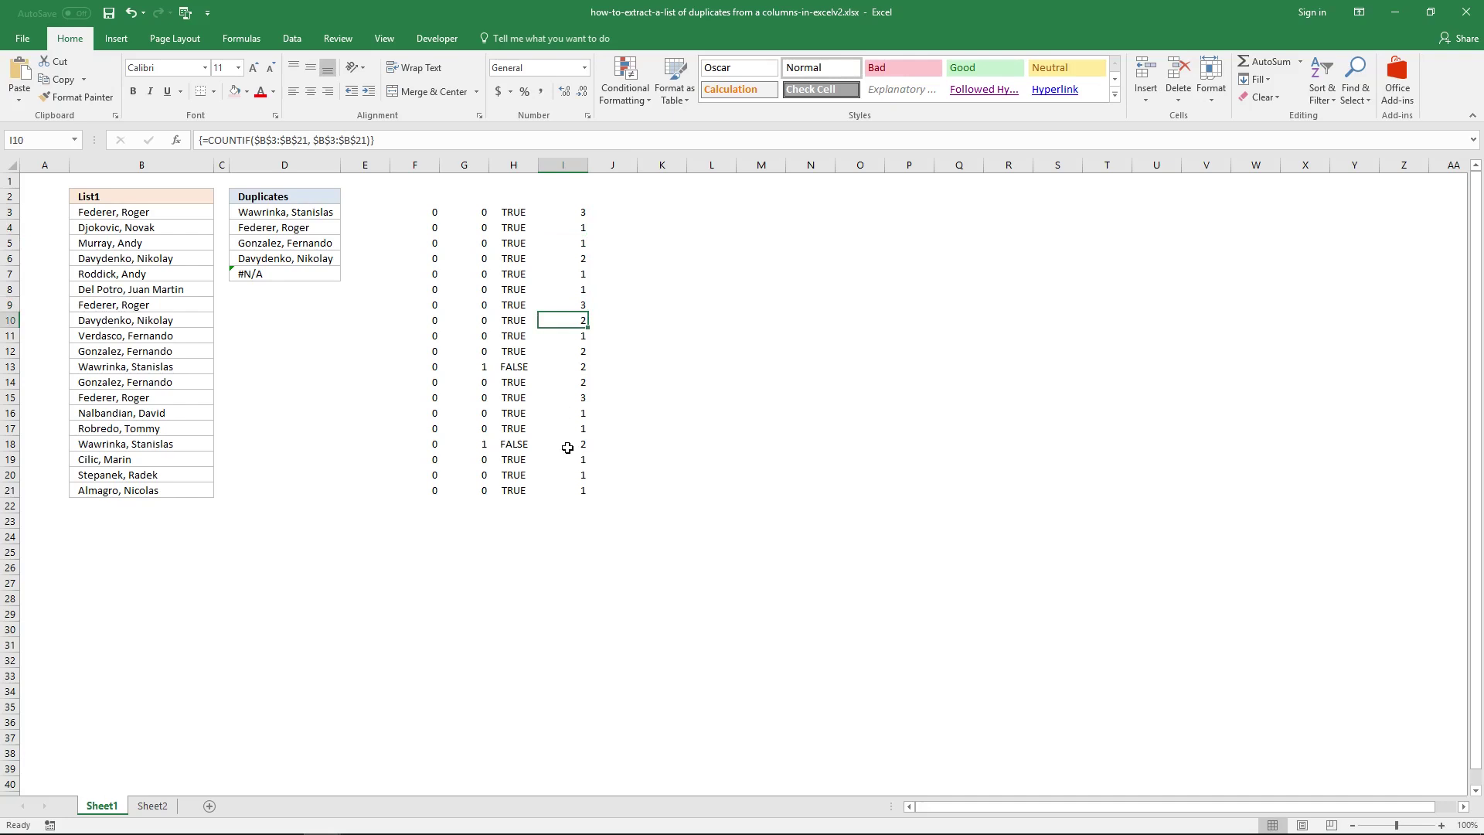
left_click(569, 231)
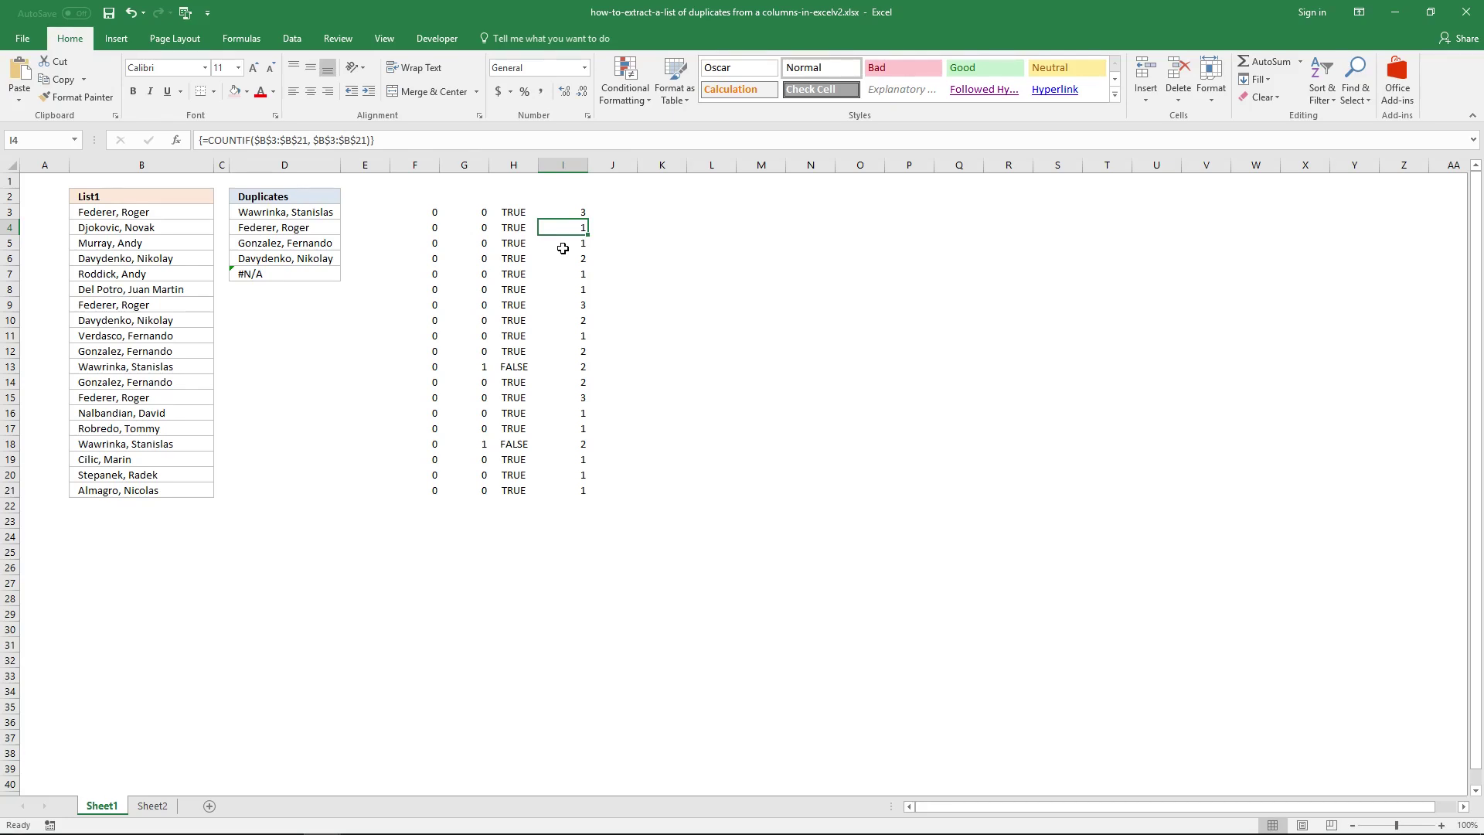
- Copy COUNTIF($B$3:$B$21, $B$3:$B$21)>1 from D4 and array-enter it in J3
left_click(314, 228)
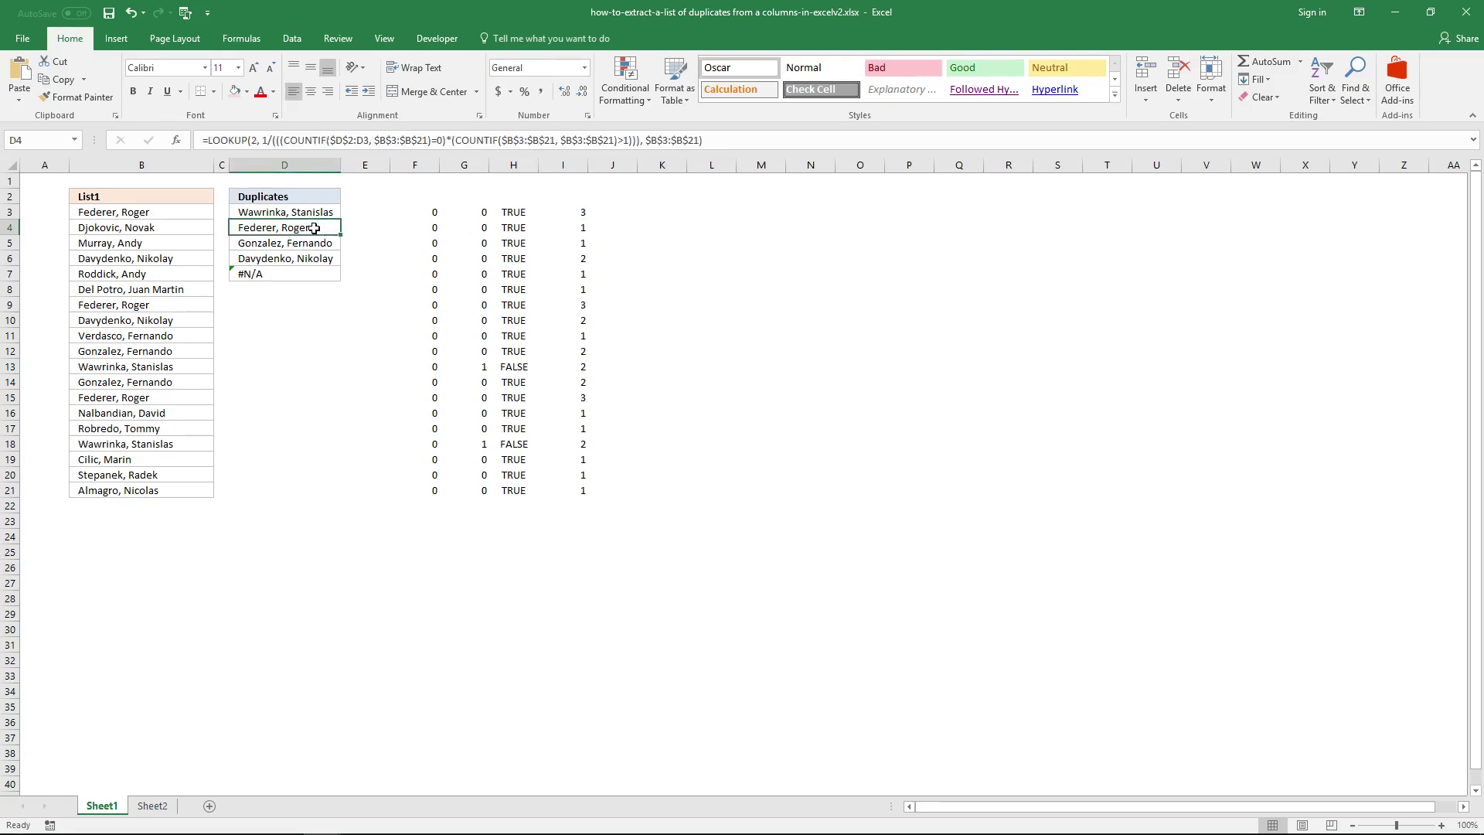
left_click_drag(631, 140, 458, 136)
key("ctrl+c")
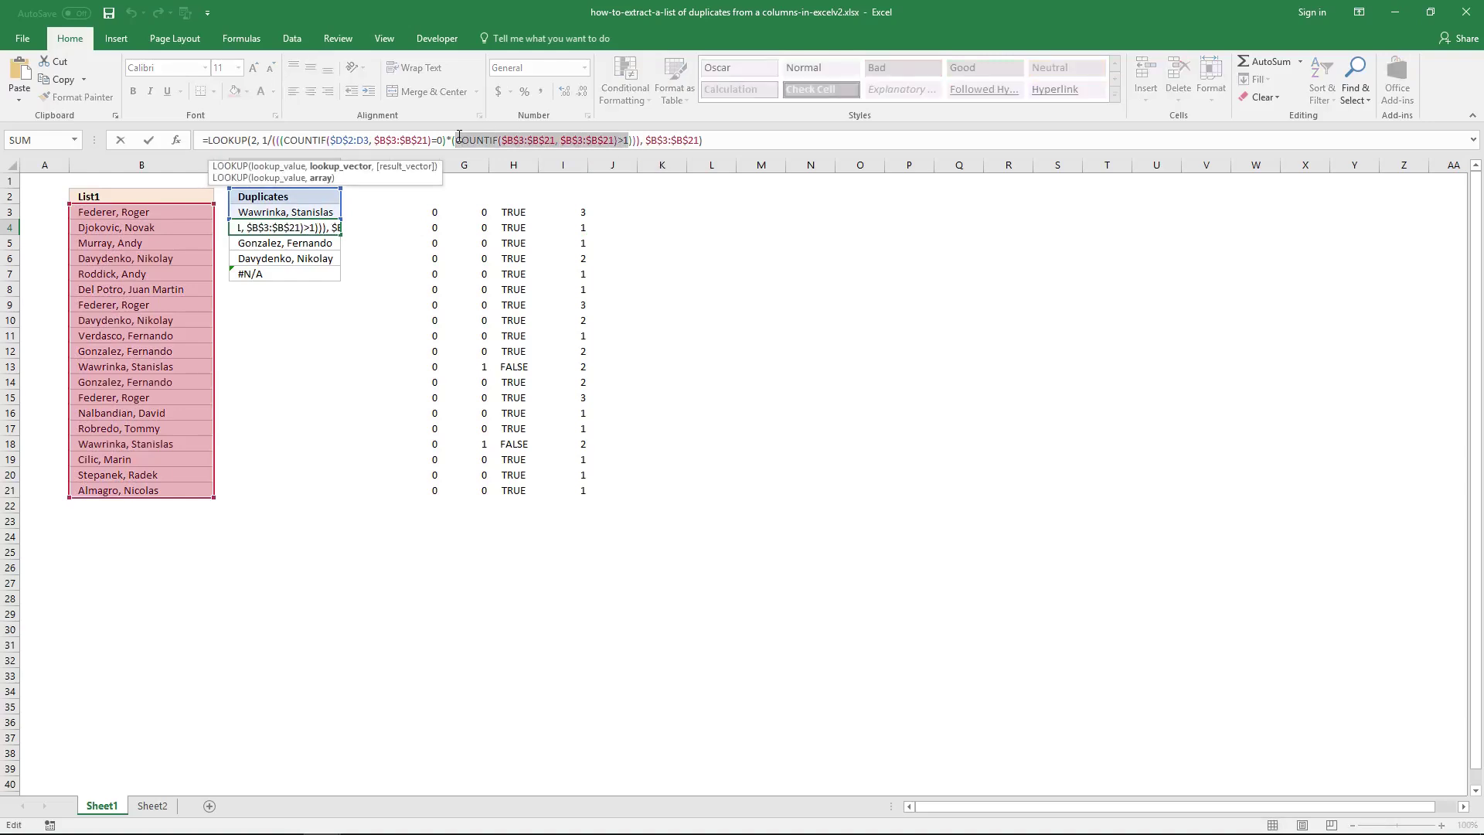
key("Escape")
left_click(619, 216)
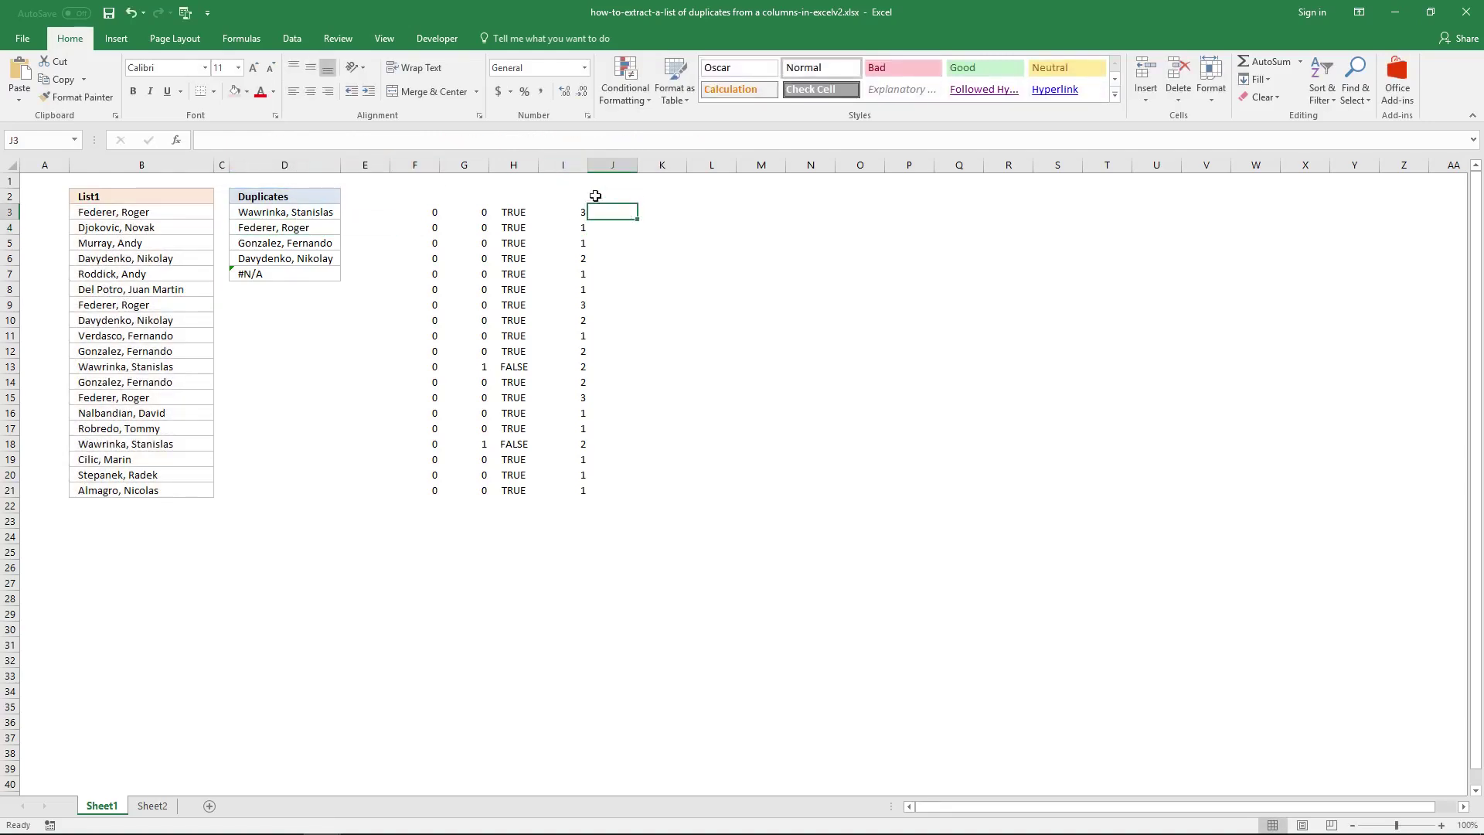
left_click(556, 144)
type("=")
key("ctrl+v")
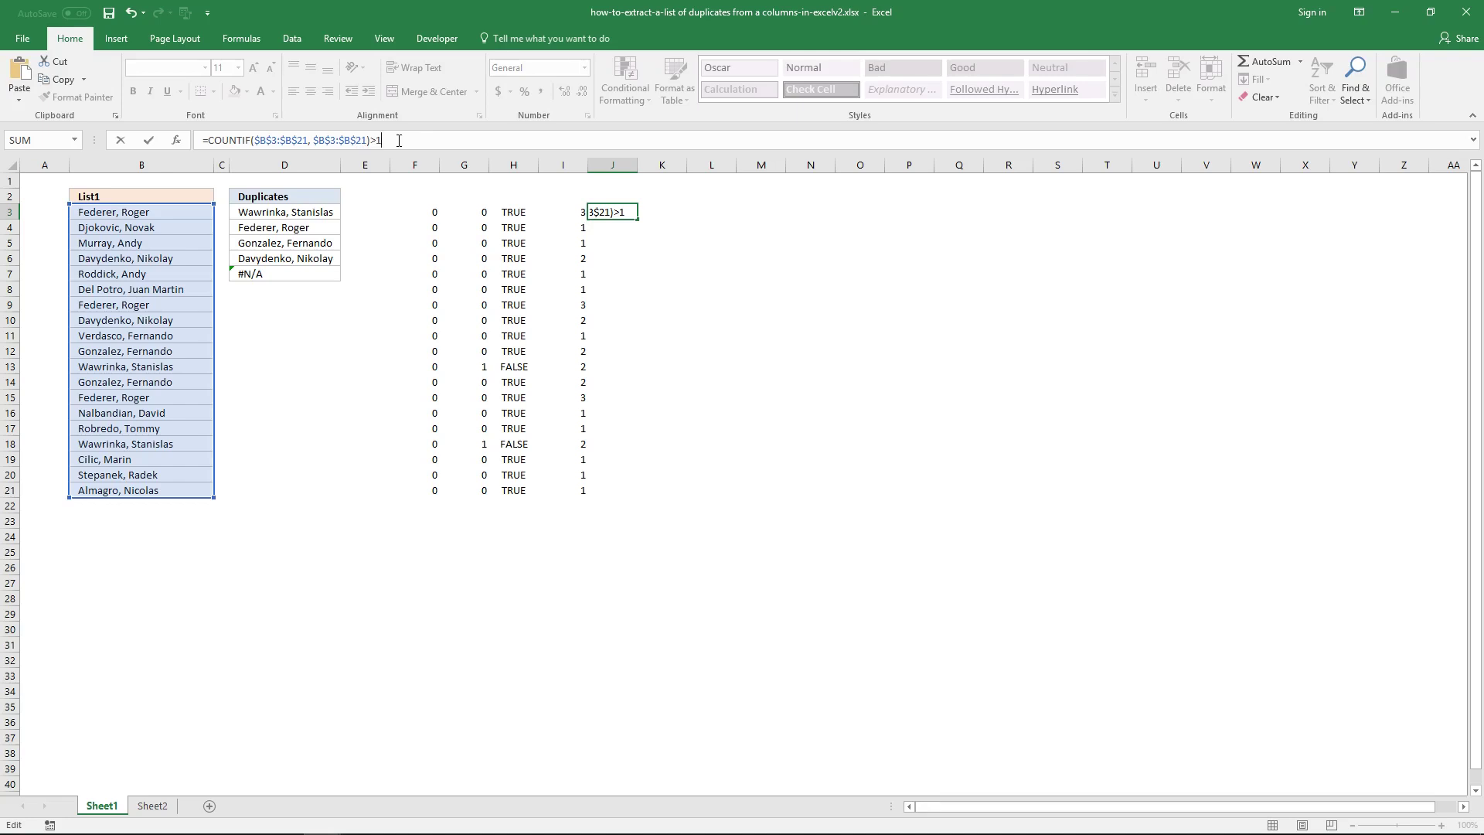
key("ctrl+shift+Return")
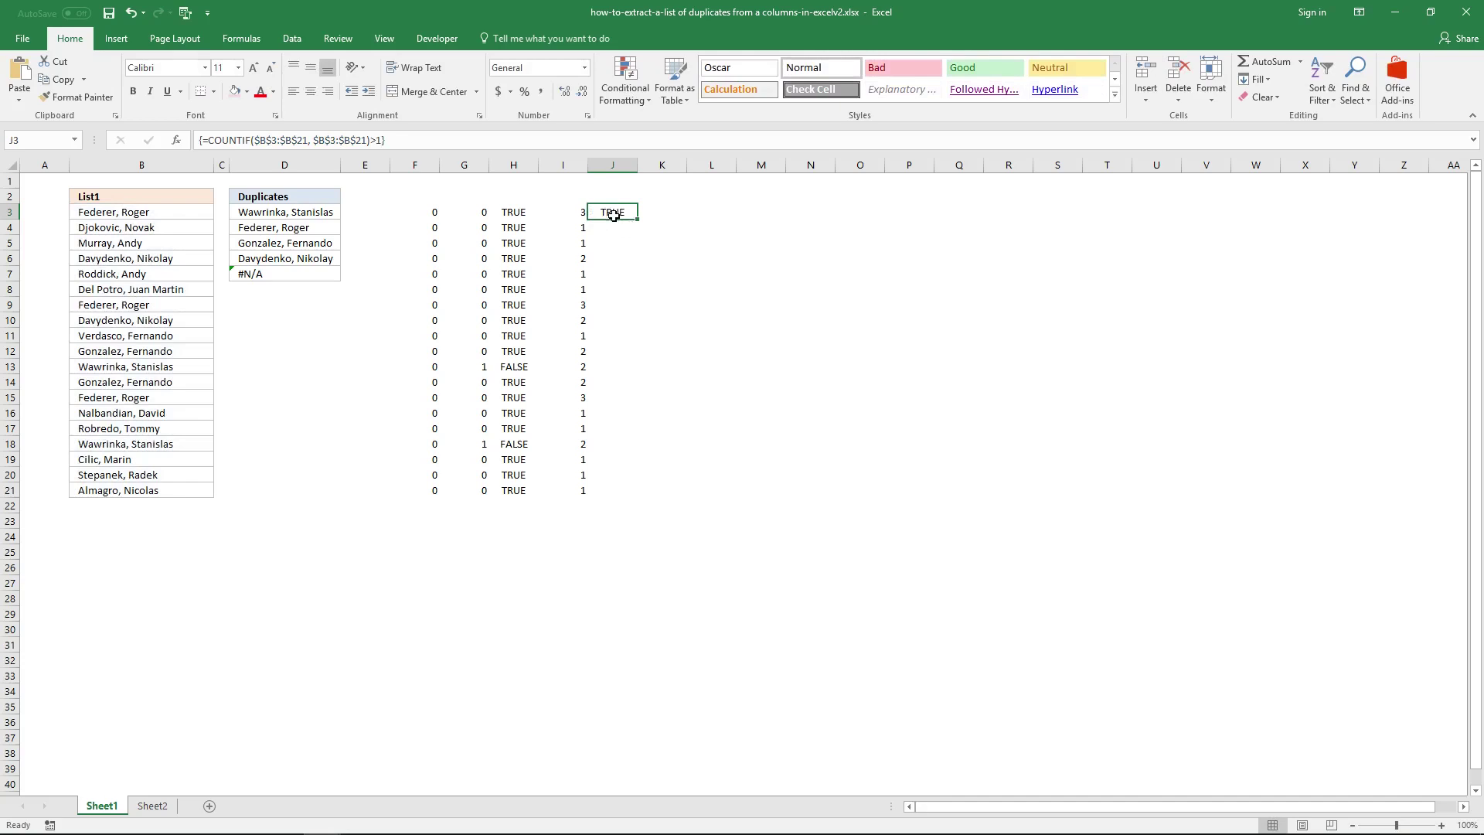
- Array-enter the >1 check across J3:J21, then add column H's results to the selection
left_click_drag(613, 215, 613, 492)
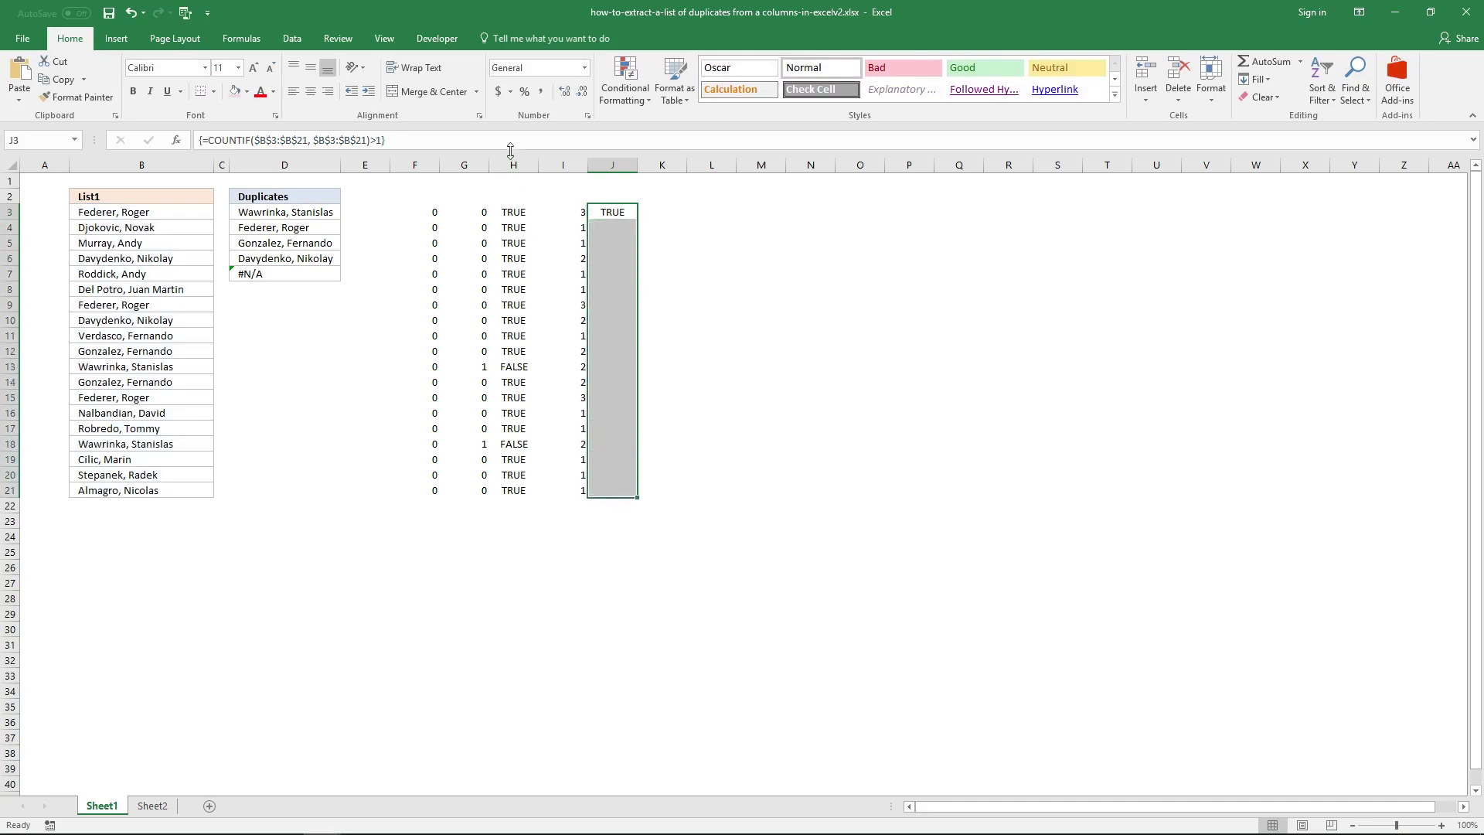
key("F2")
key("ctrl+shift+Return")
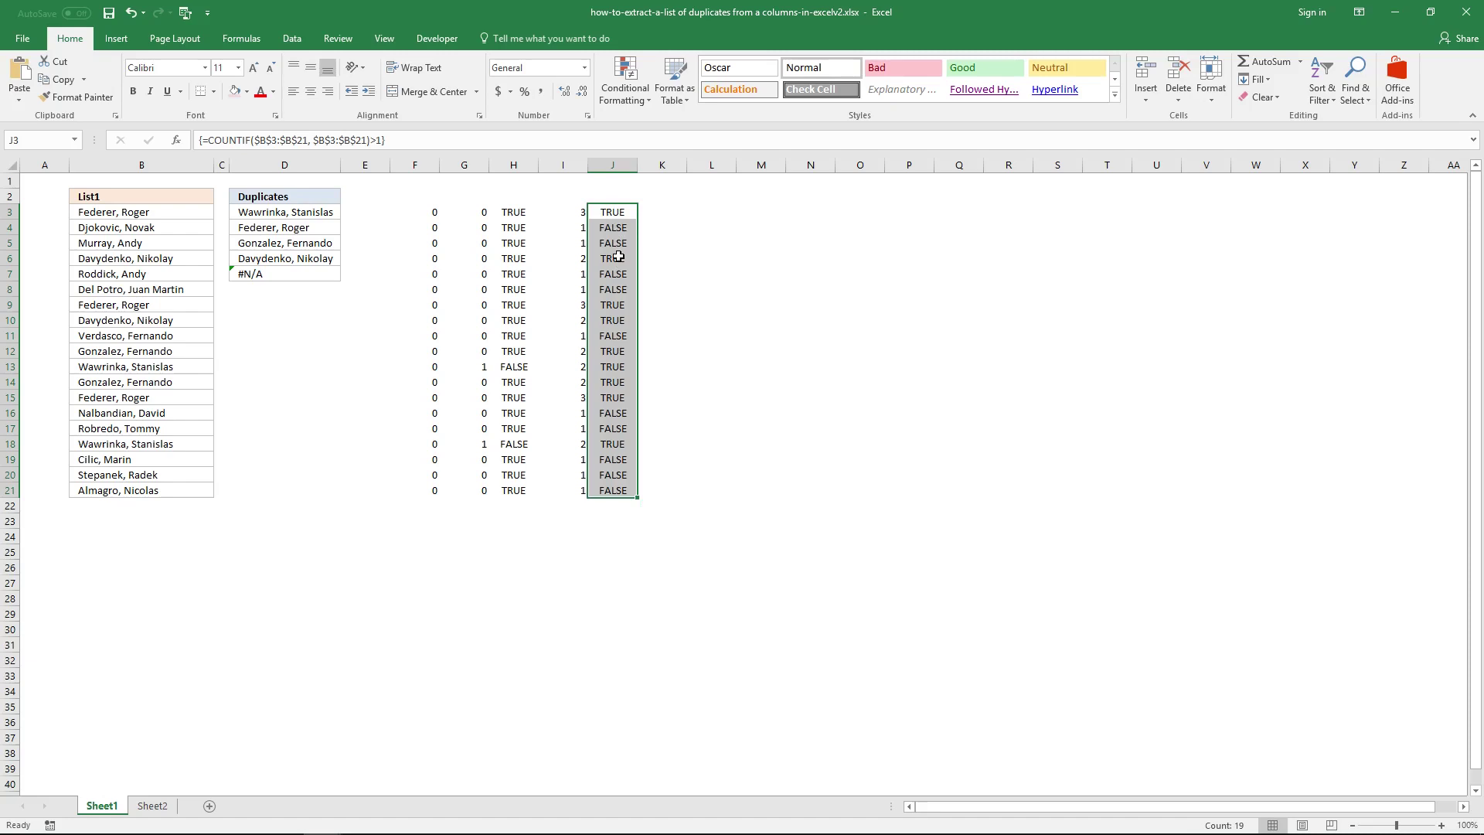
key("shift+F8")
left_click_drag(513, 217, 510, 492)
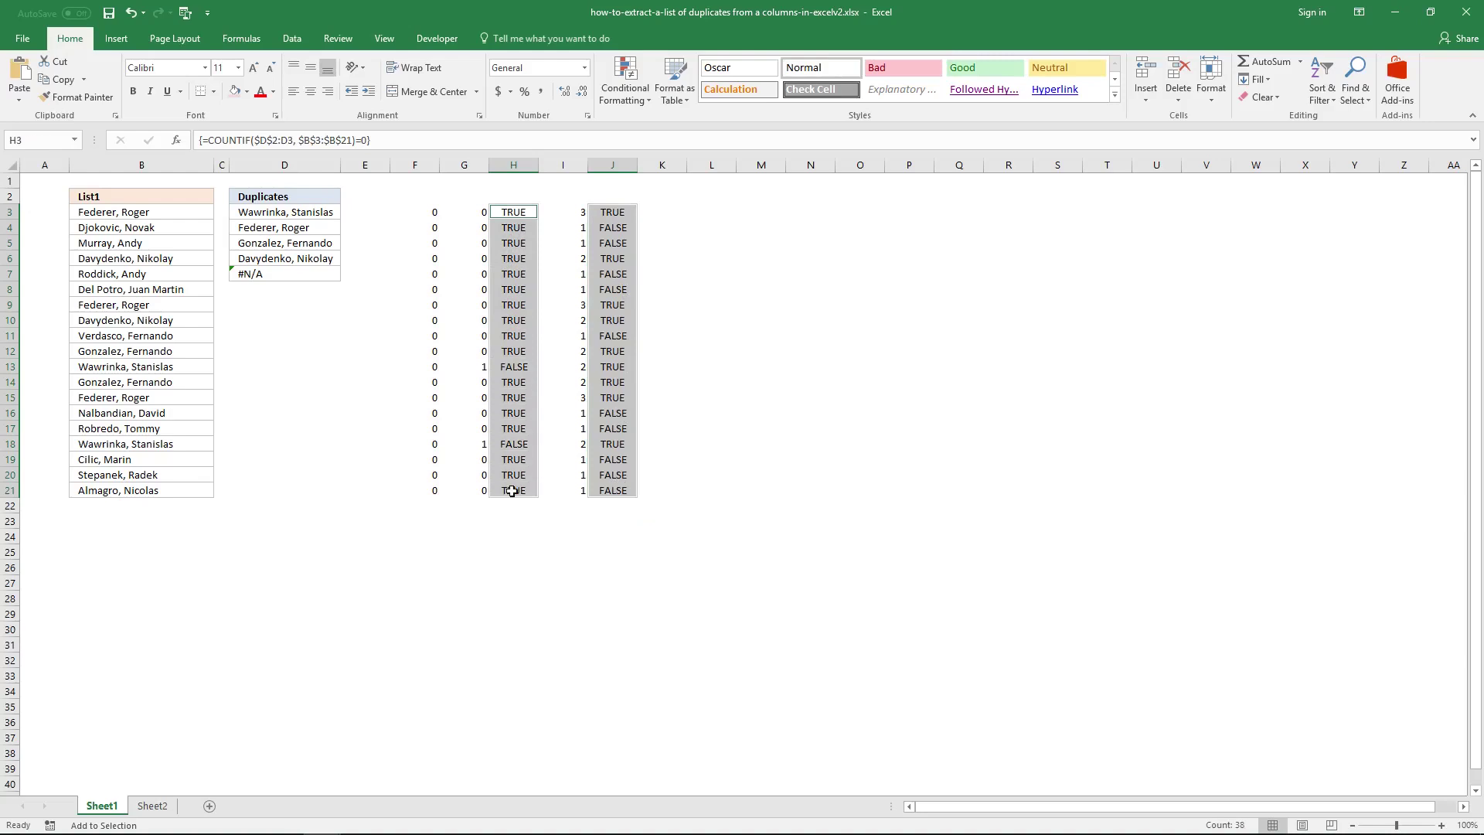
- Copy the combined (COUNTIF(...)=0)*(COUNTIF(...)>1) check from D4 into K3 as text
left_click(314, 224)
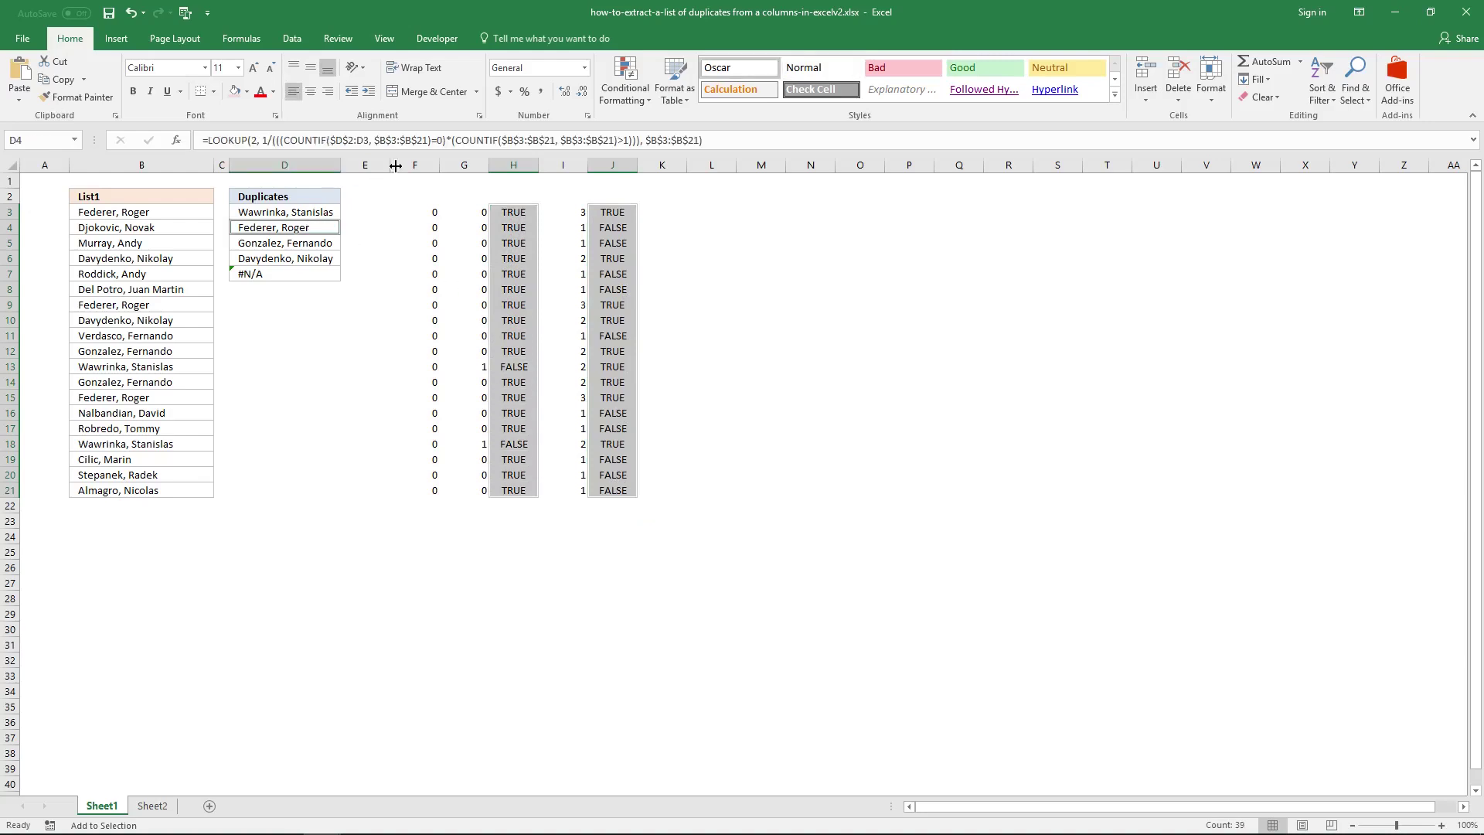
left_click_drag(281, 139, 631, 141)
key("ctrl+c")
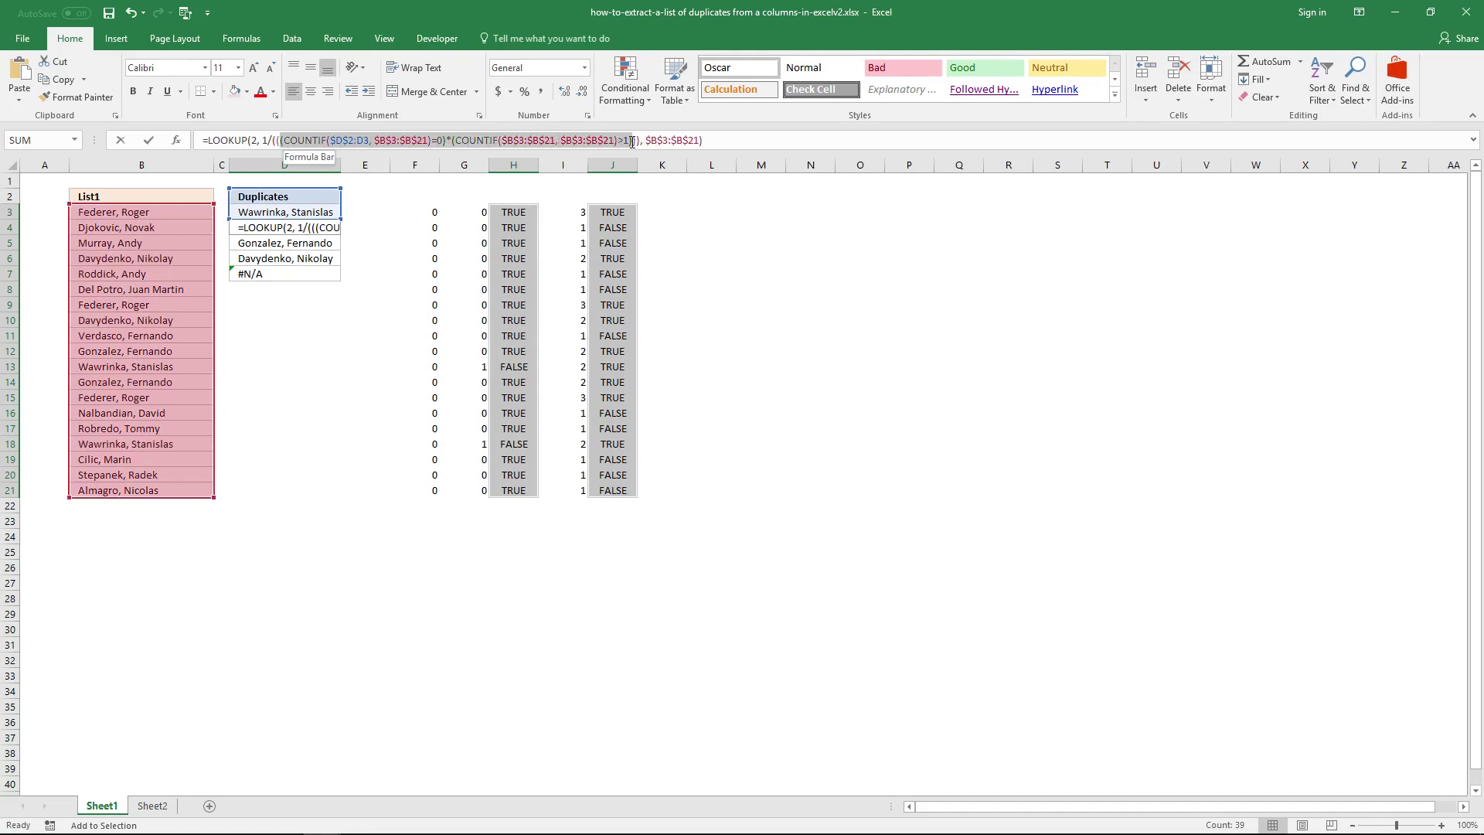
key("Escape")
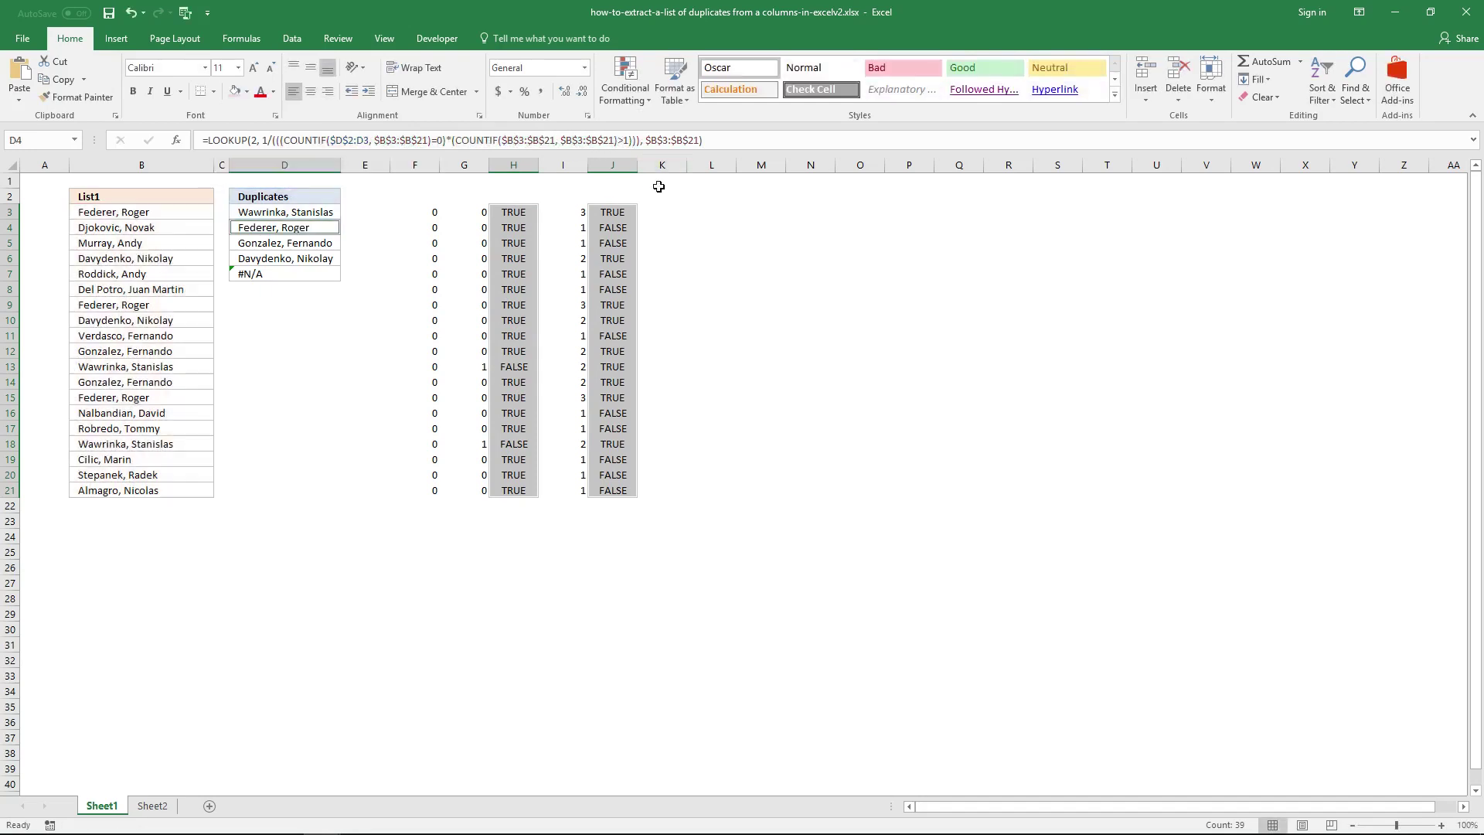
left_click(665, 213)
left_click(624, 142)
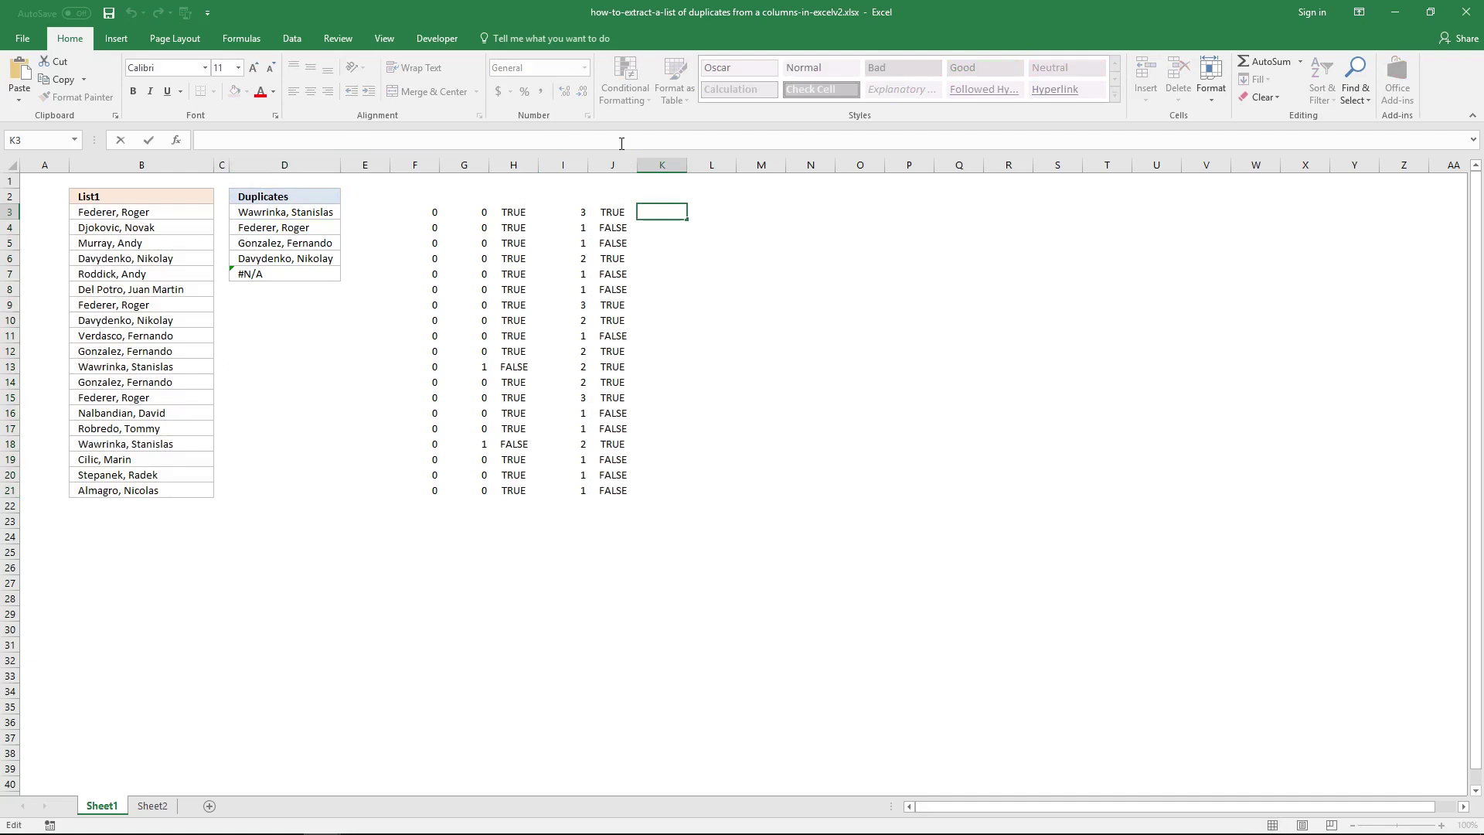
key("ctrl+v")
key("ctrl+Return")
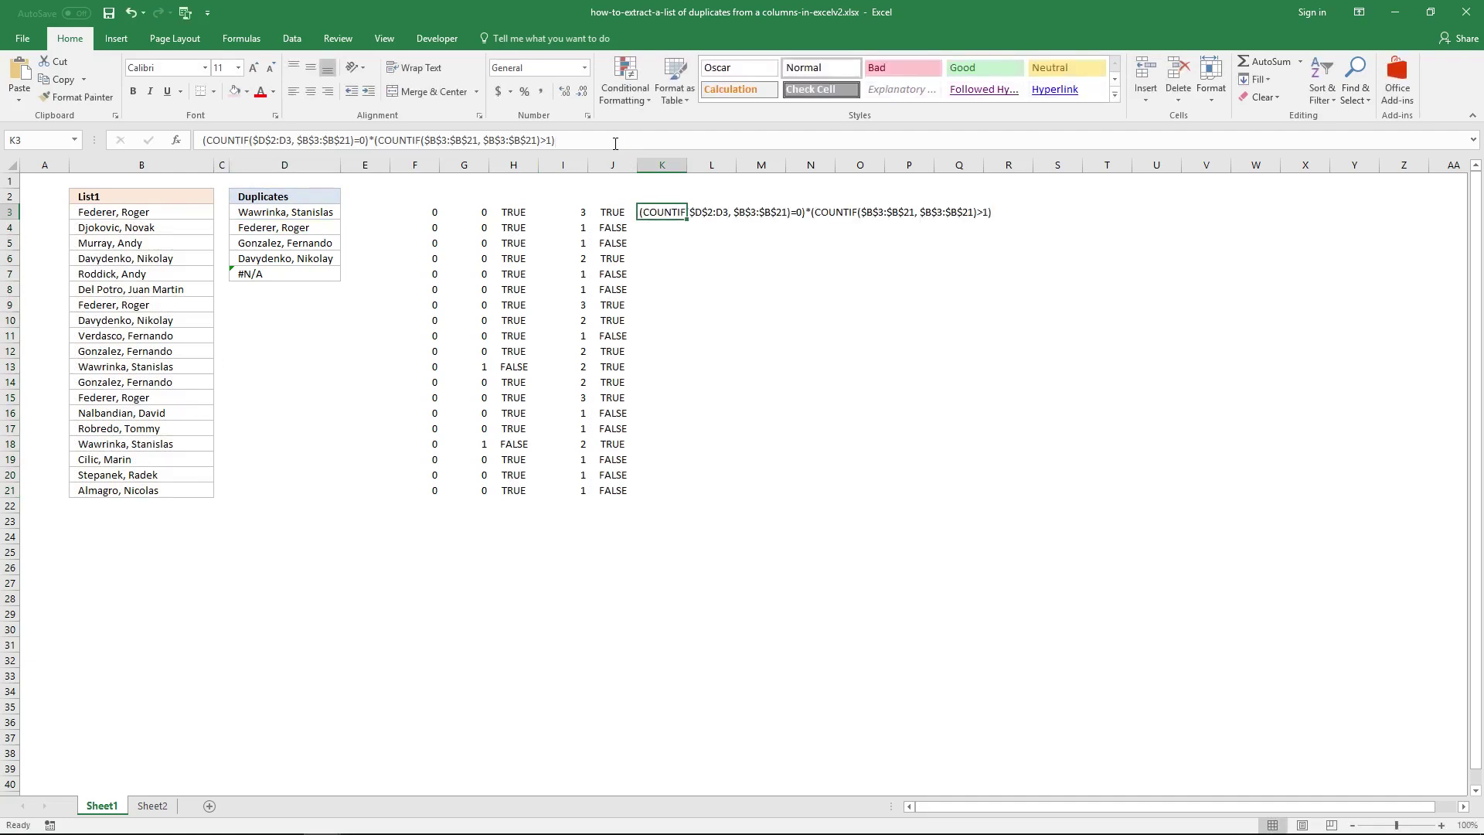
- Make K3 a formula and array-enter it across K3:K21, returning 1 in seven rows
left_click(205, 140)
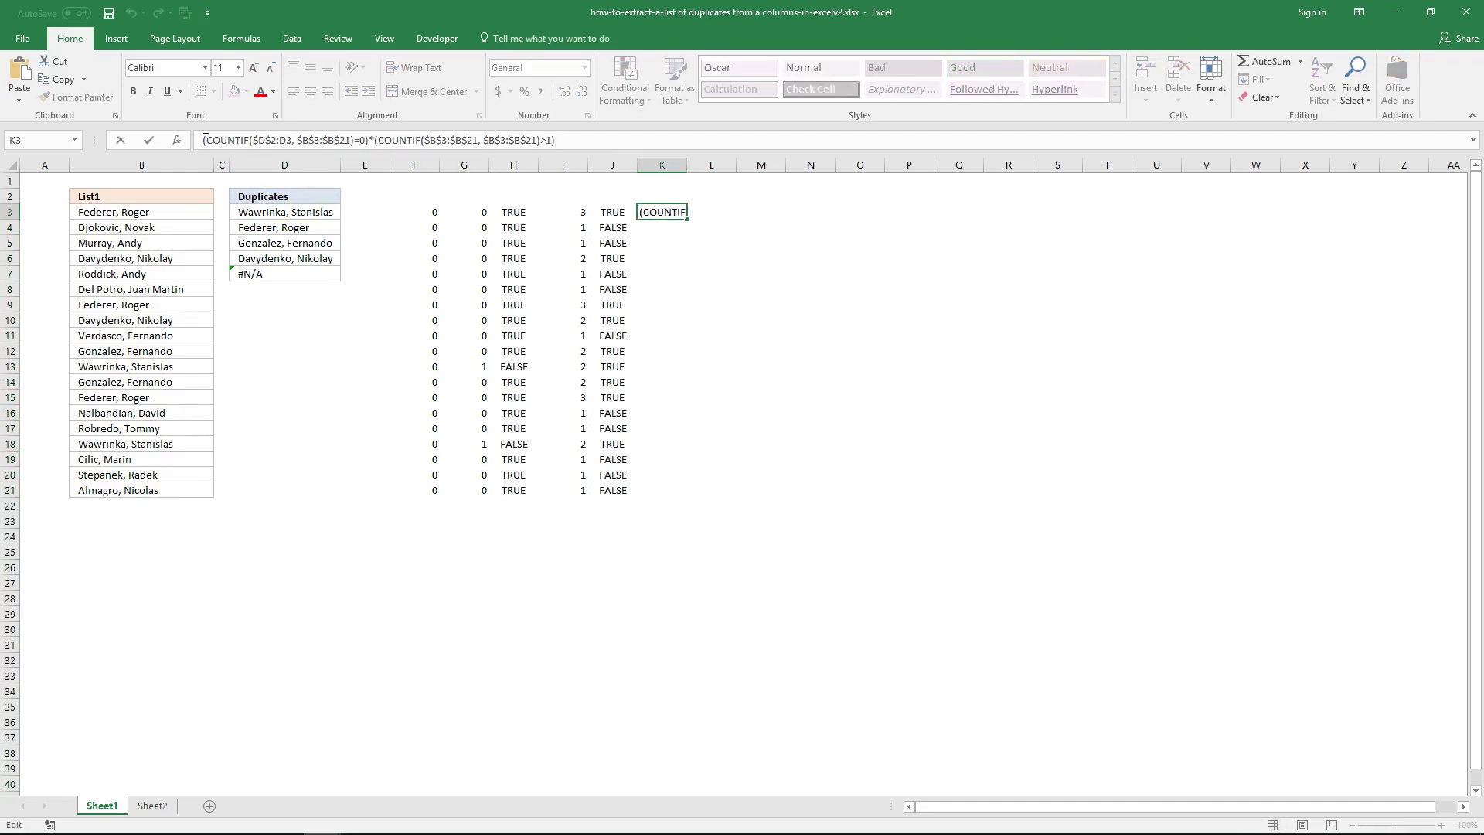
type("=")
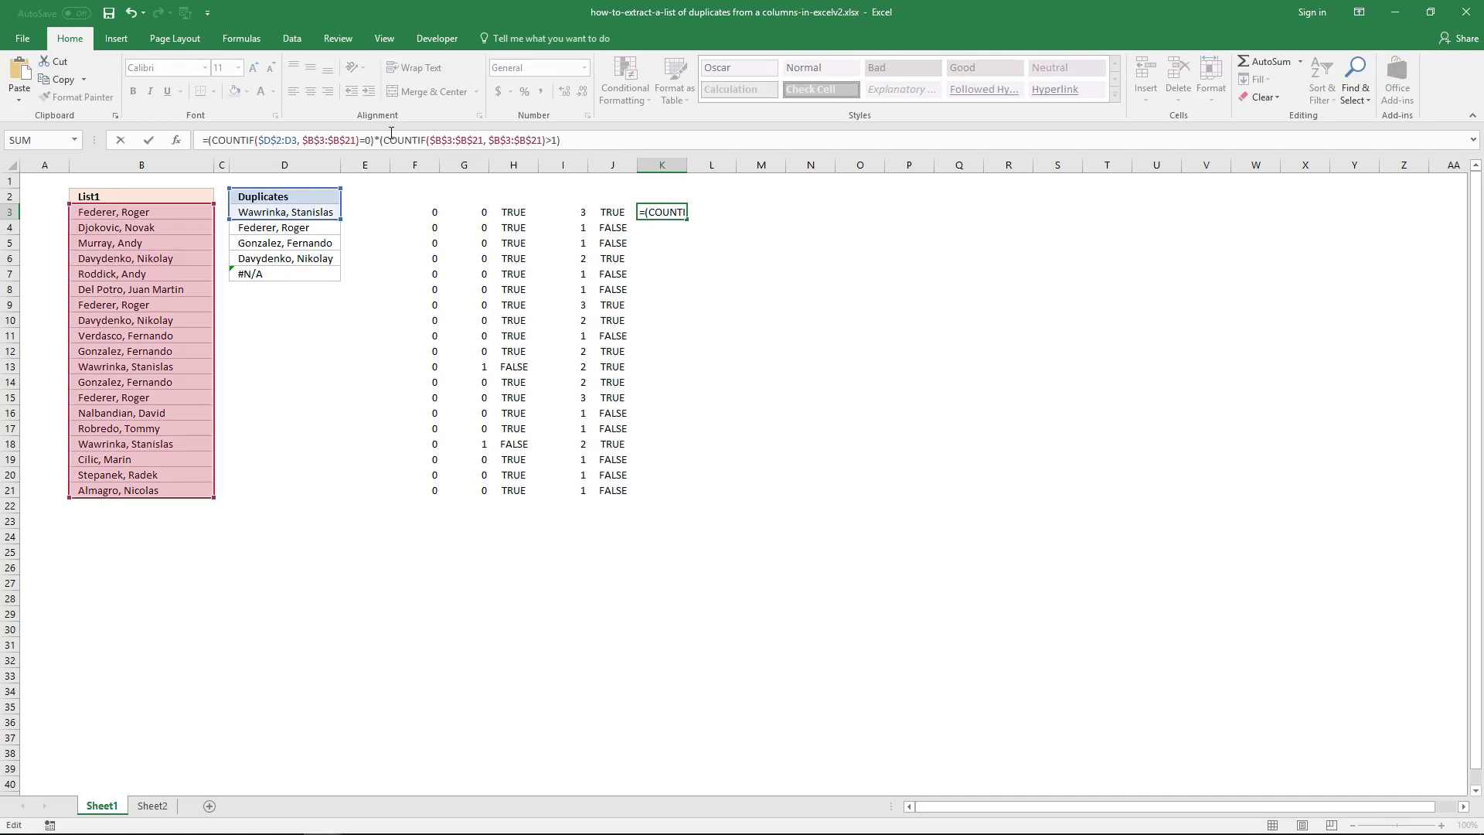
key("ctrl+shift+Return")
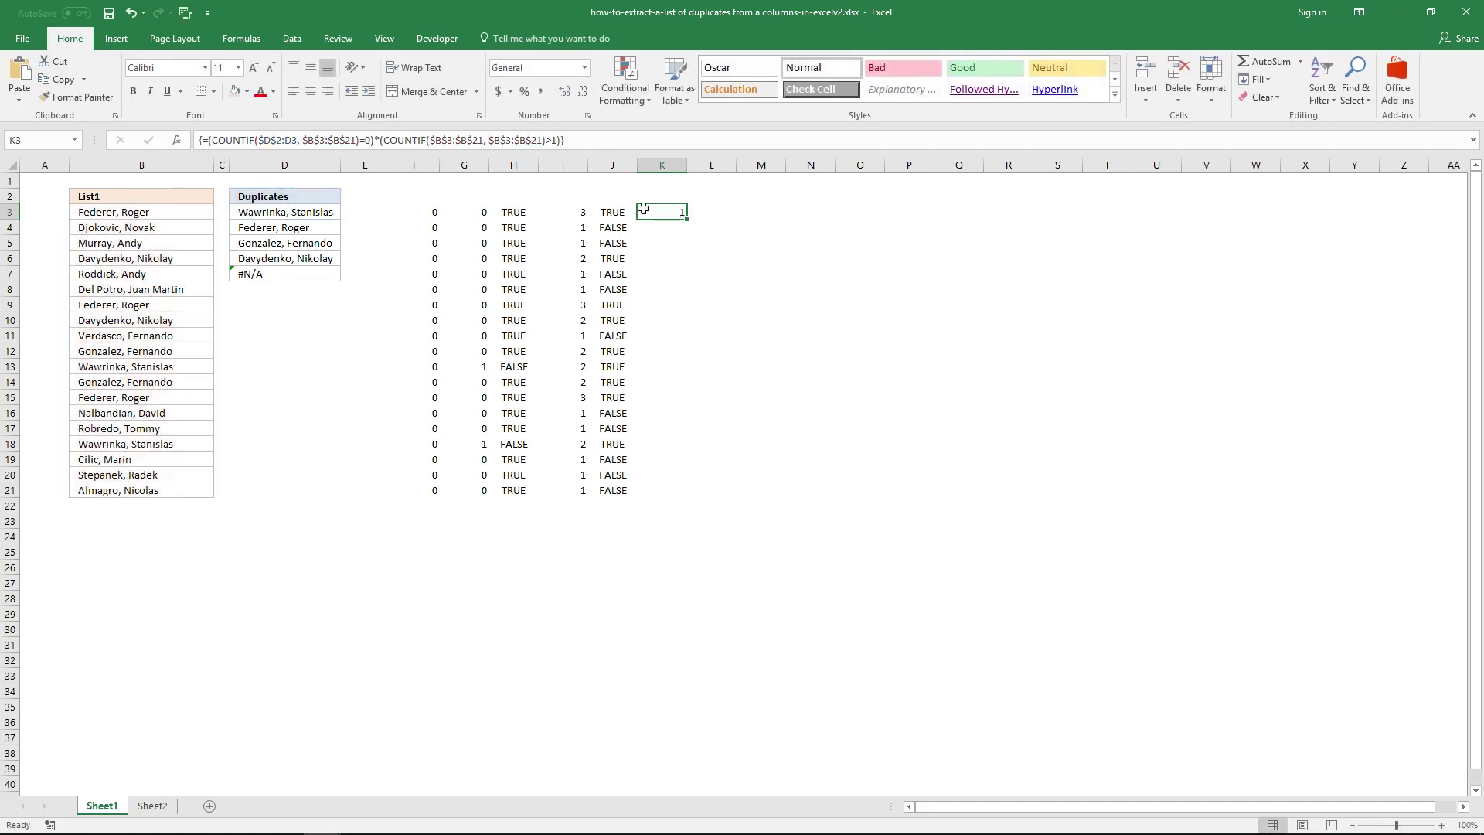
left_click_drag(662, 213, 669, 484)
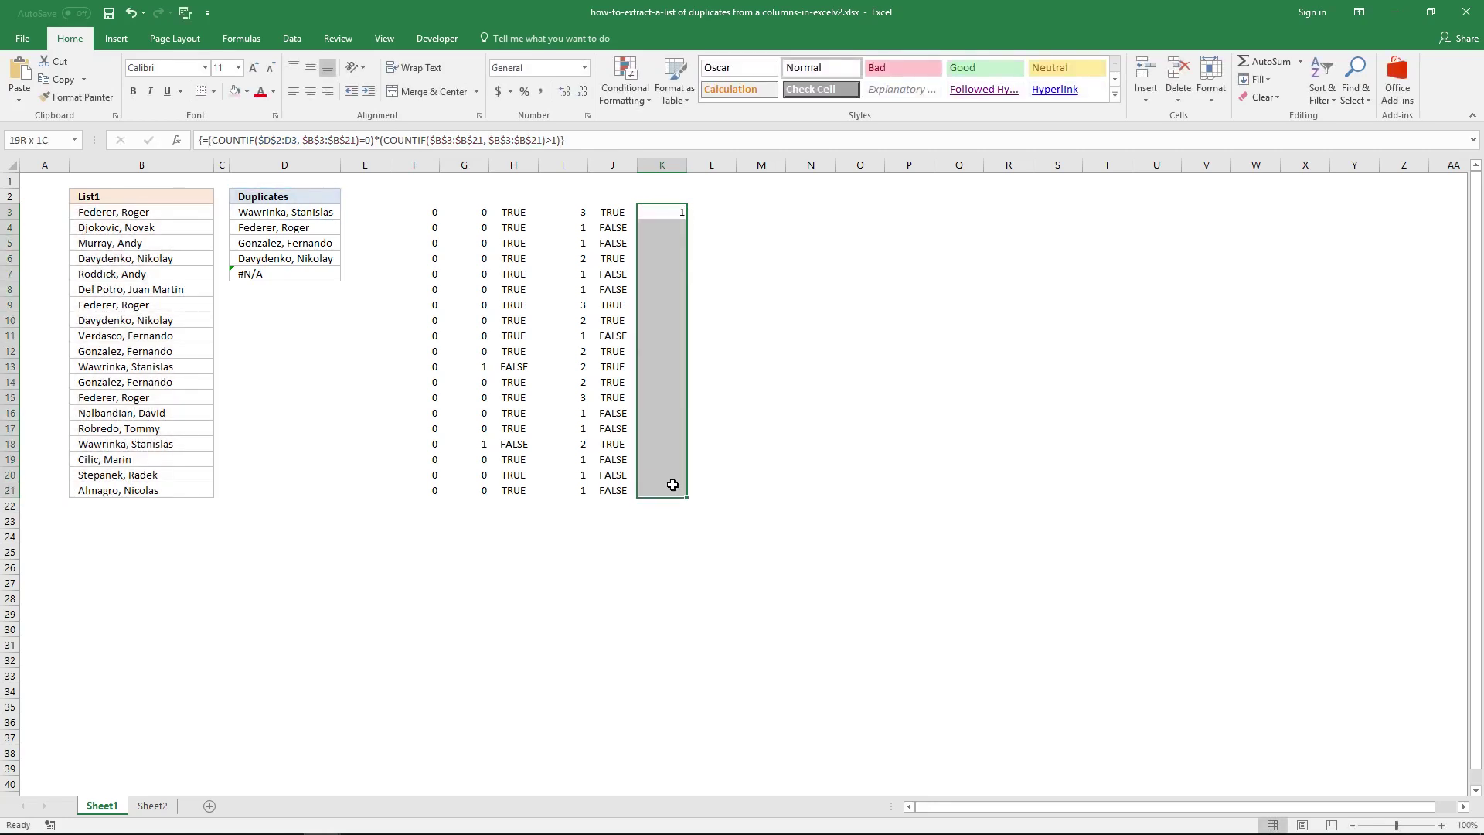
left_click(578, 144)
key("ctrl+shift+Return")
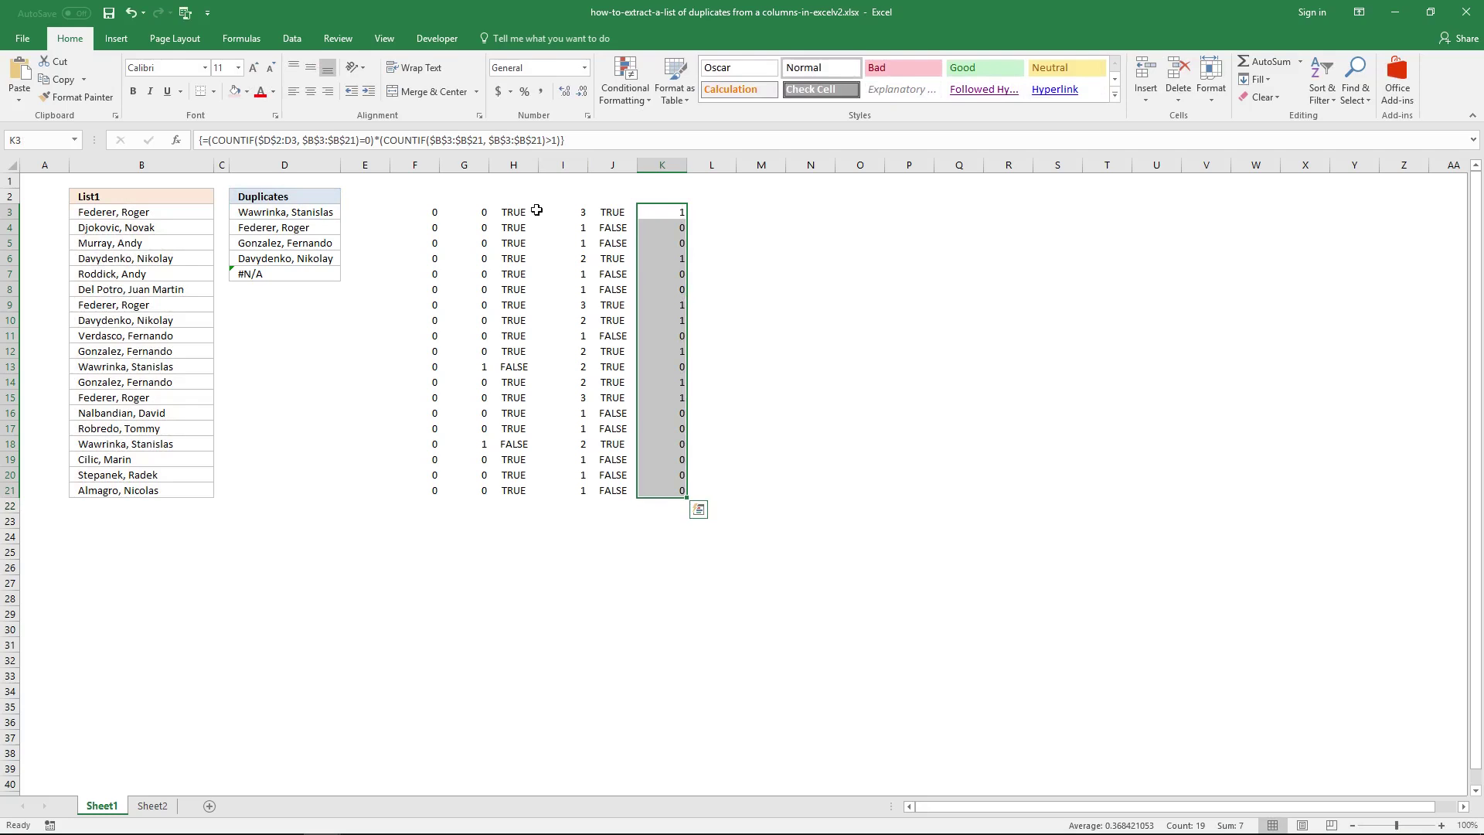
- Inspect the helper formulas in H3, J3, K3, H4 and J4
left_click(501, 215)
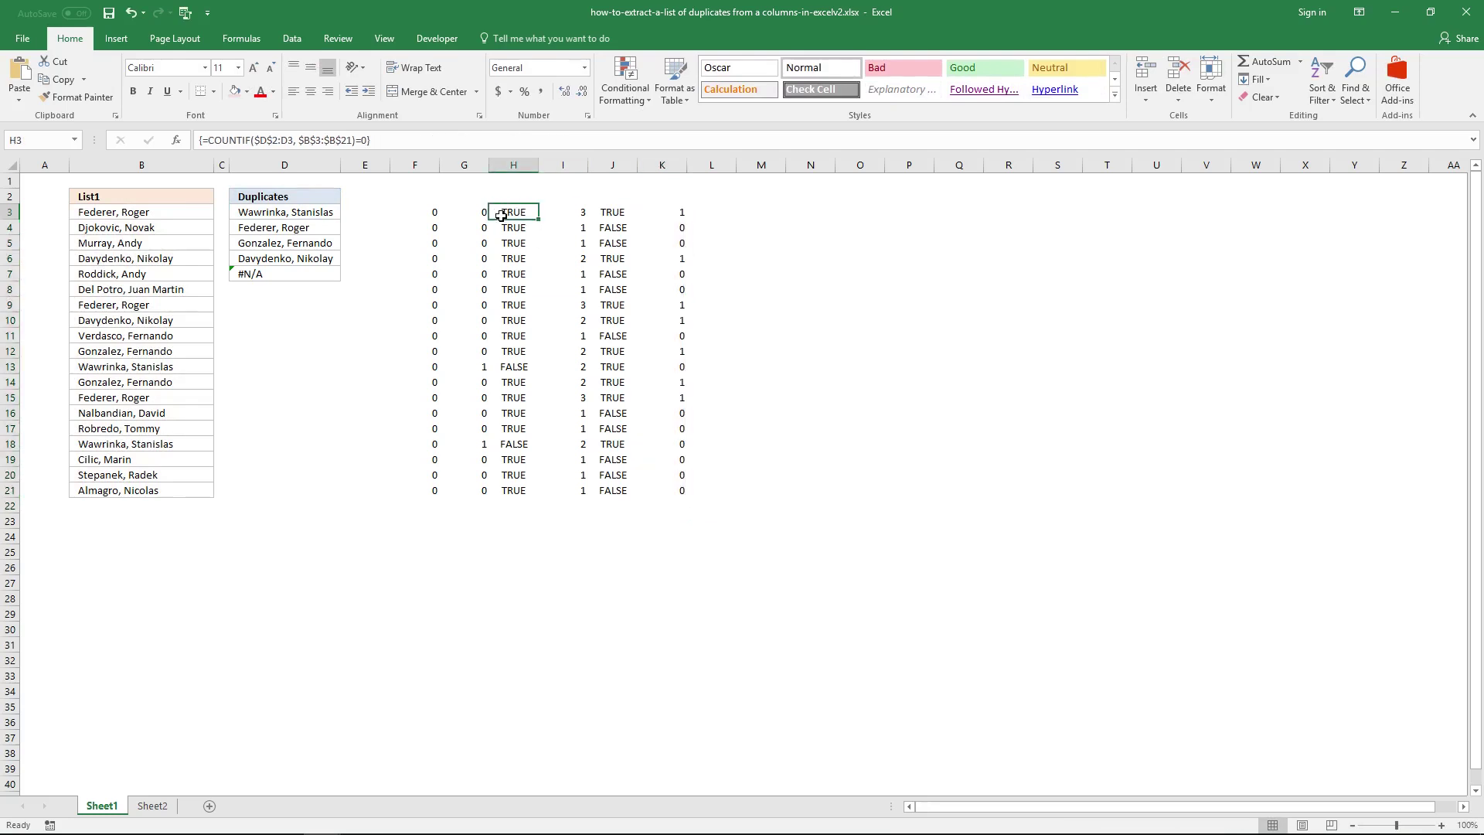
left_click(207, 214)
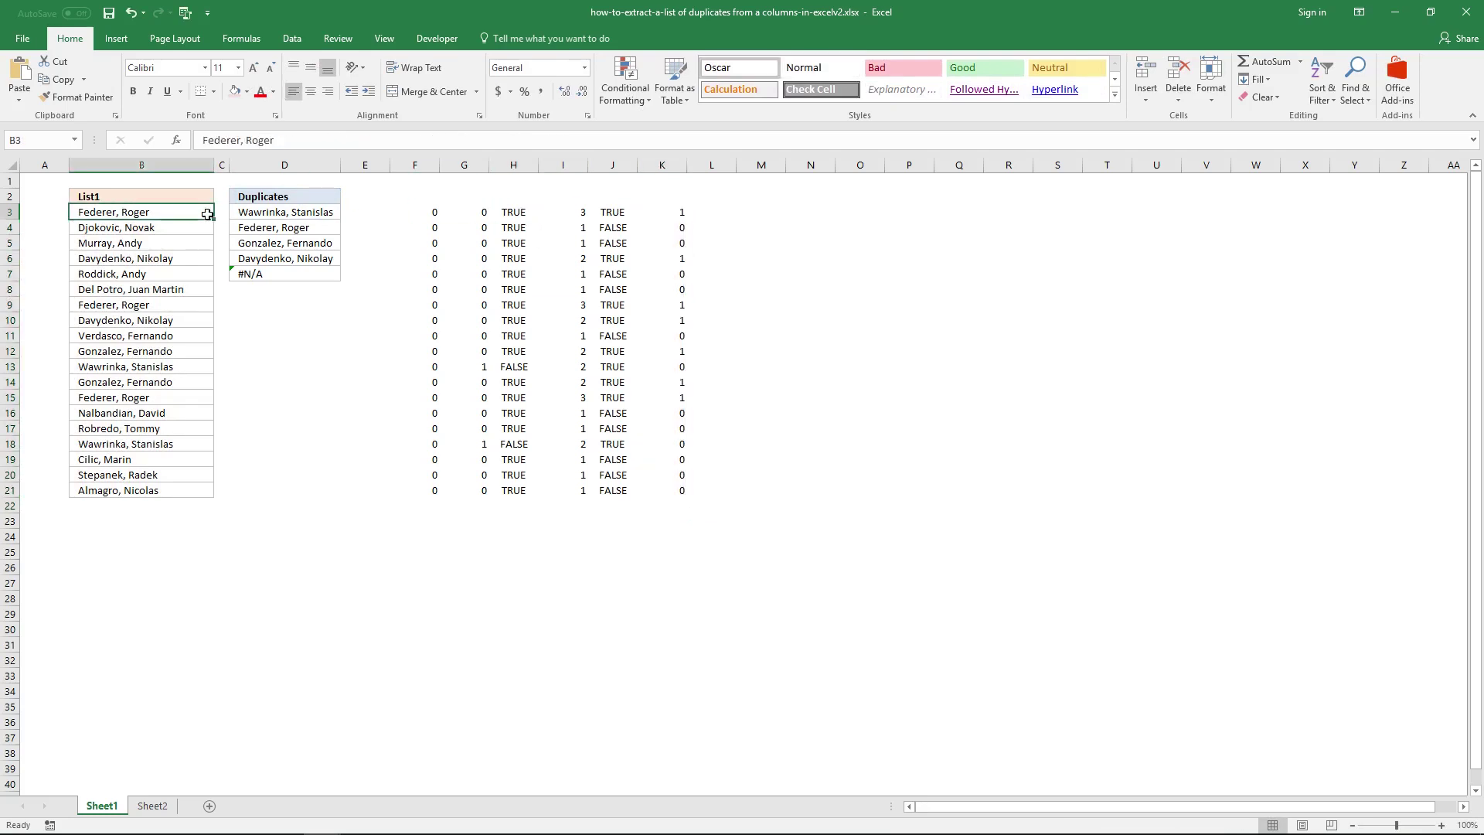
left_click(513, 216)
left_click(607, 212)
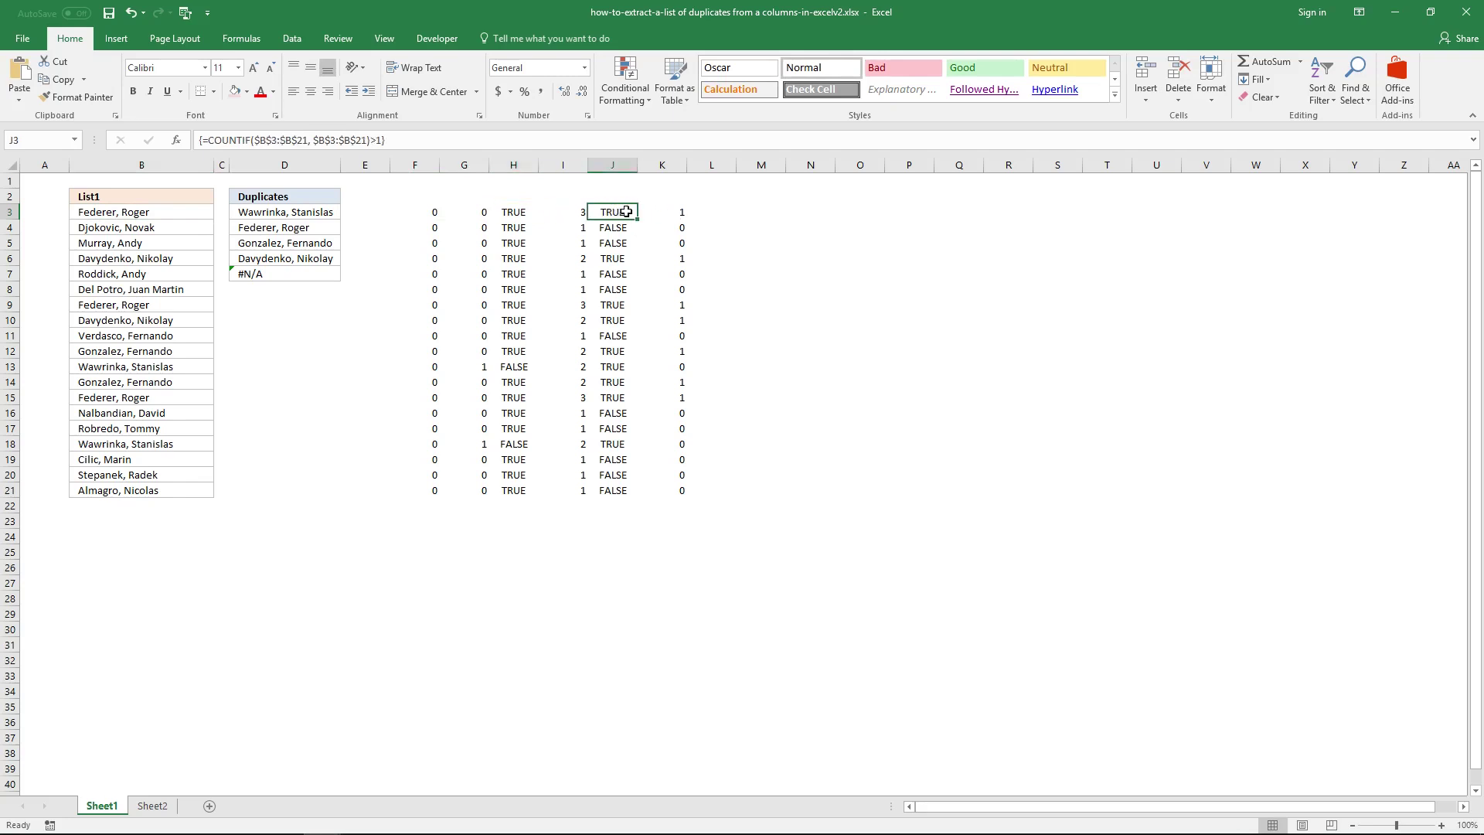
left_click(680, 214)
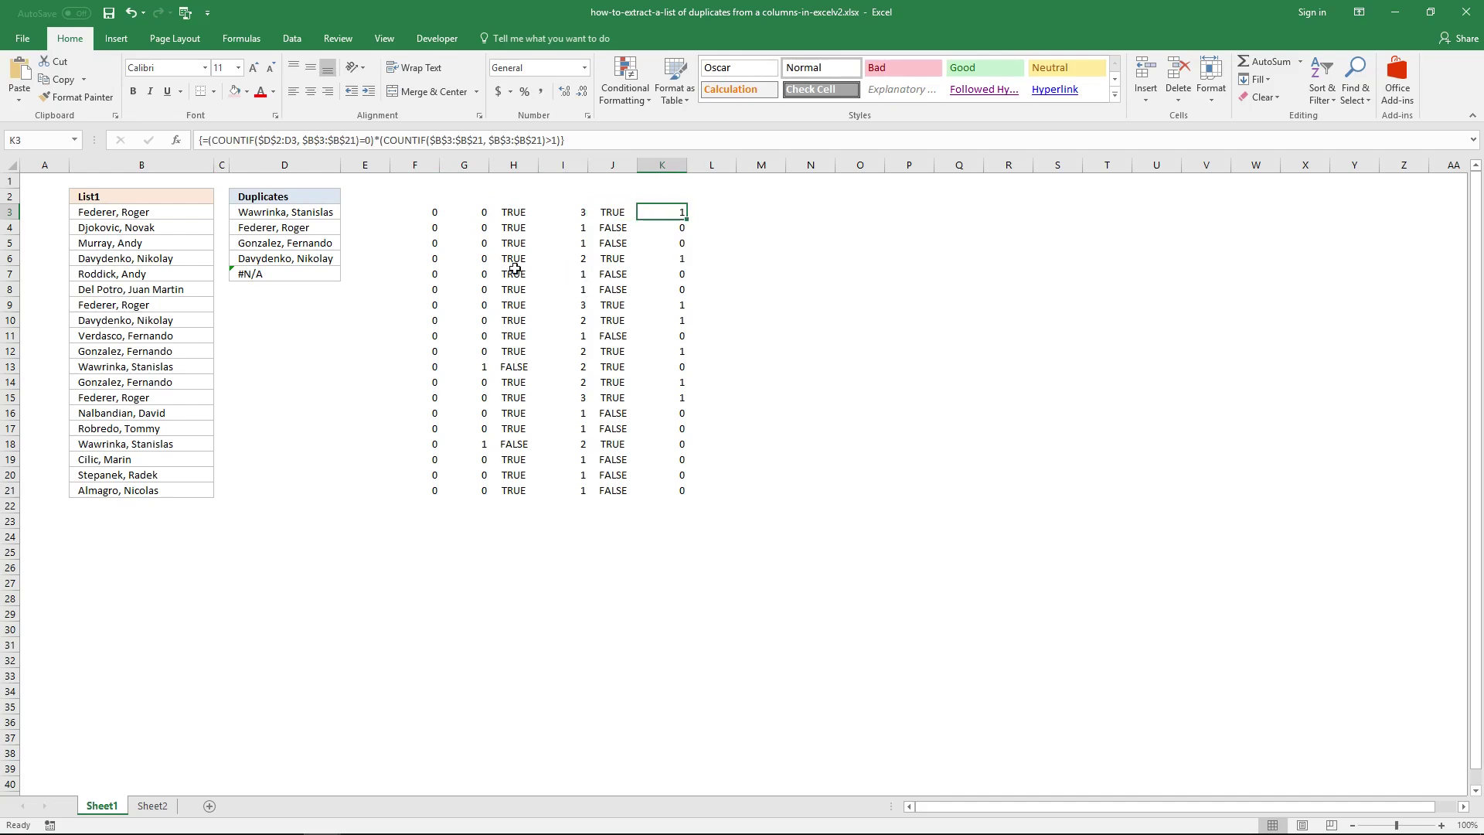
left_click(513, 231)
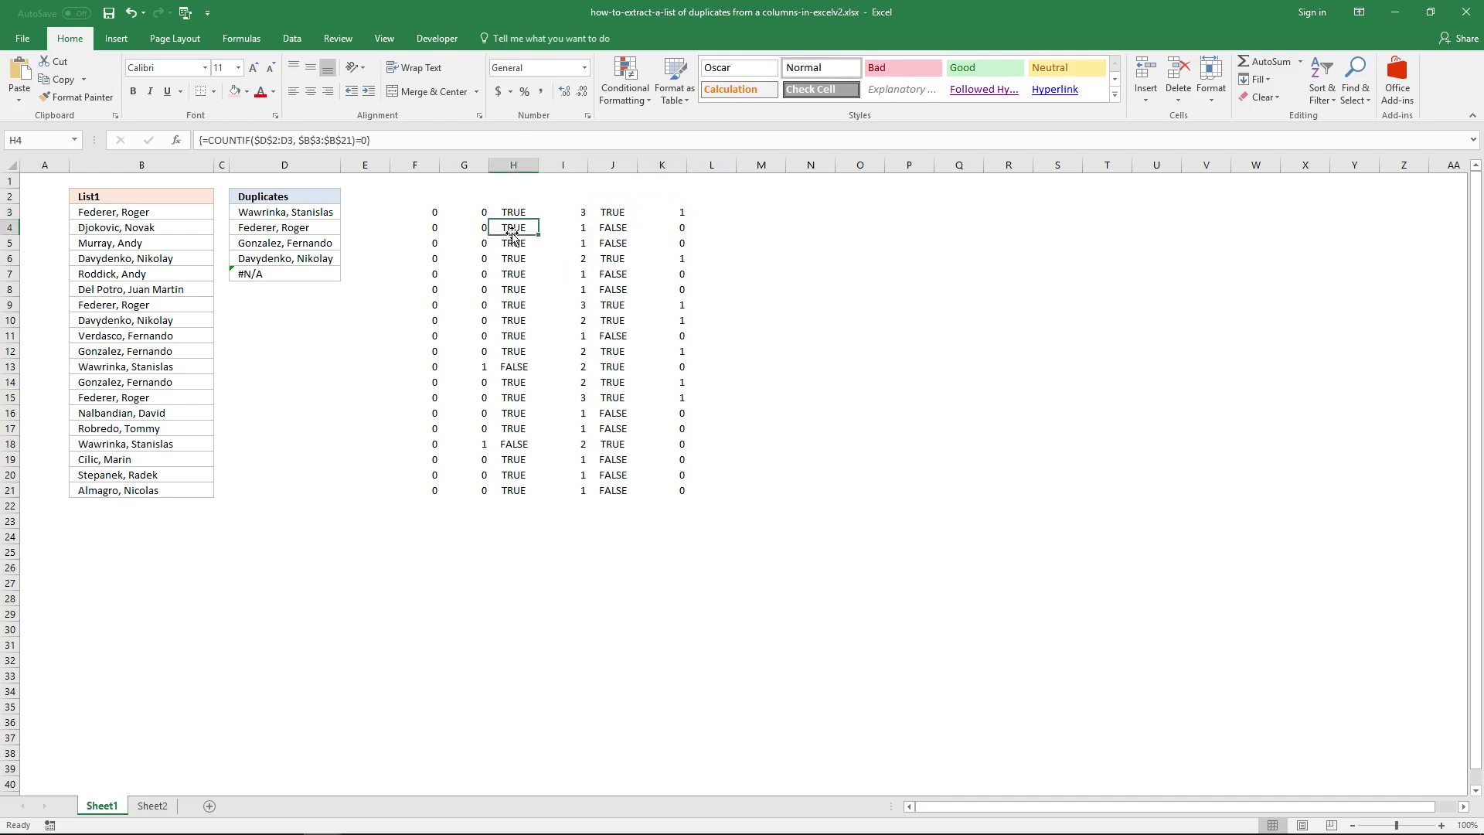
left_click(613, 230)
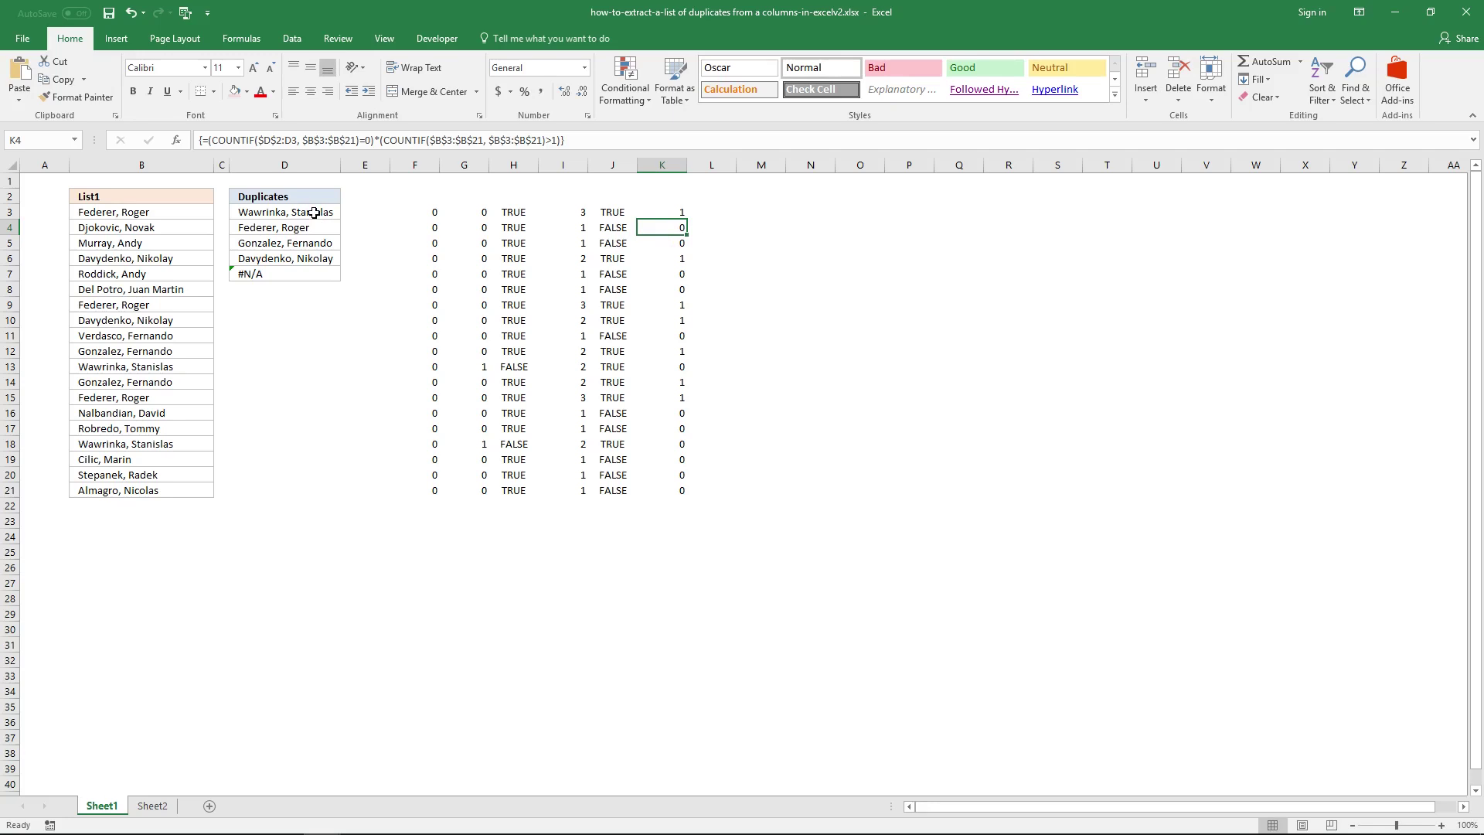
- Compare B13's name with K13's result, then mark D3's two-COUNTIF product in the formula bar
left_click(153, 369)
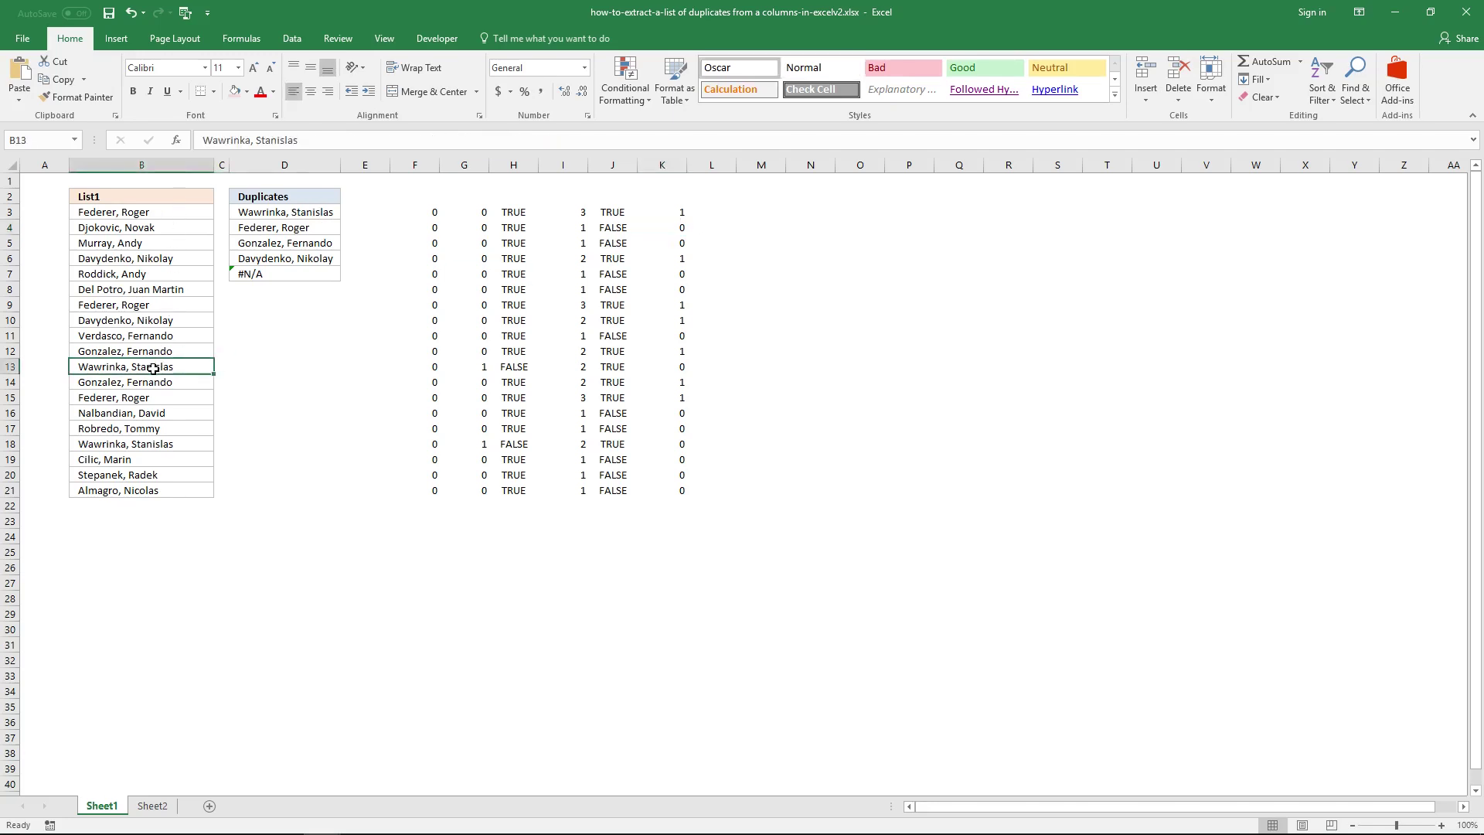
left_click(683, 366)
left_click(186, 370)
left_click(657, 366)
left_click(194, 368)
left_click(300, 215)
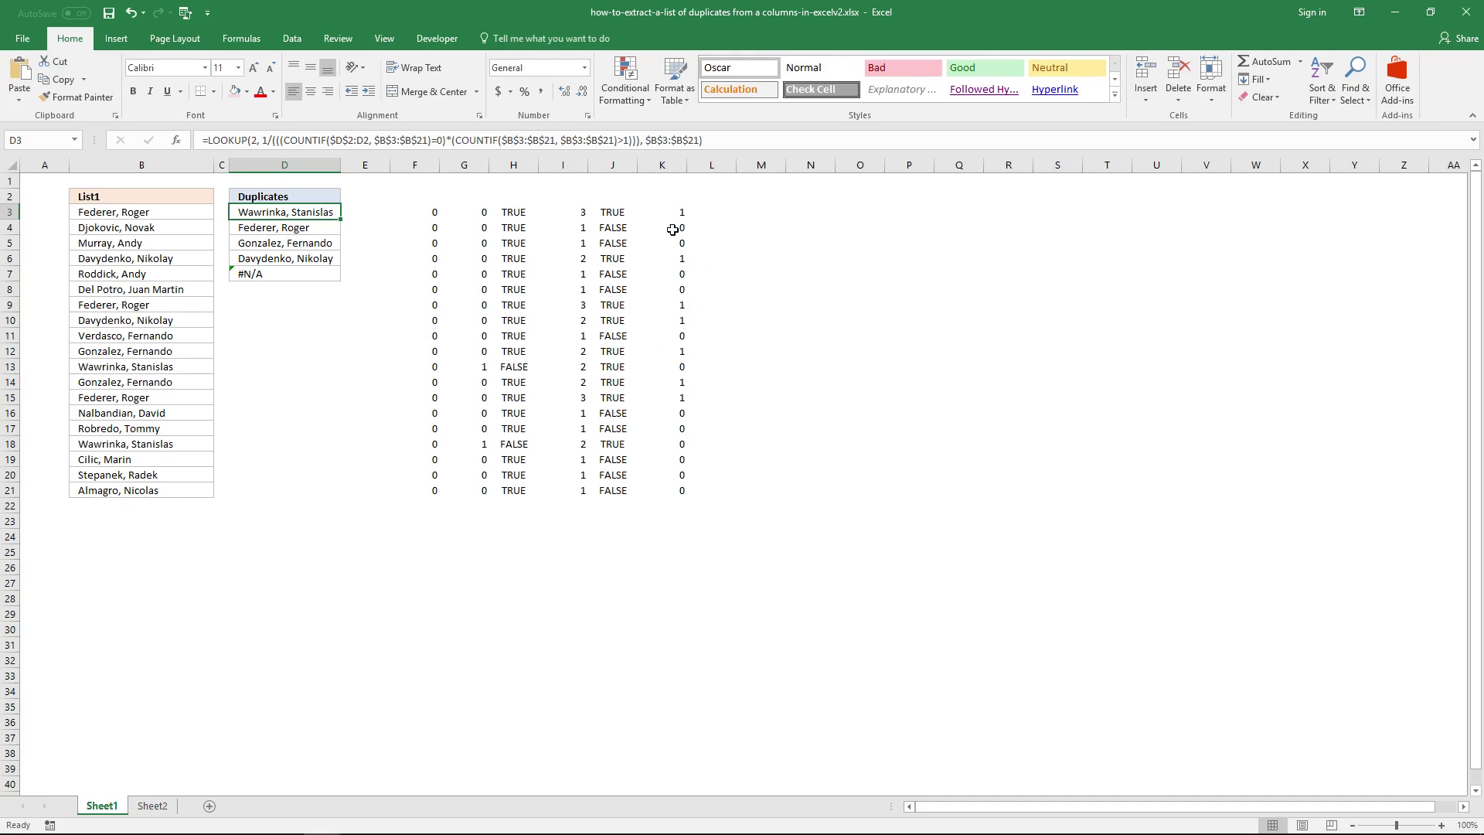
left_click_drag(280, 140, 633, 140)
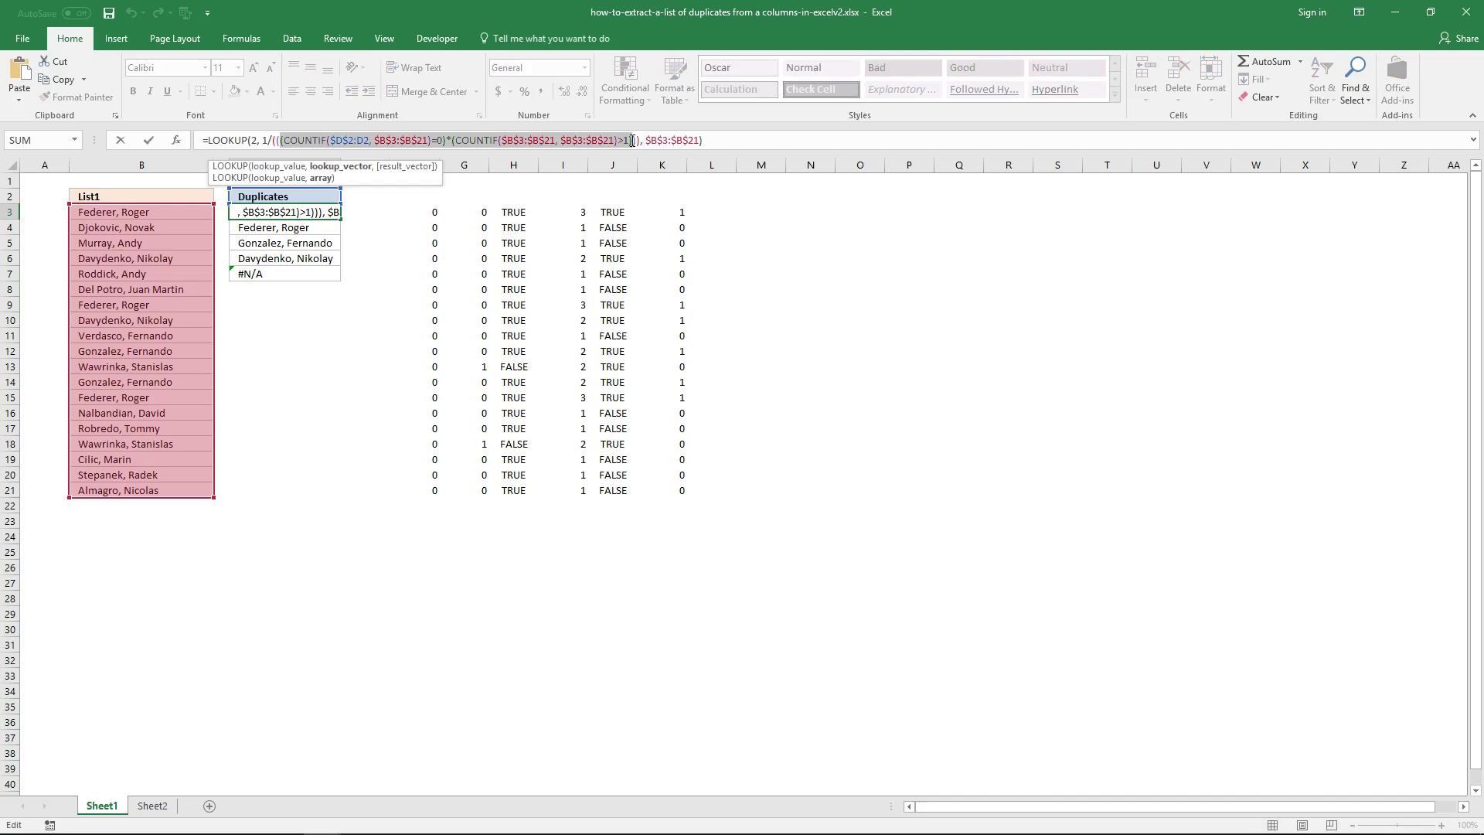
- Paste the two-COUNTIF product into L3:L21 as one array formula, then check row 13 against K13
key("Escape")
left_click(715, 213)
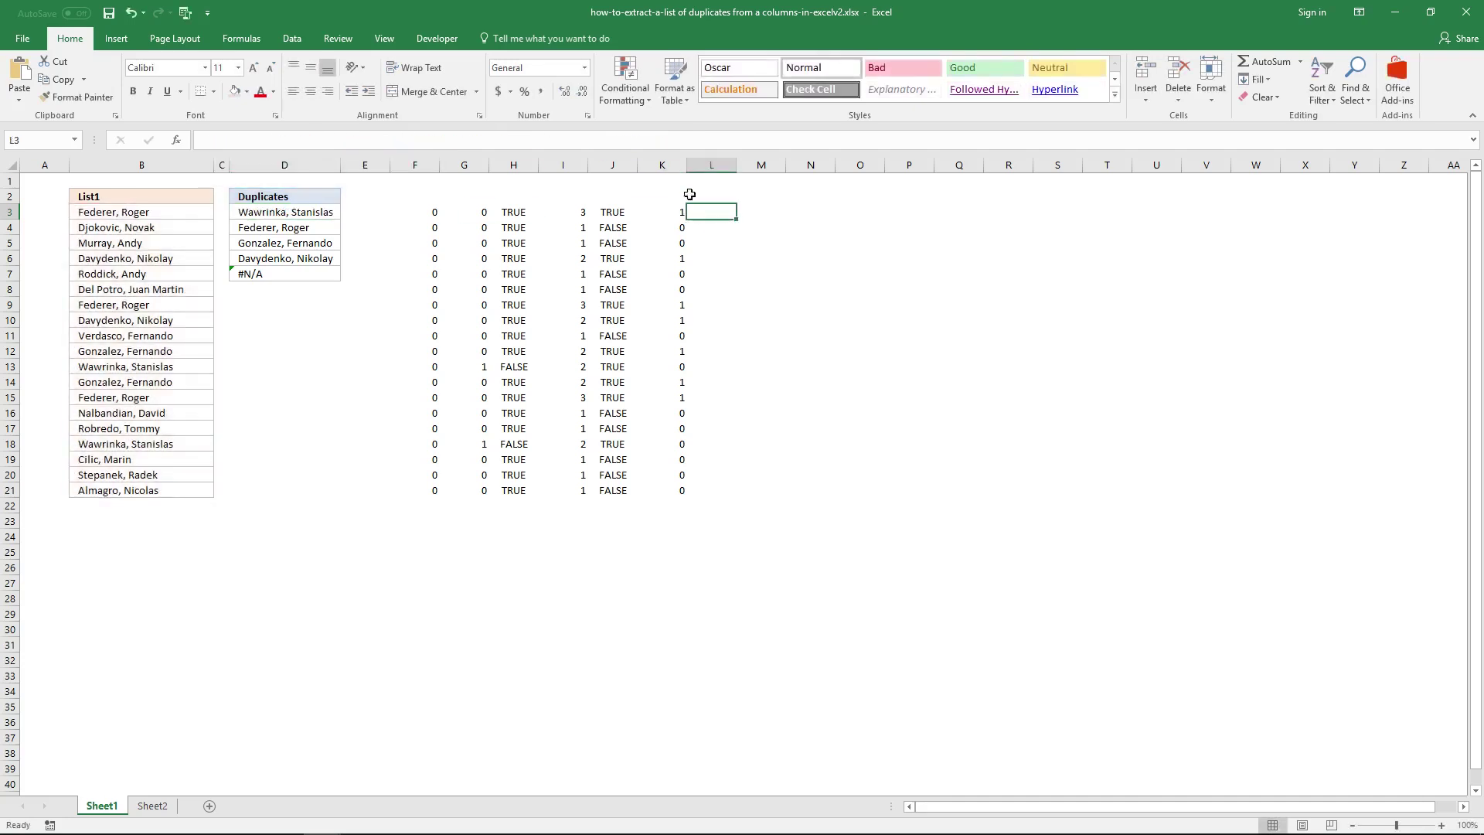
left_click(604, 139)
type("=(COUNTIF($D$2:D2, $B$3:$B$21)=0)*(COUNTIF($B$3:$B$21, $B$3:$B$21)>1)")
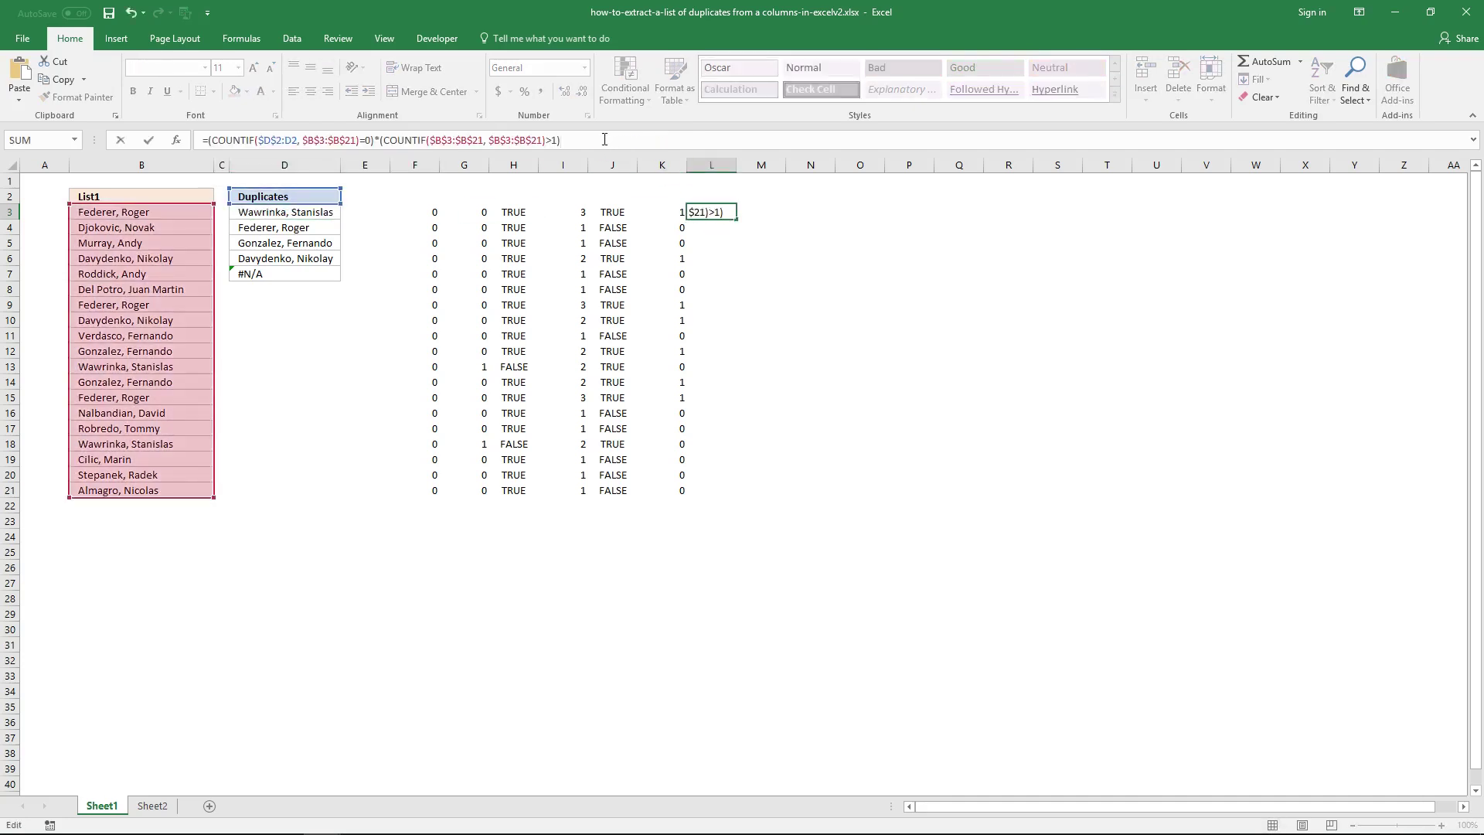
key("ctrl+shift+Return")
left_click_drag(707, 213, 716, 491)
left_click(594, 140)
key("ctrl+shift+Return")
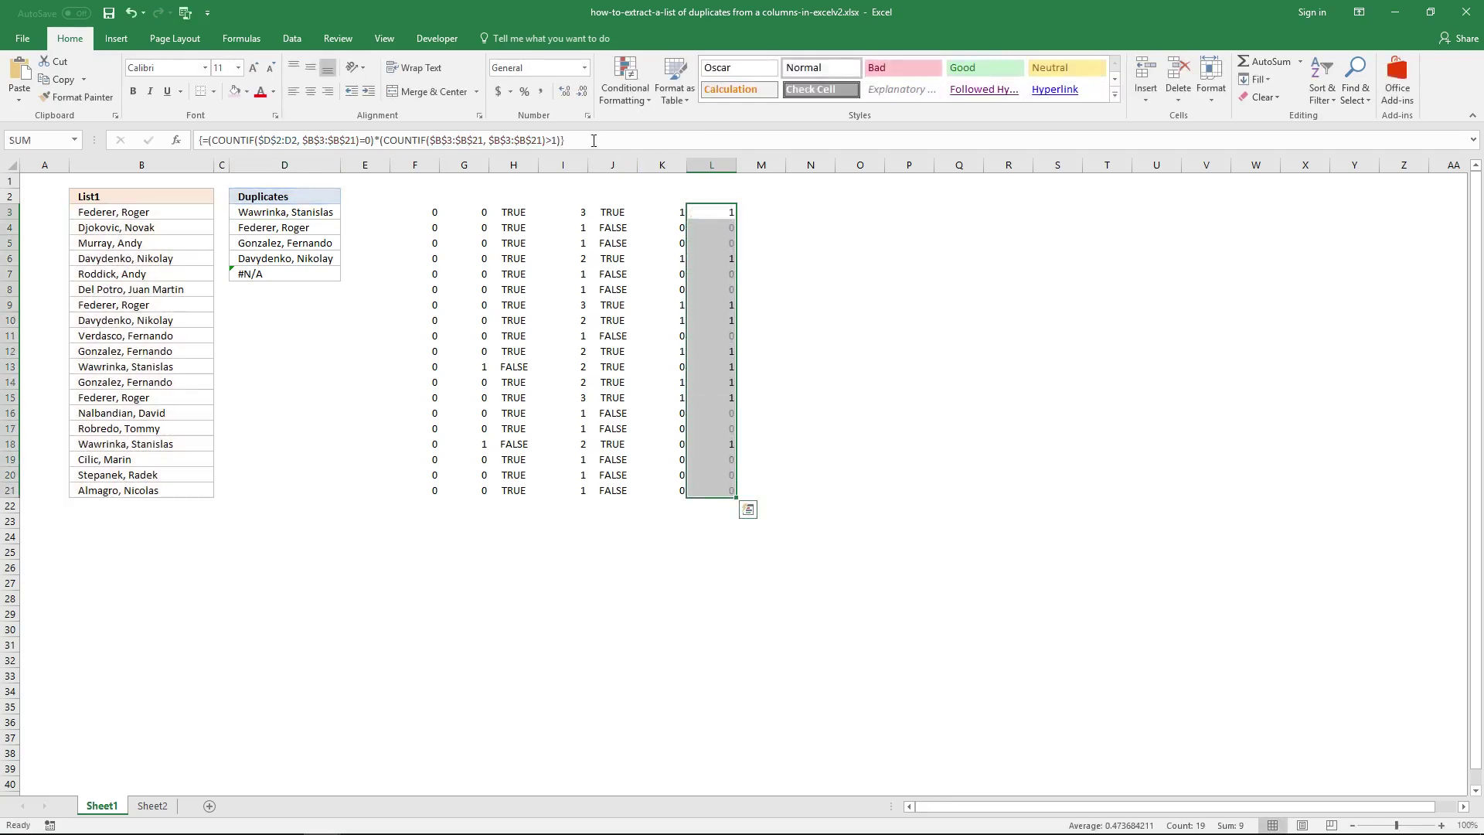
left_click(178, 367)
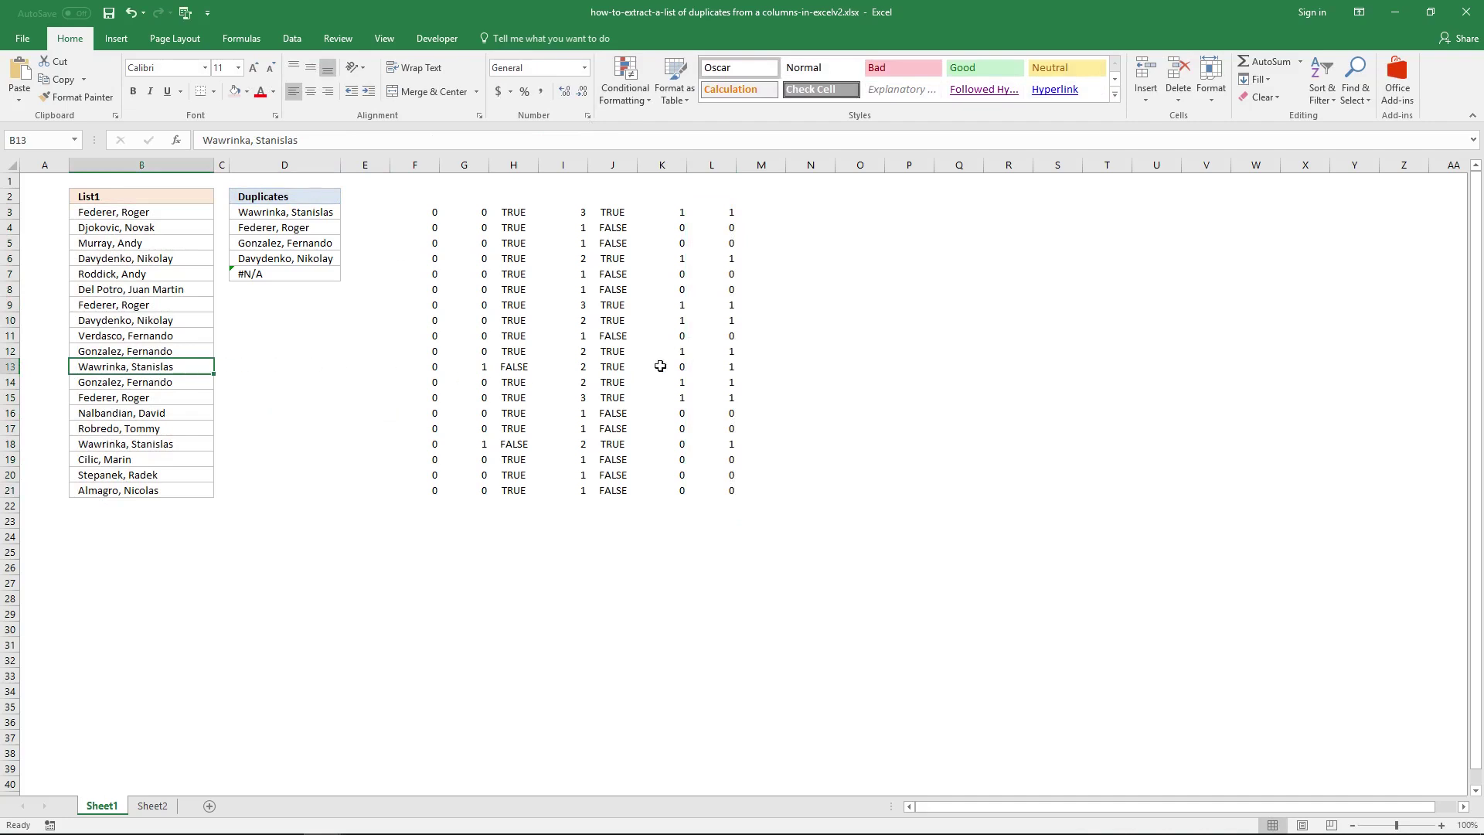
left_click(685, 366)
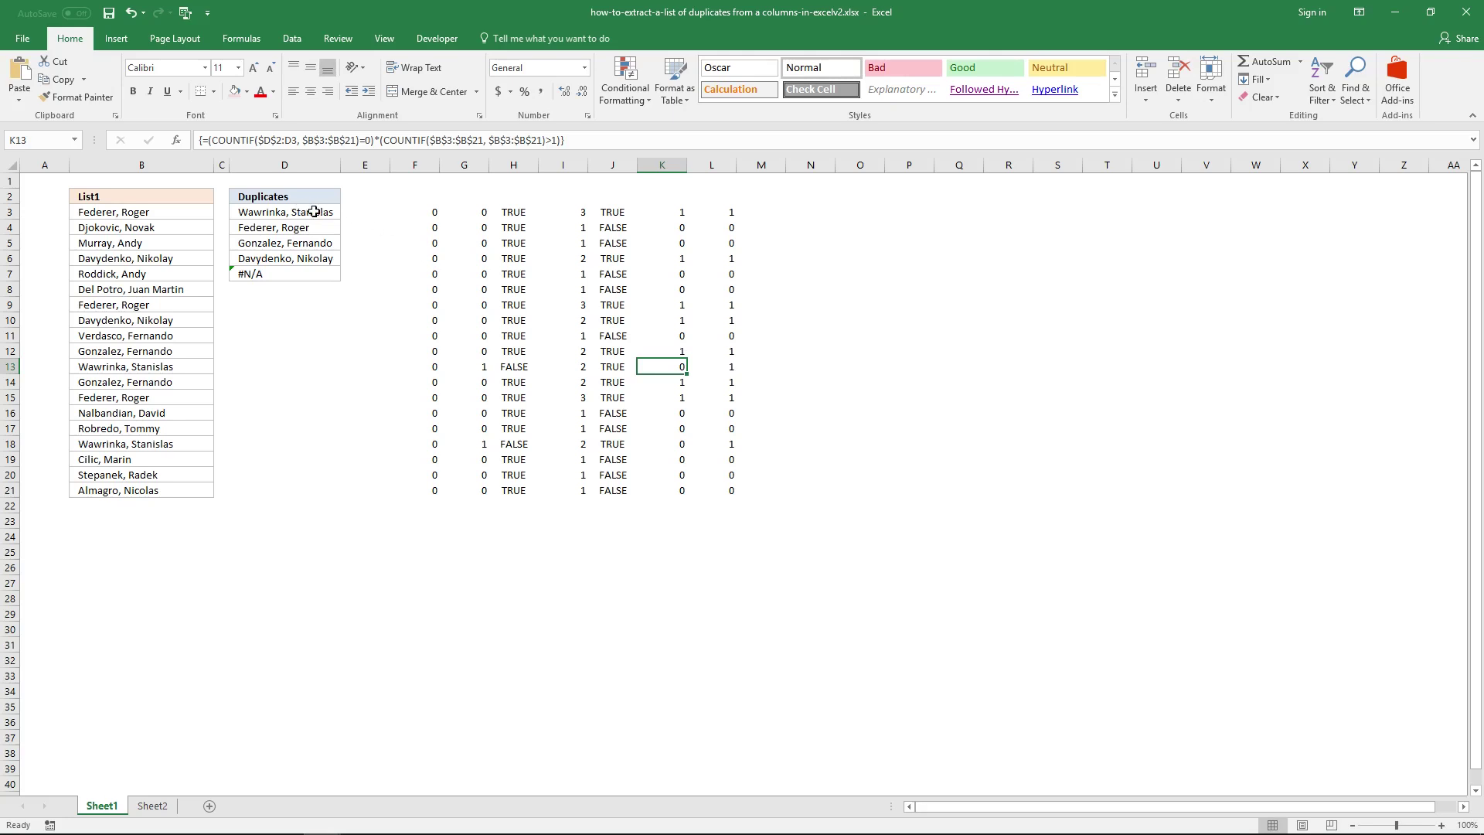
- Clear the L3:L21 results and return to the empty cell L3
left_click(718, 216)
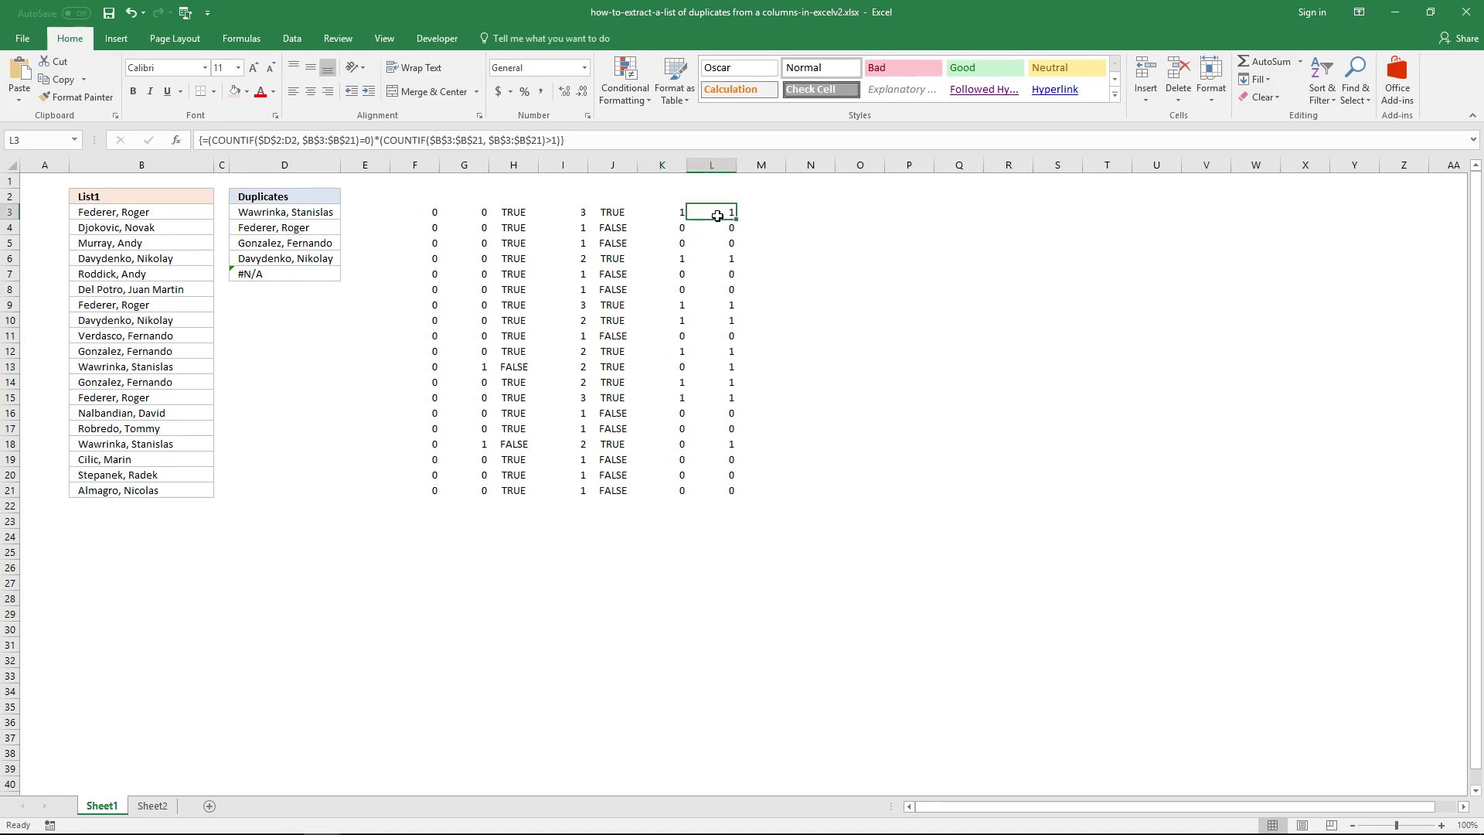
left_click(718, 492, "shift")
key("Delete")
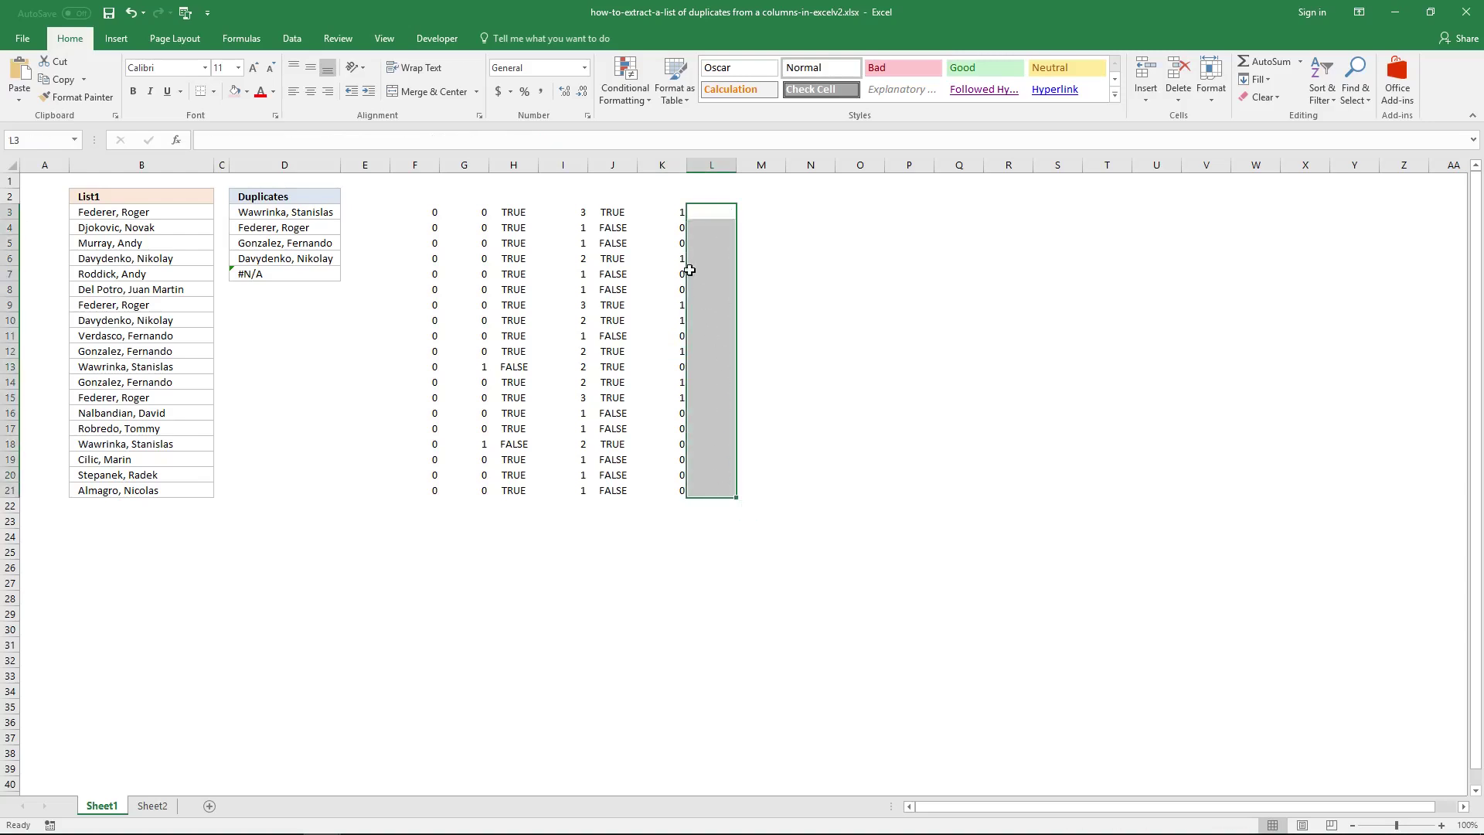
key("Left")
key("Right")
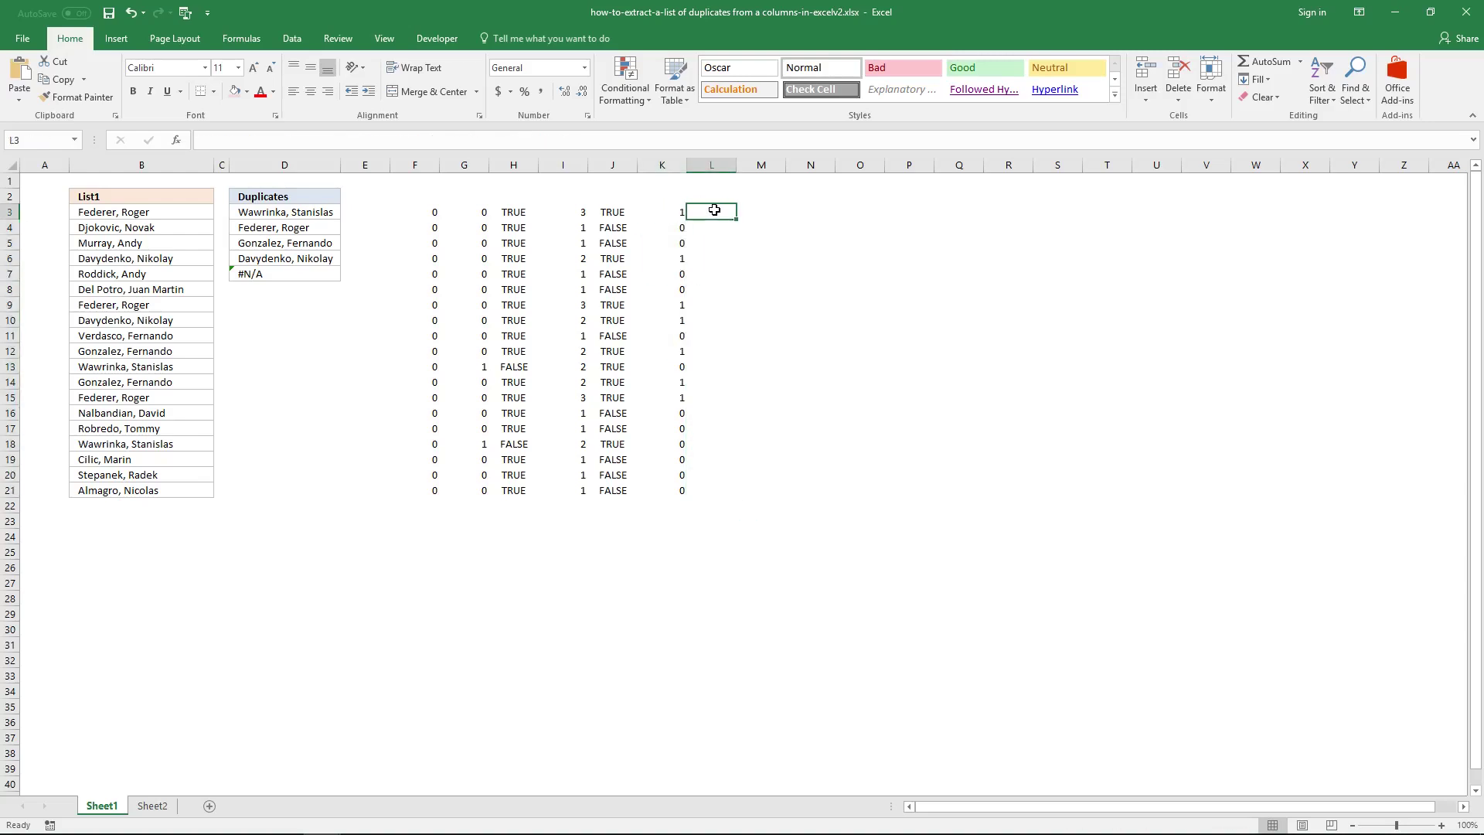
type("=")
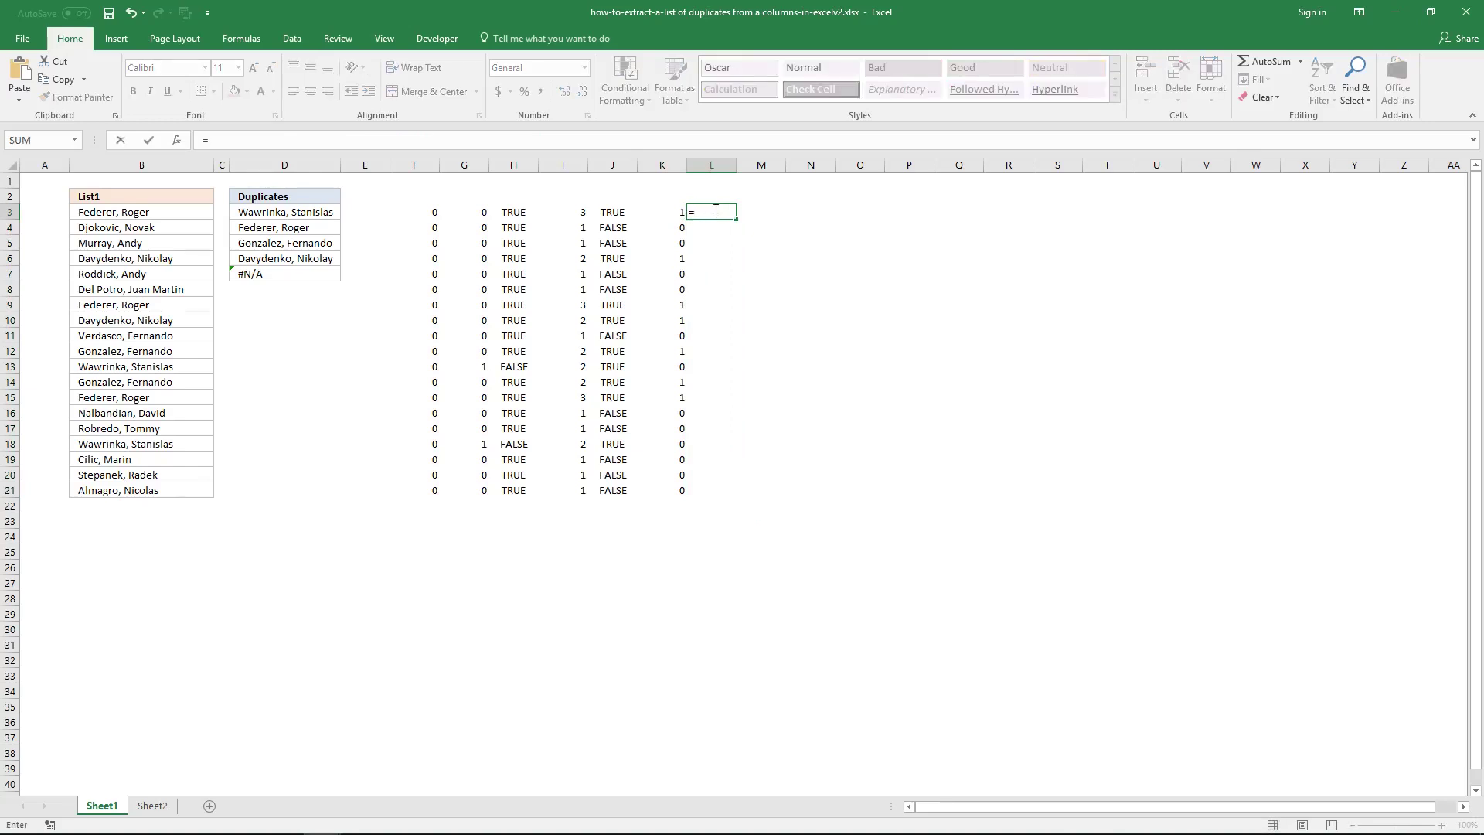
type("1")
key("Escape")
- Copy K3's complete array formula, leaving it unchanged
left_click(673, 211)
left_click(298, 139)
key("ctrl+a")
key("ctrl+c")
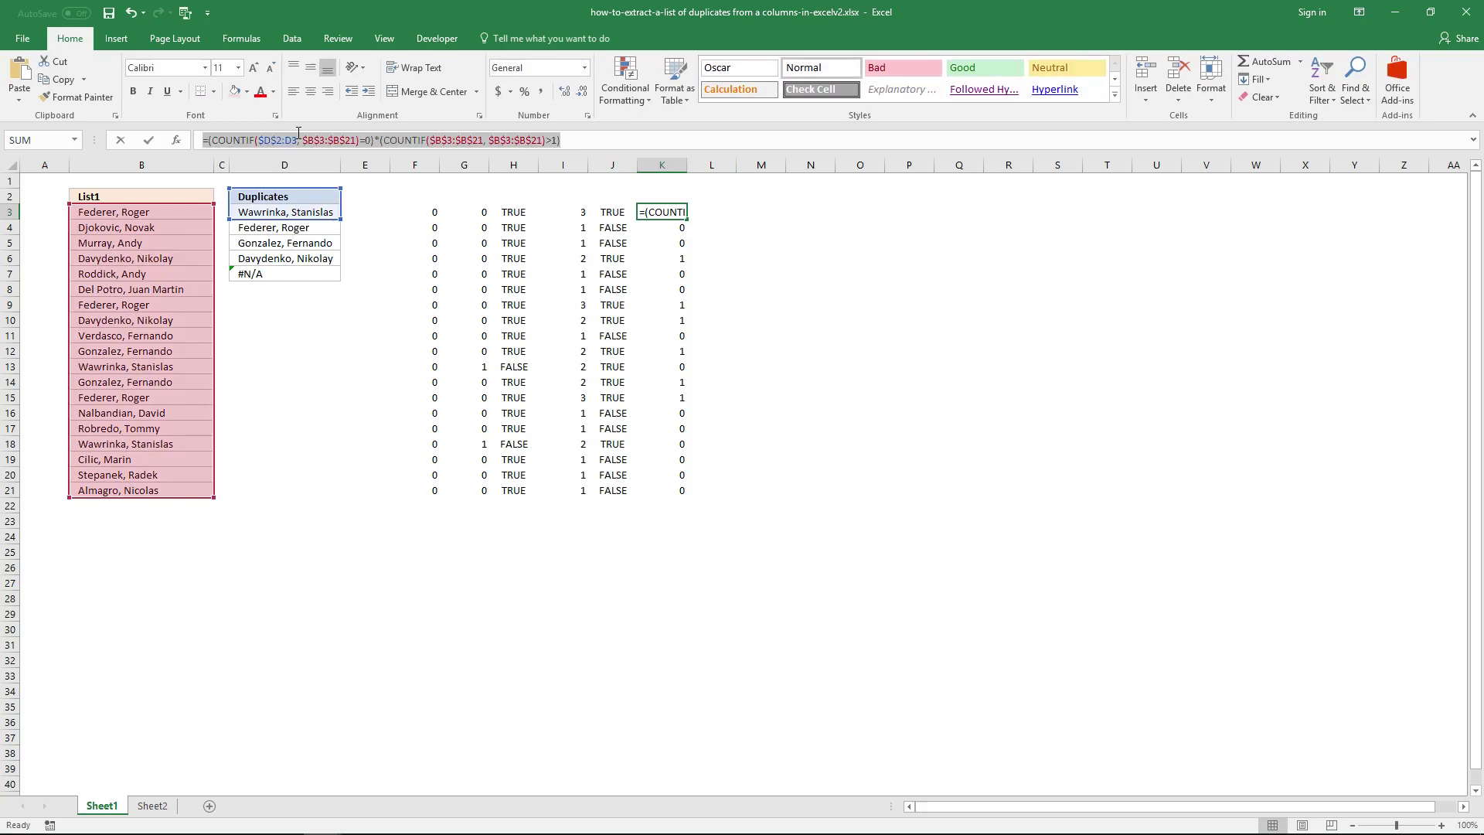
key("ctrl+shift+Return")
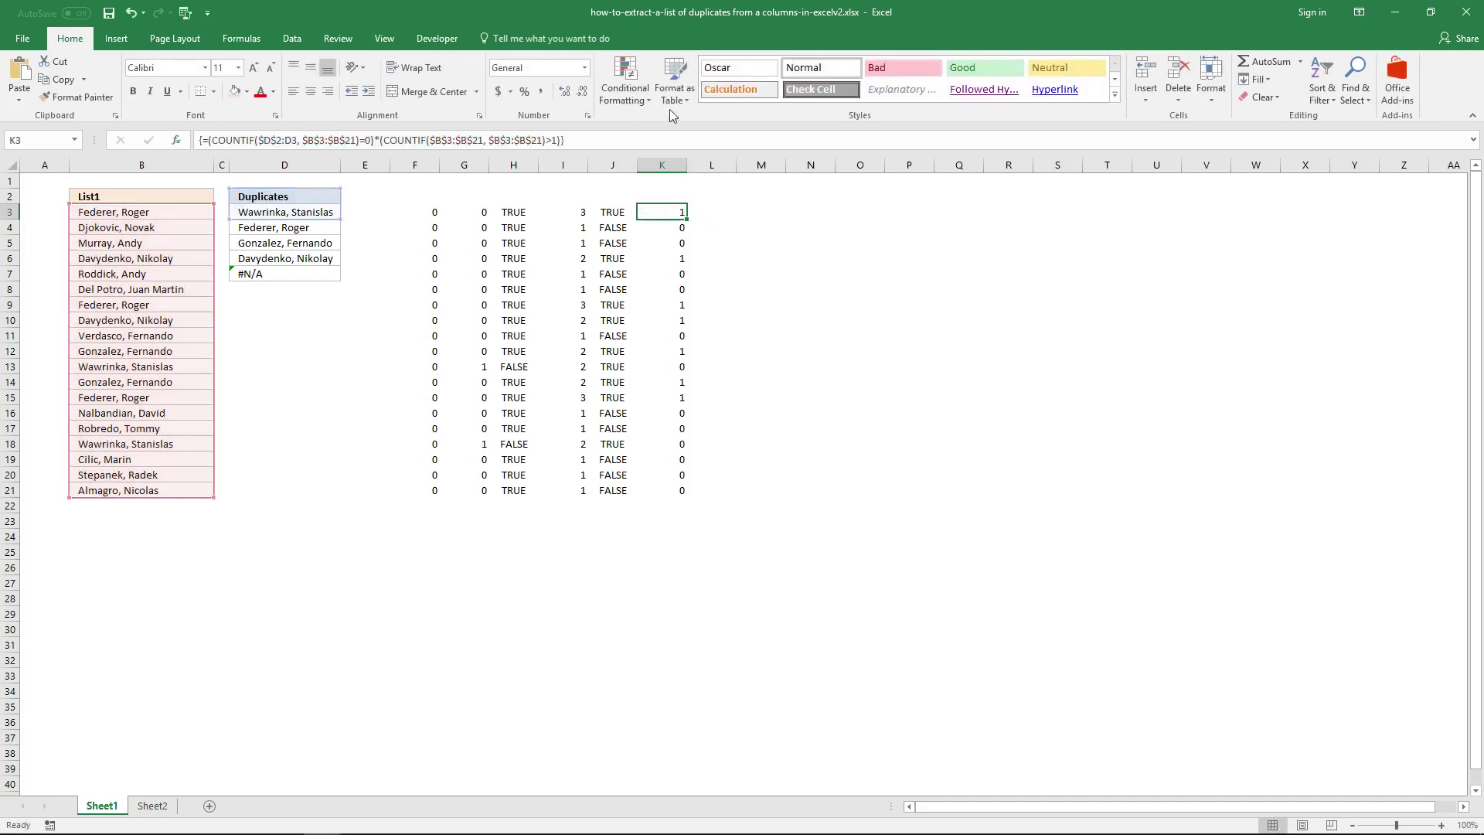
- Enter =1/ followed by K3's formula in L3 and accept Excel's typo correction
left_click(715, 214)
left_click(564, 142)
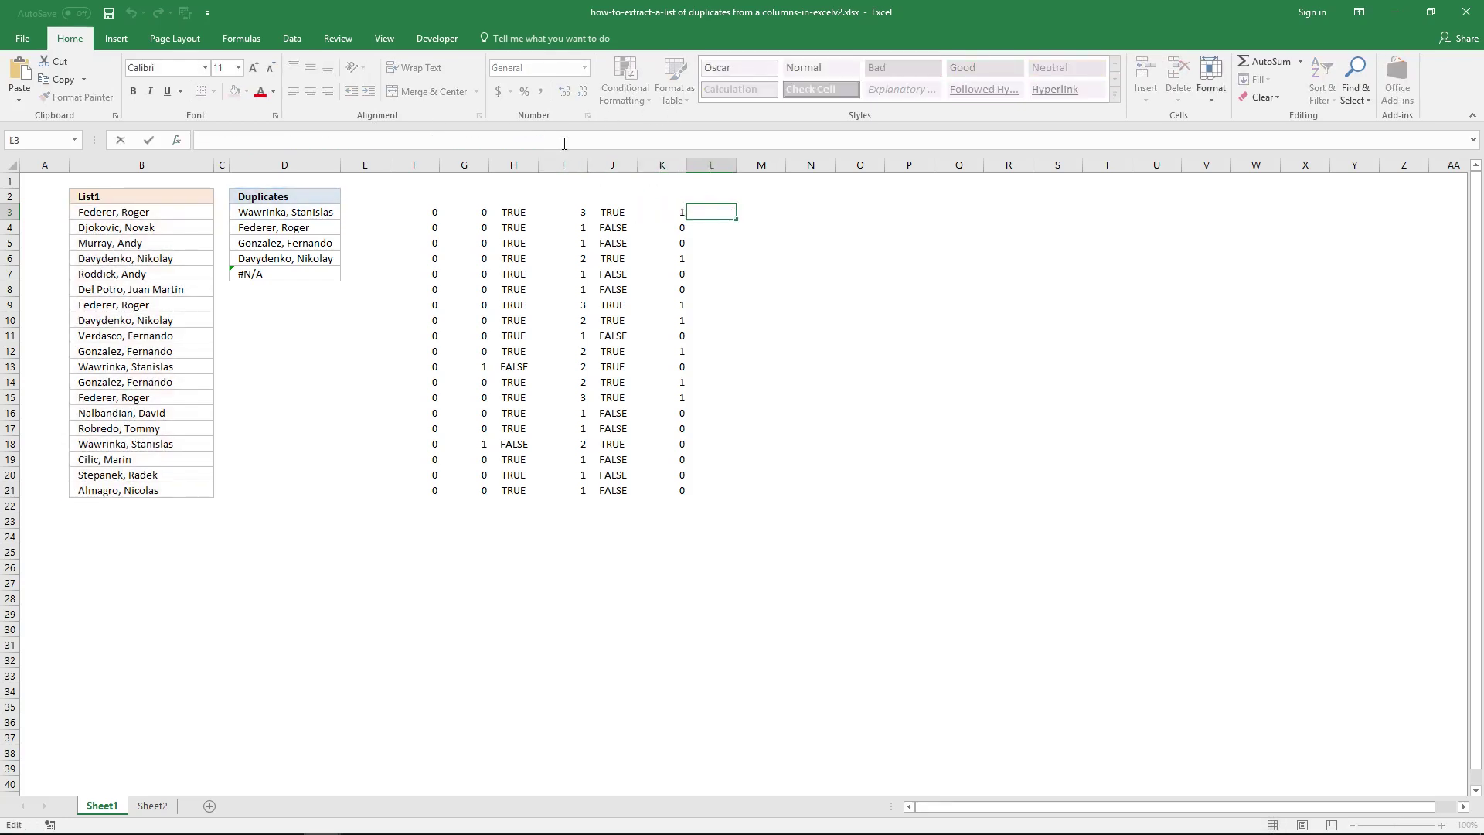
type("=1")
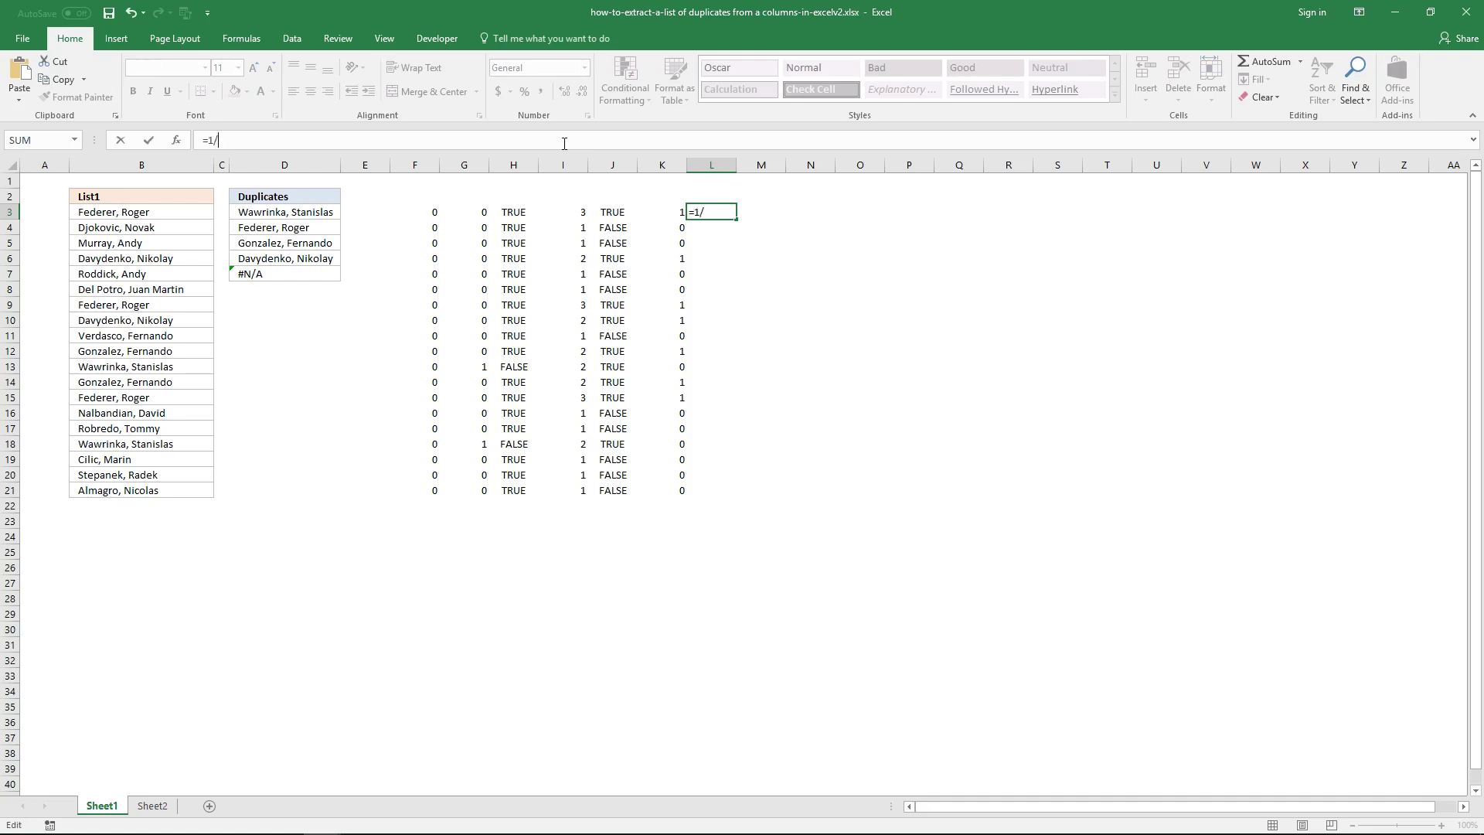
type("/")
key("ctrl+v")
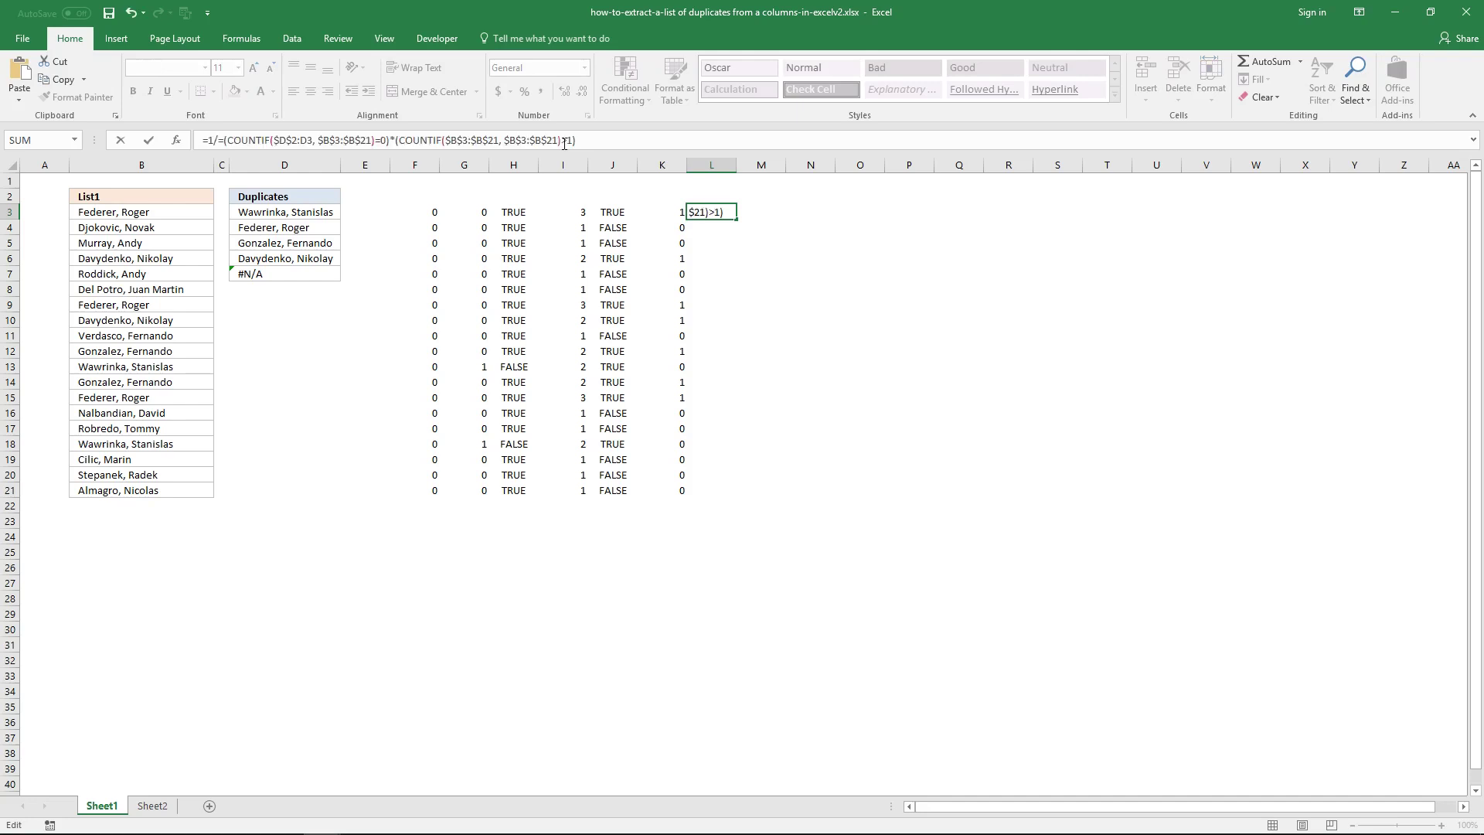
left_click(223, 140)
key("BackSpace")
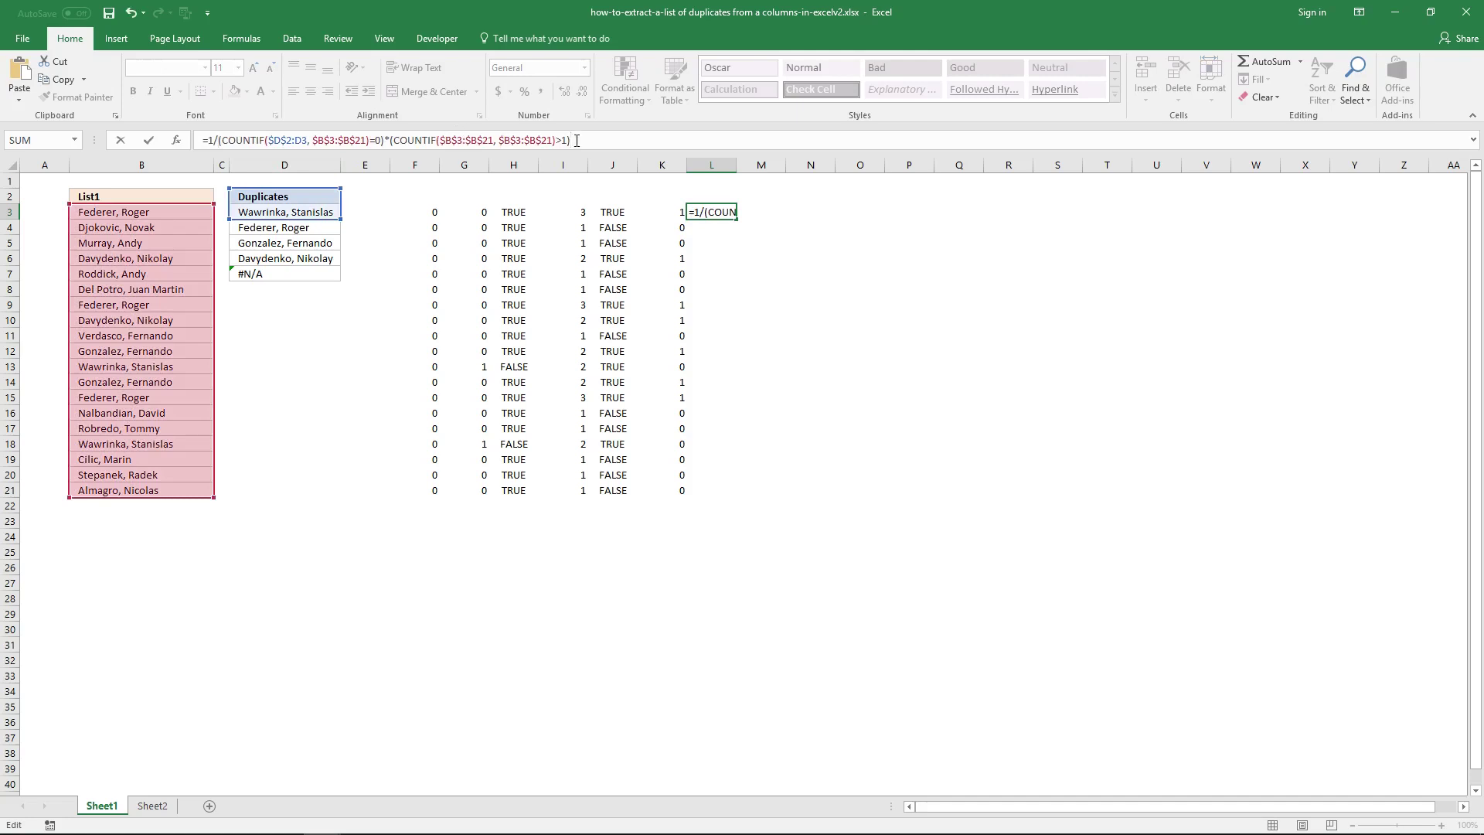
left_click(577, 139)
key("Return")
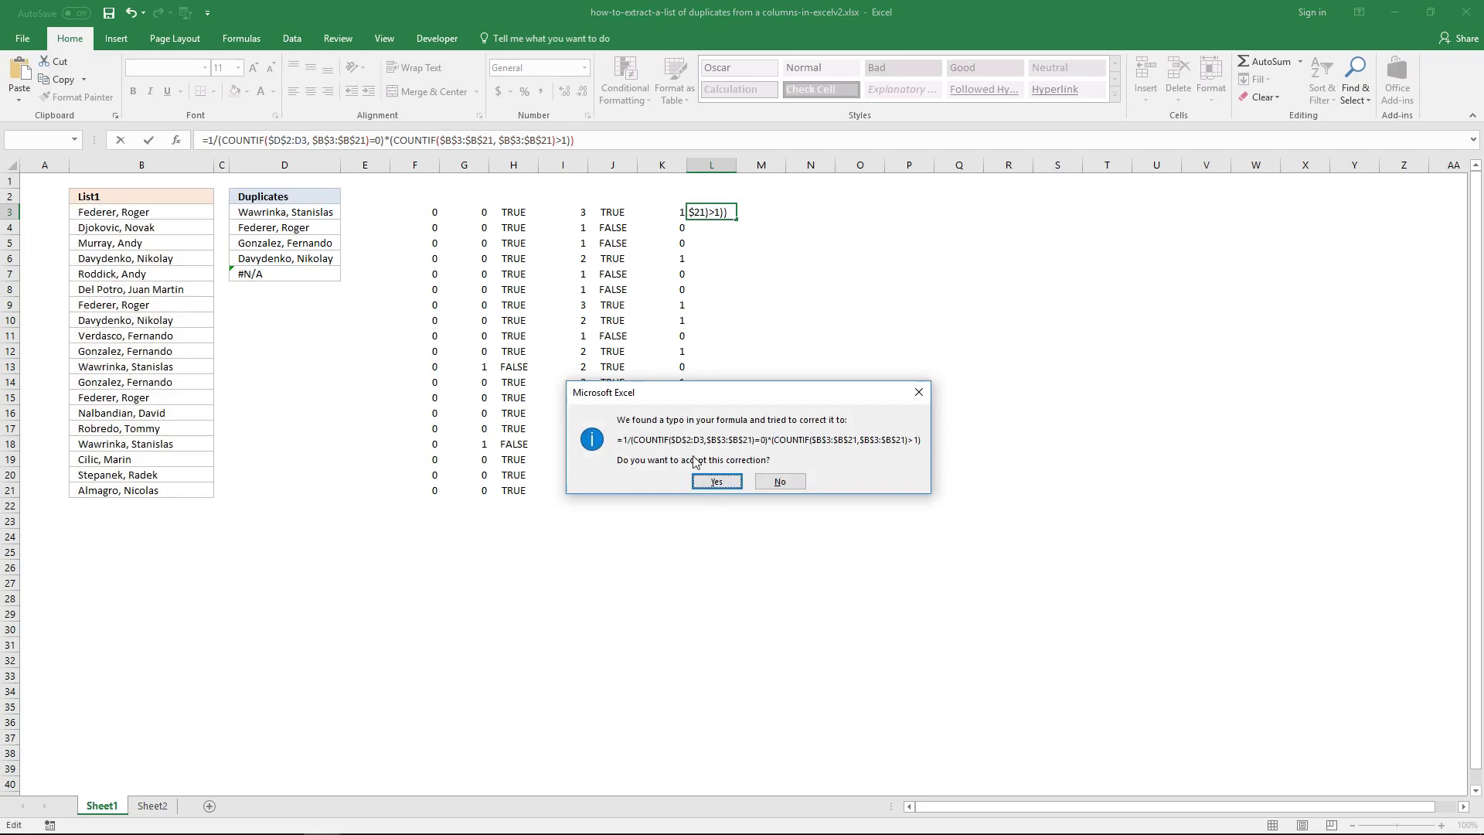
left_click(717, 481)
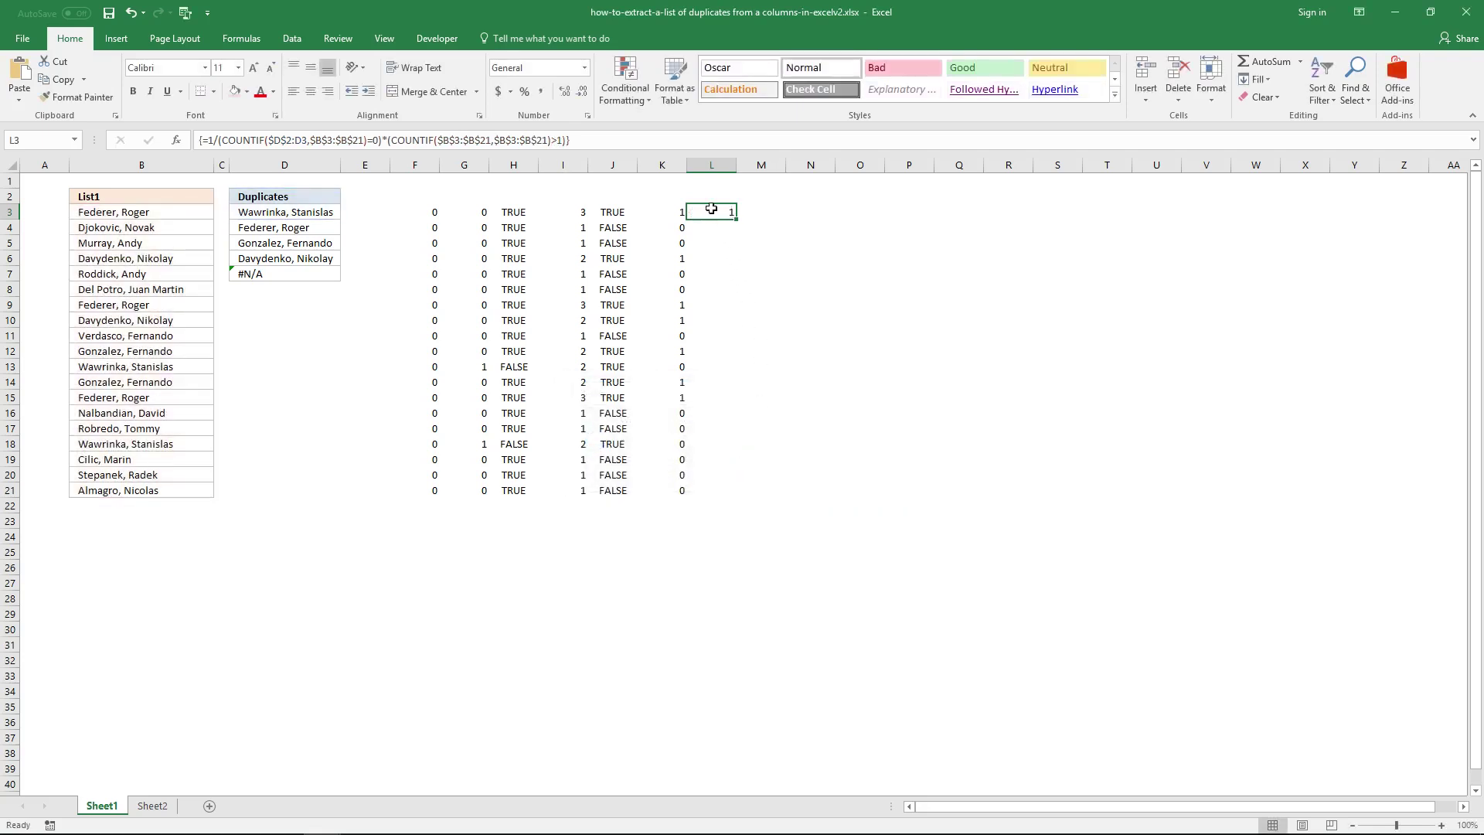
- Enter the 1/(two-COUNTIF product) formula as an array across L3:L21, fixing its parentheses
left_click_drag(712, 208, 710, 491)
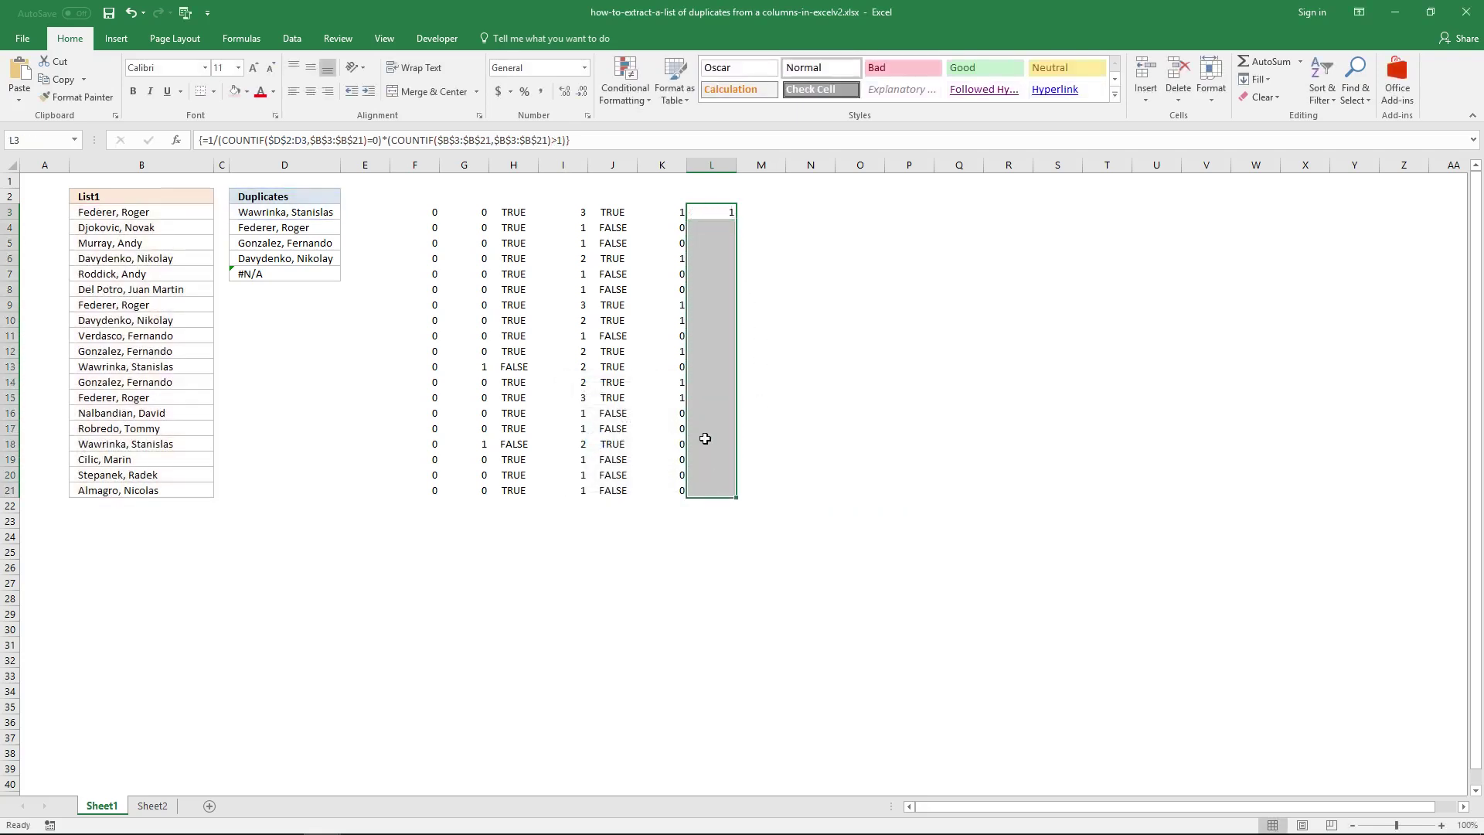
left_click(600, 144)
key("ctrl+shift+Return")
left_click(231, 150)
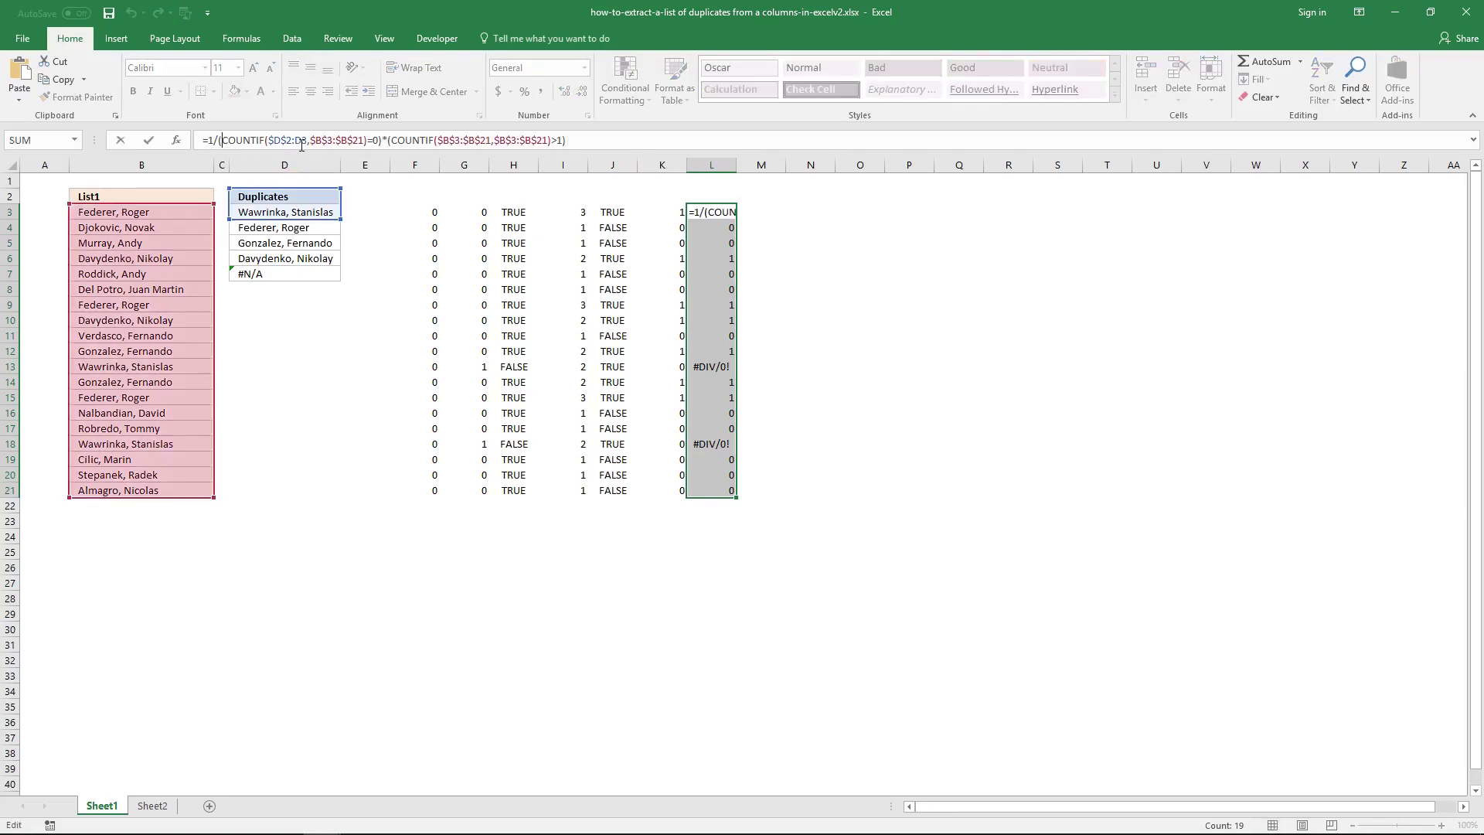
type("(")
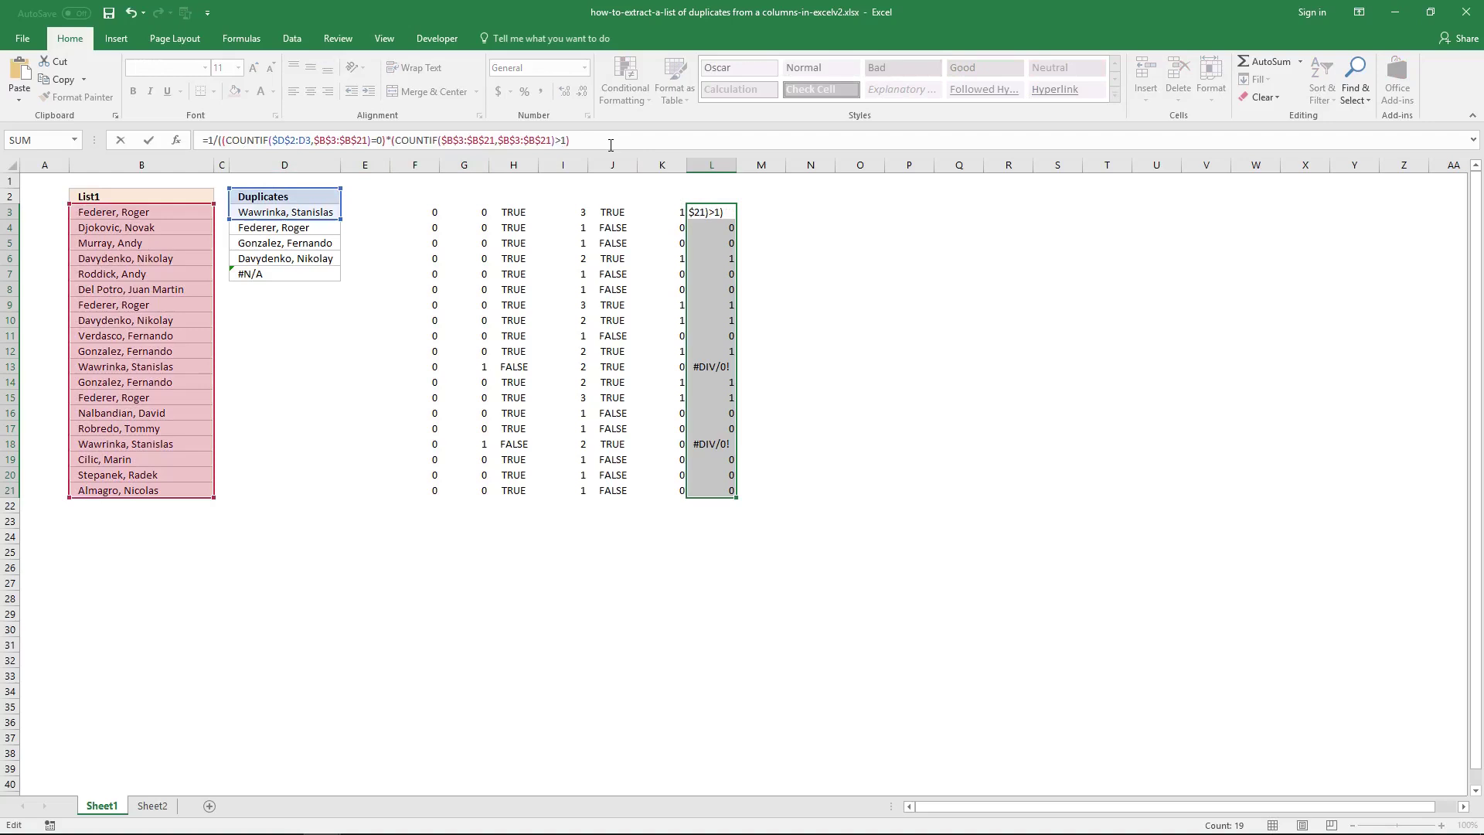
type(")")
key("ctrl+shift+Return")
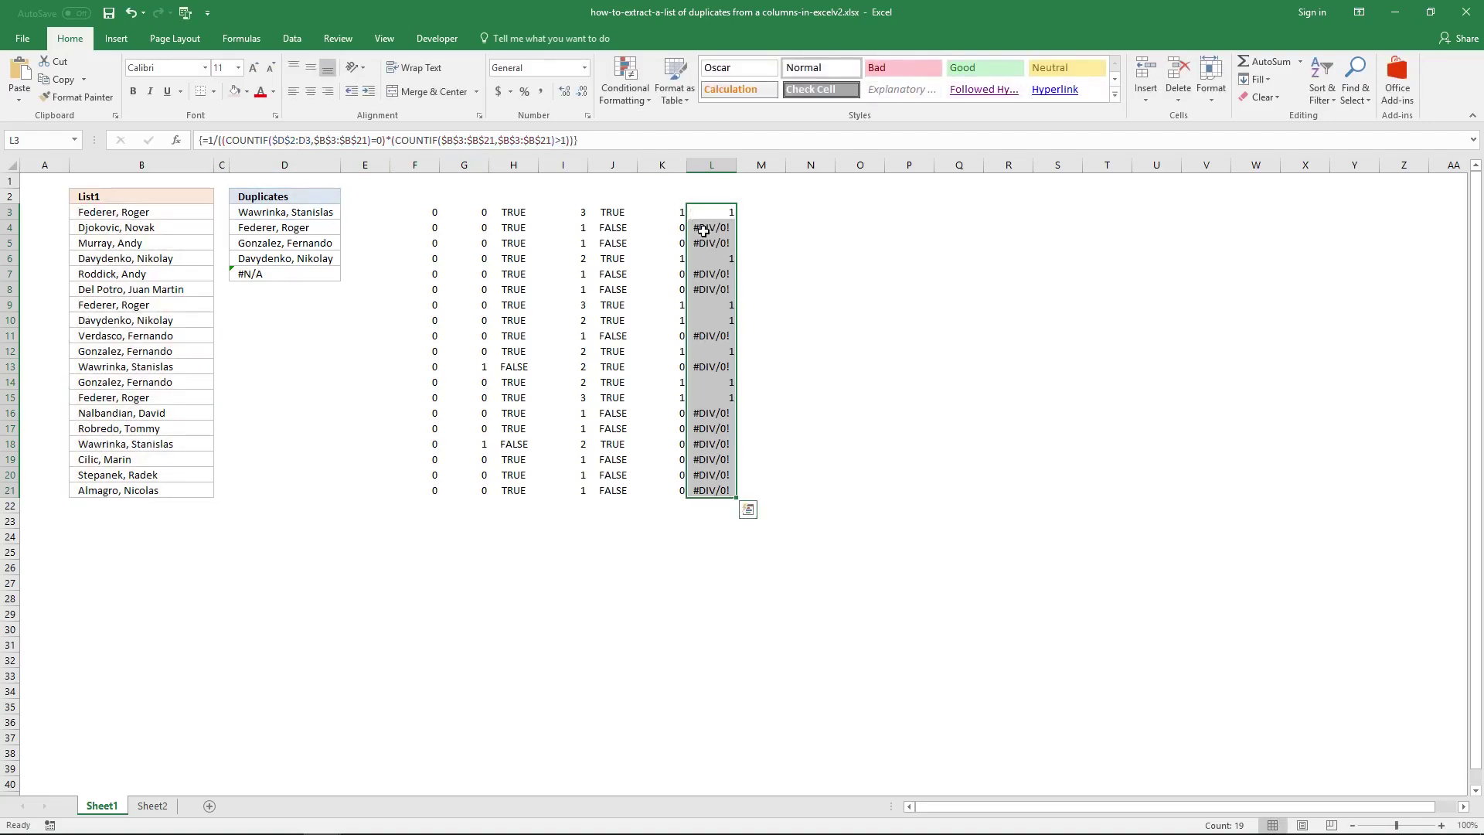
- Compare the K4, L4, K3 and L3 formulas and results
left_click(666, 231)
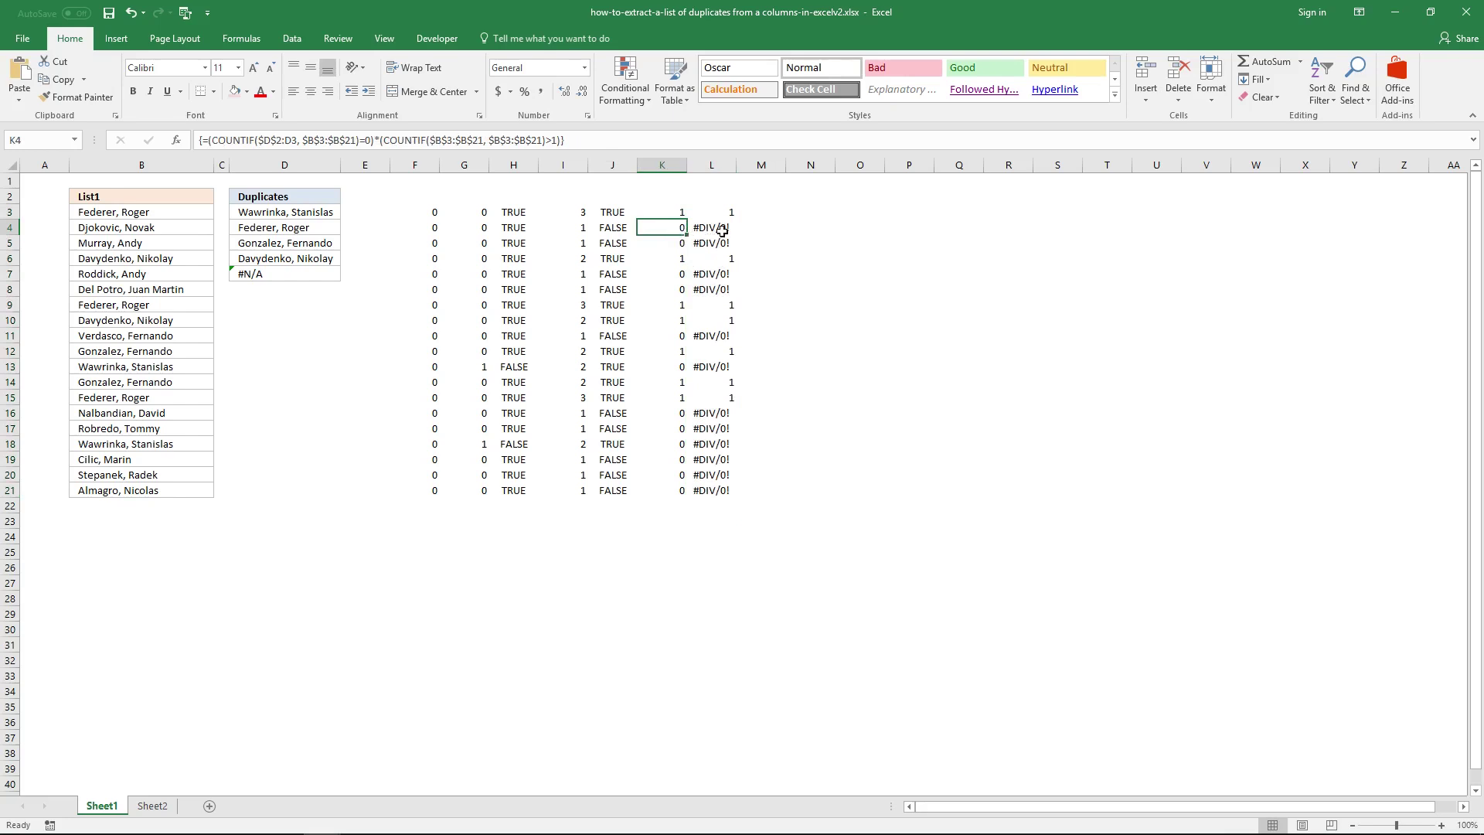
left_click(723, 229)
left_click(677, 216)
left_click(723, 217)
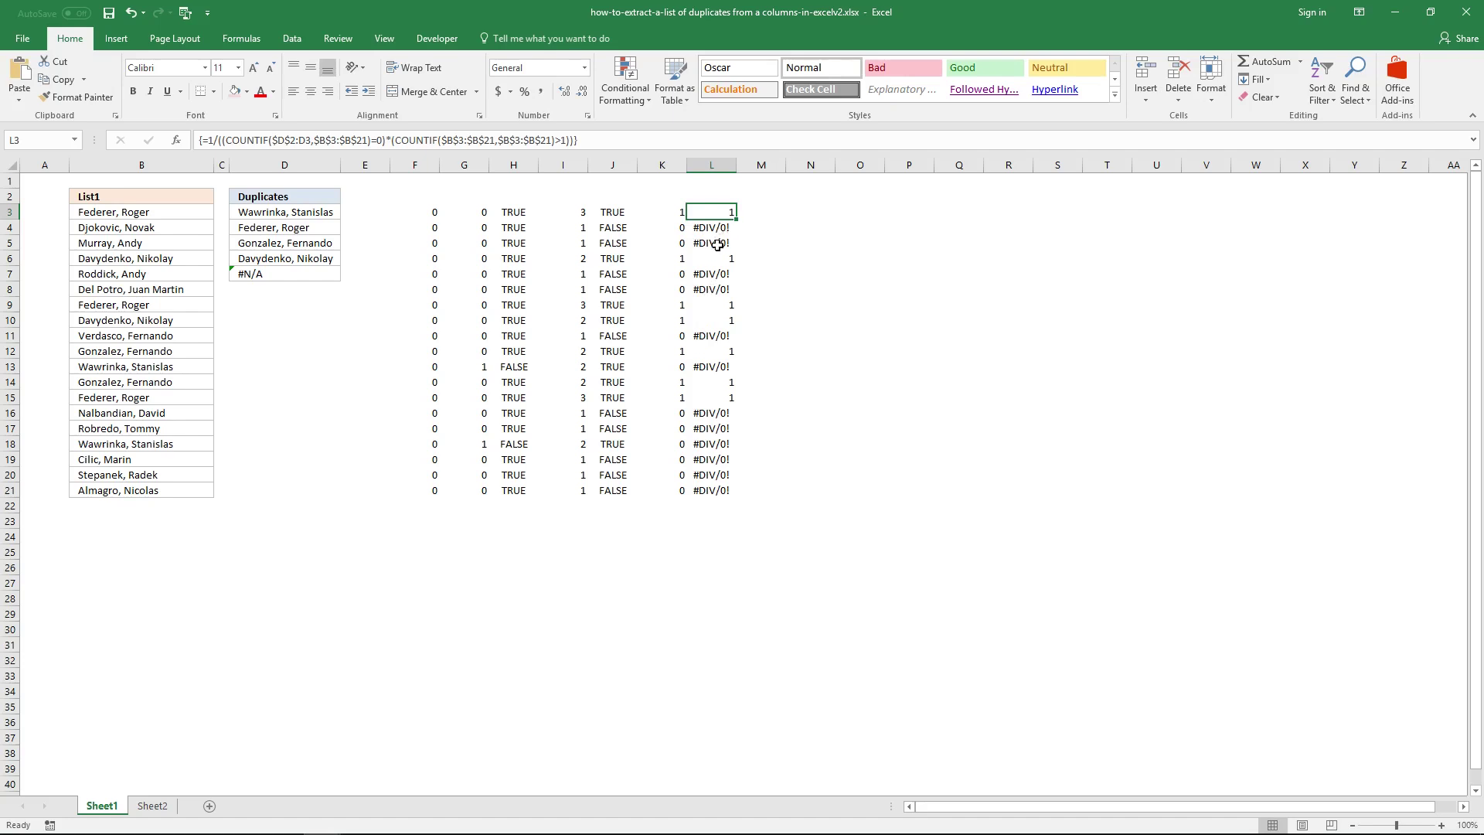
- Start M3 with =LOOKUP(2, as text, after checking D3's original formula
left_click(303, 212)
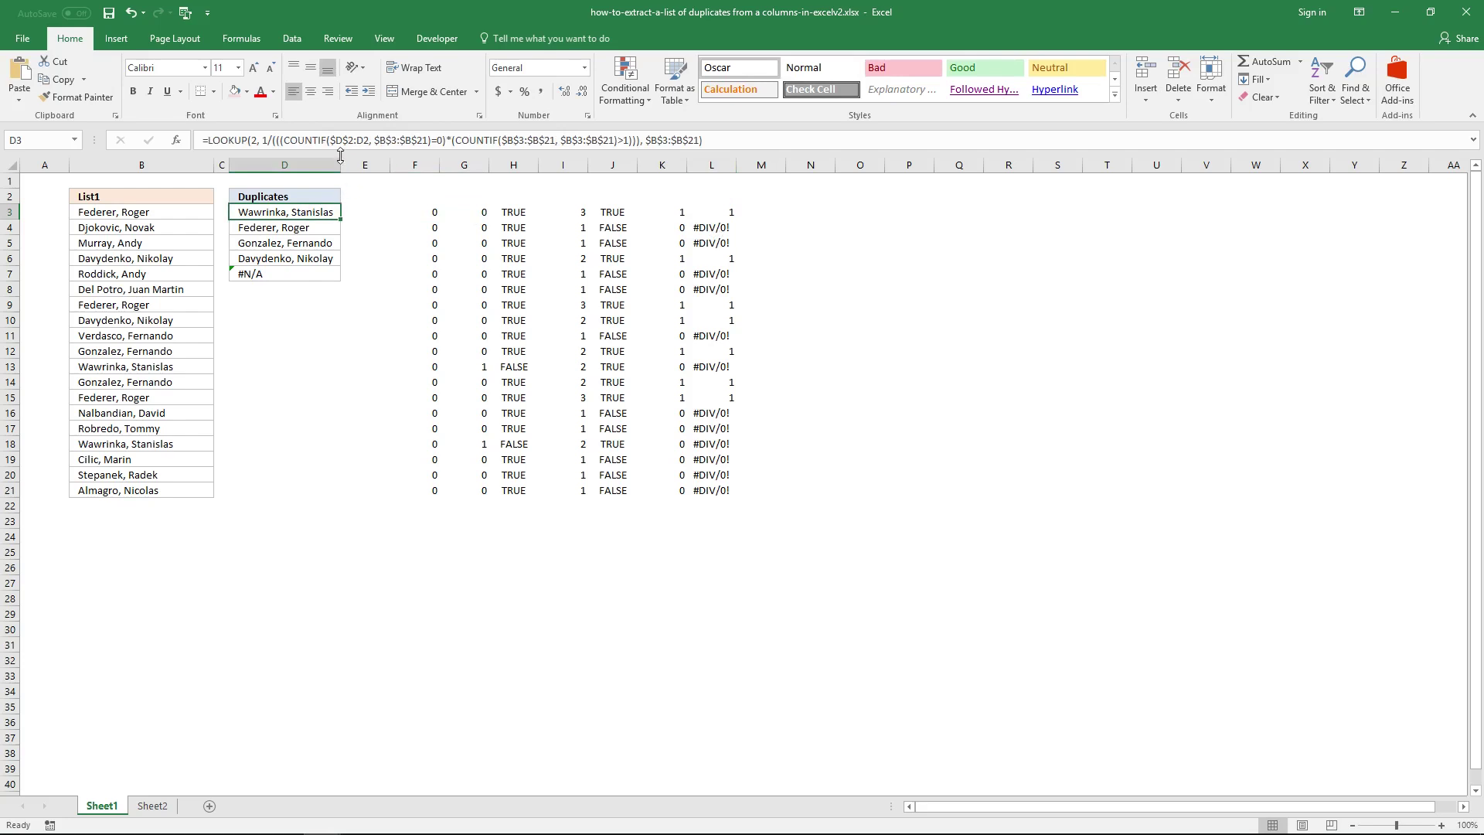
left_click(759, 215)
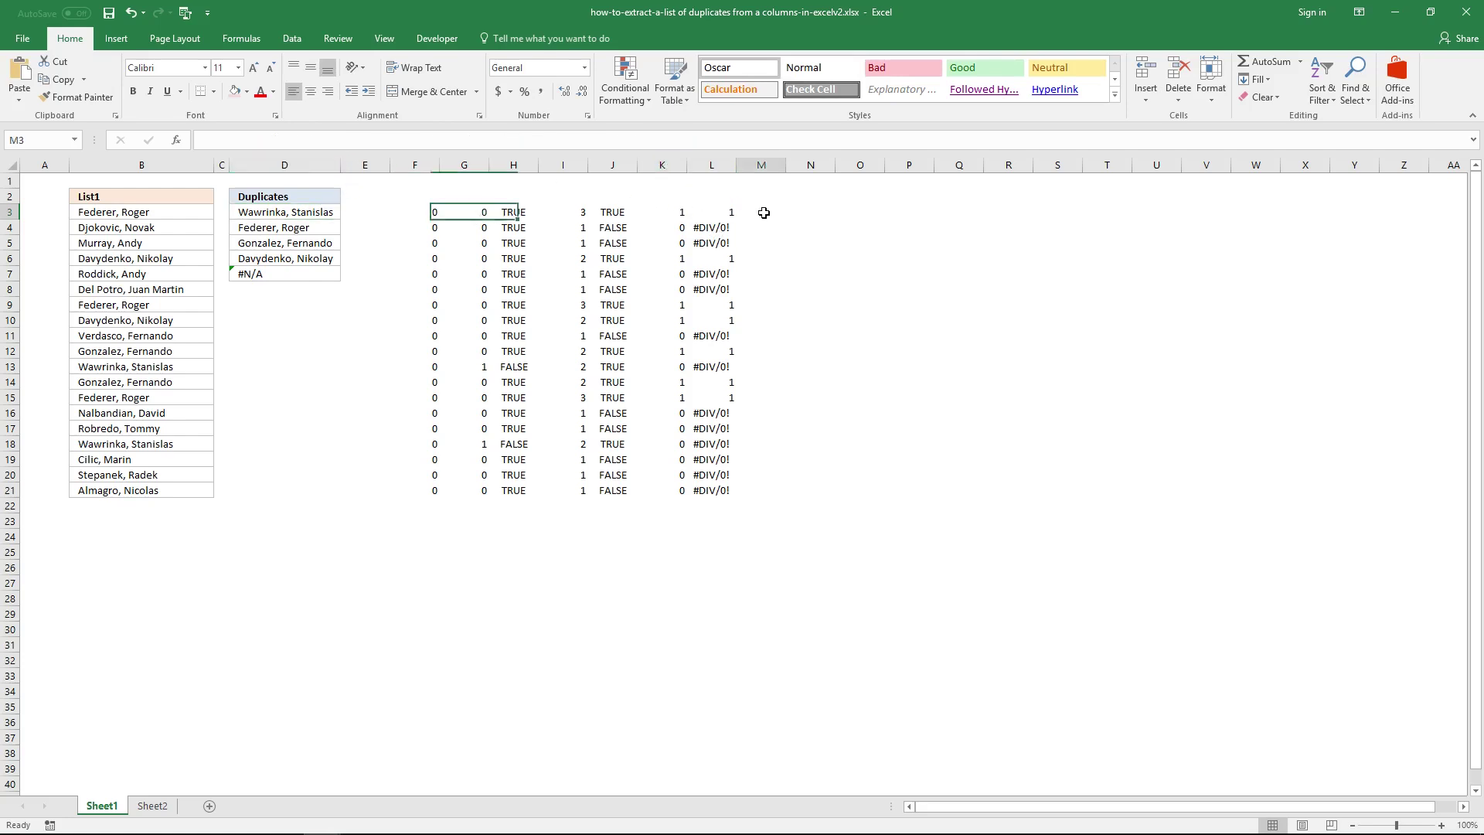
type("=LOOKUP")
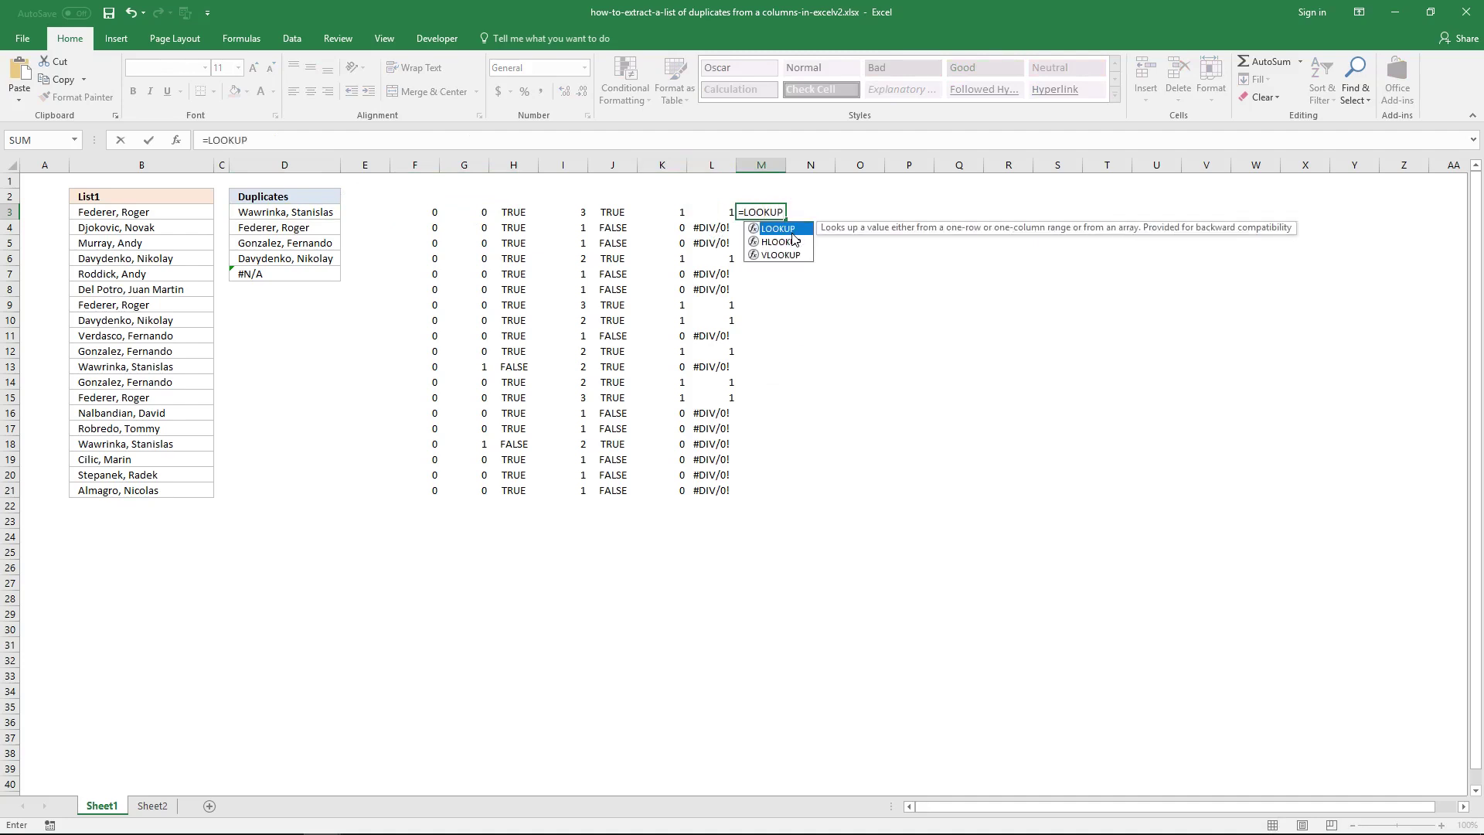
type("(")
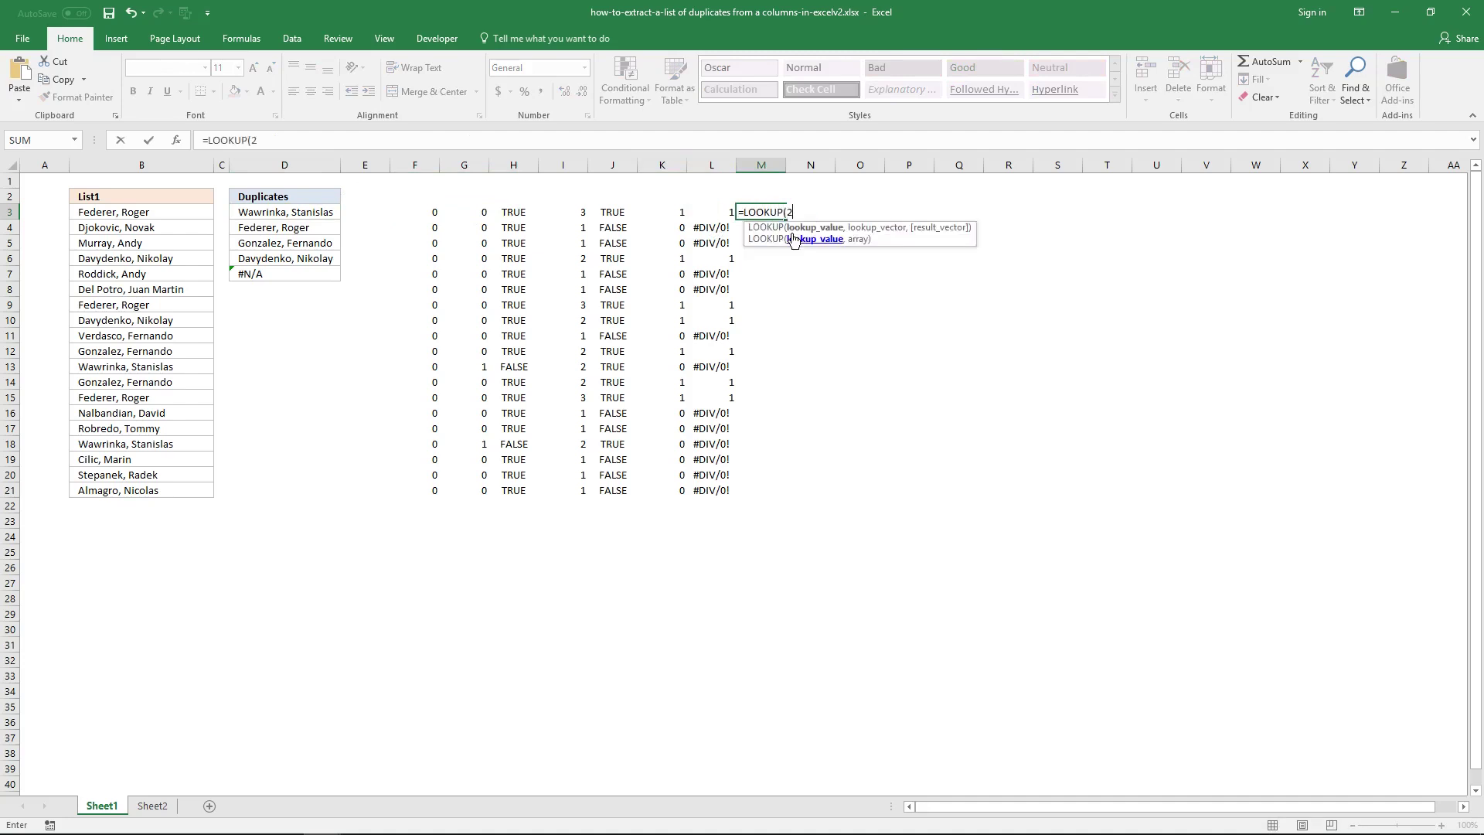
type("2,")
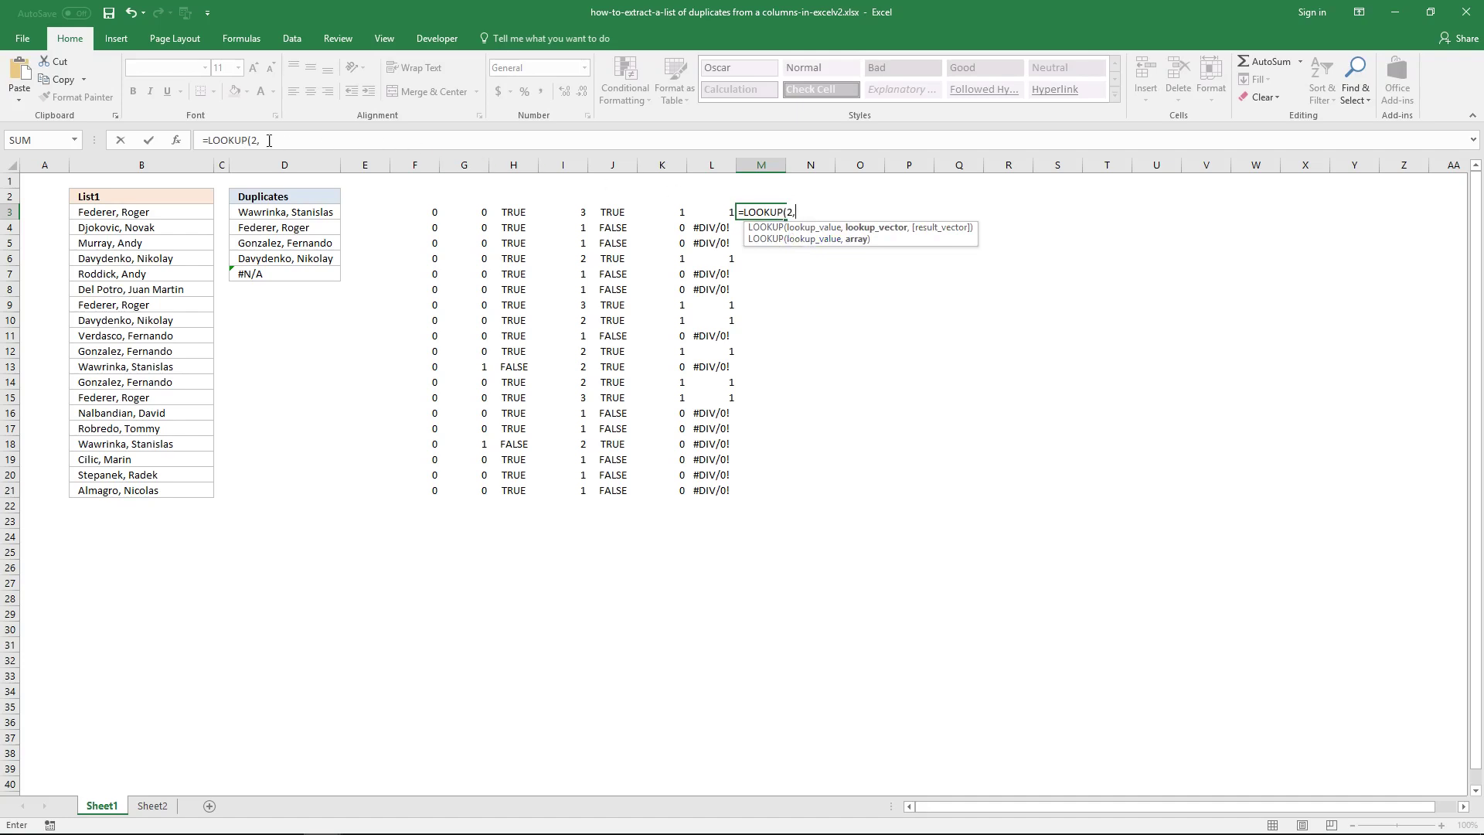
left_click(202, 141)
type("'")
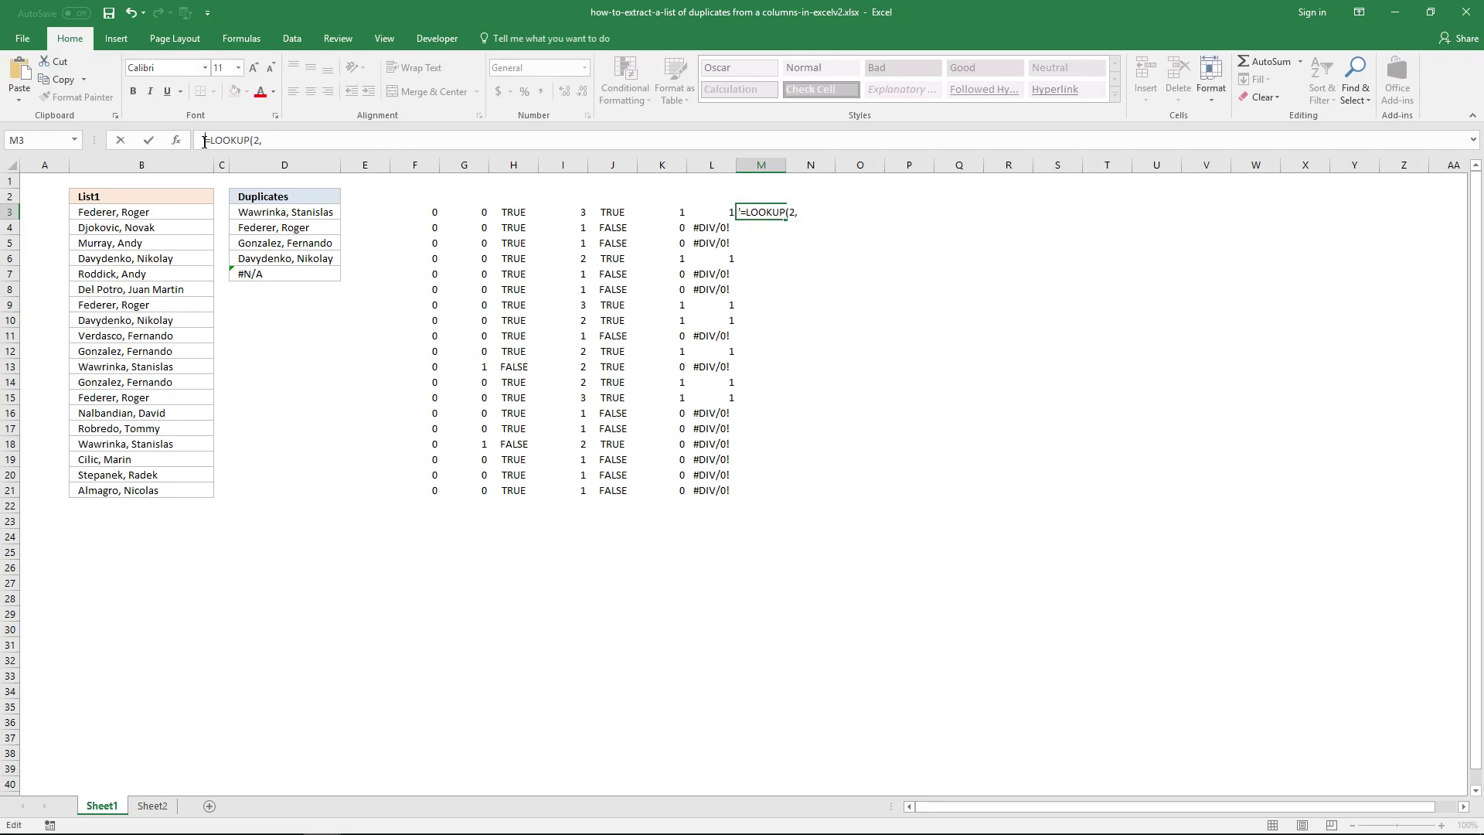
left_click(711, 213)
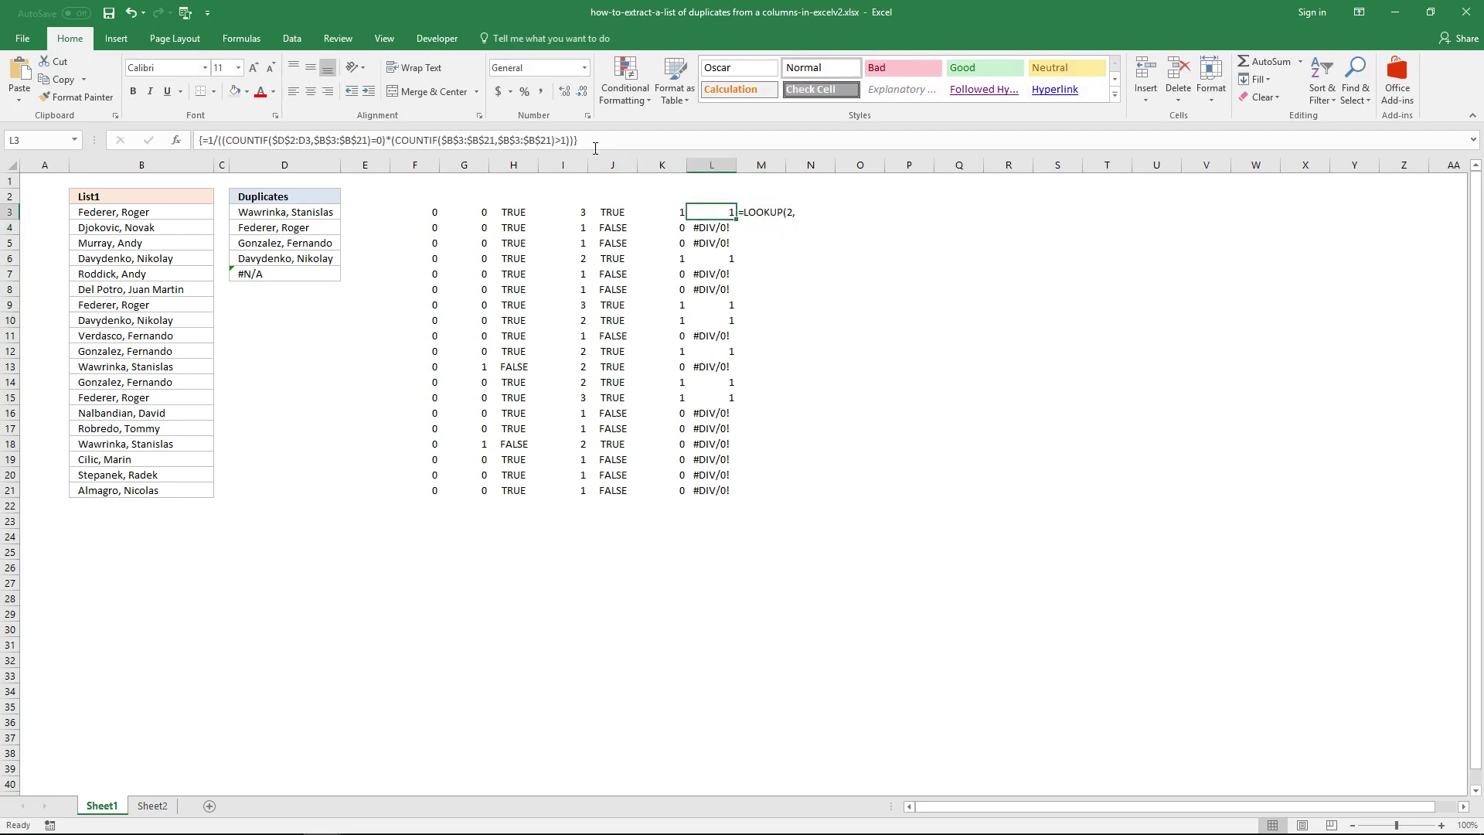
- Copy L3's 1/(COUNTIF…) expression into M3 and remove the apostrophe so the formula is live
left_click_drag(575, 139, 211, 138)
key("ctrl+c")
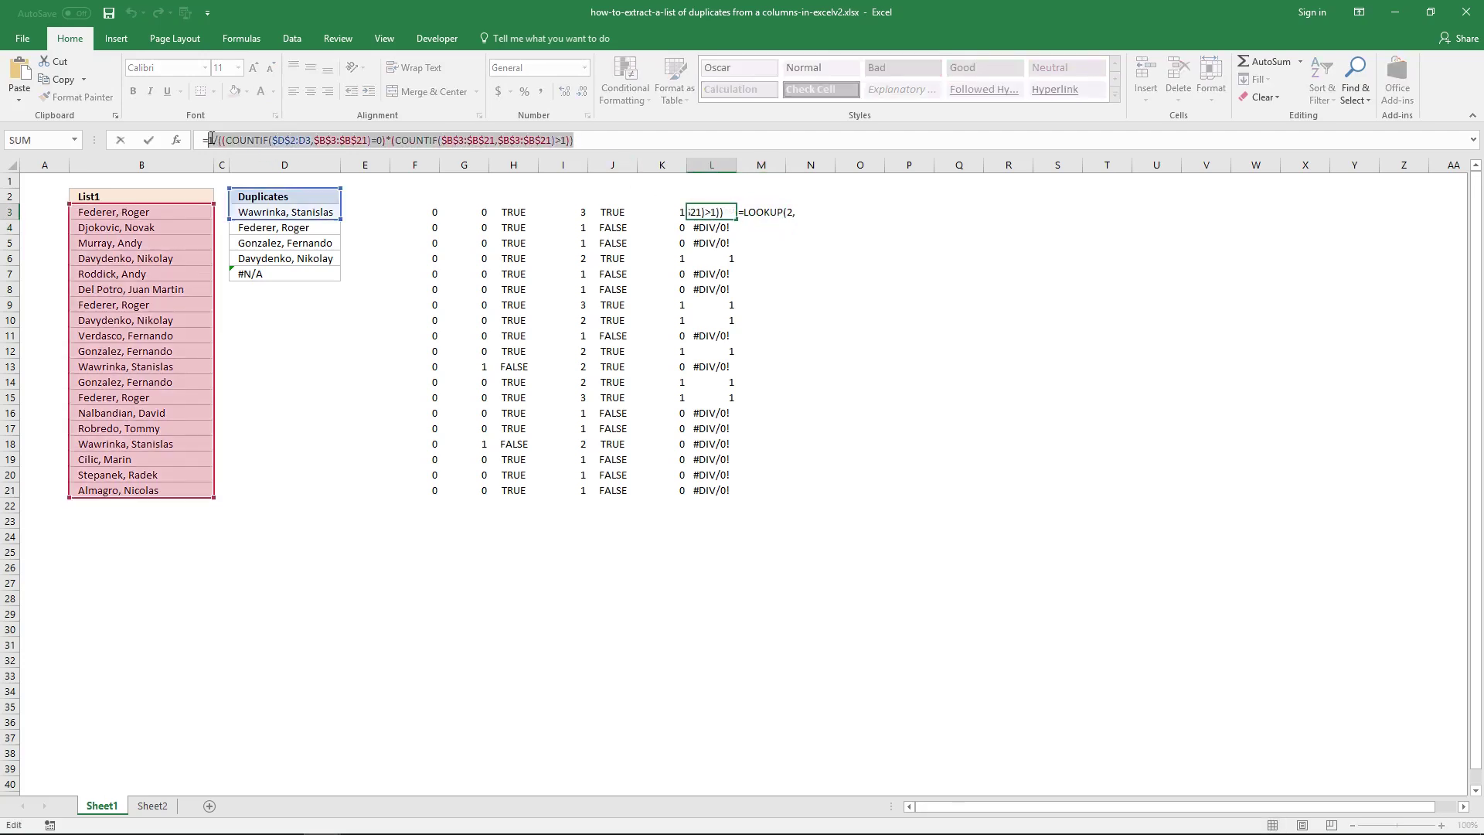
key("Escape")
left_click(762, 213)
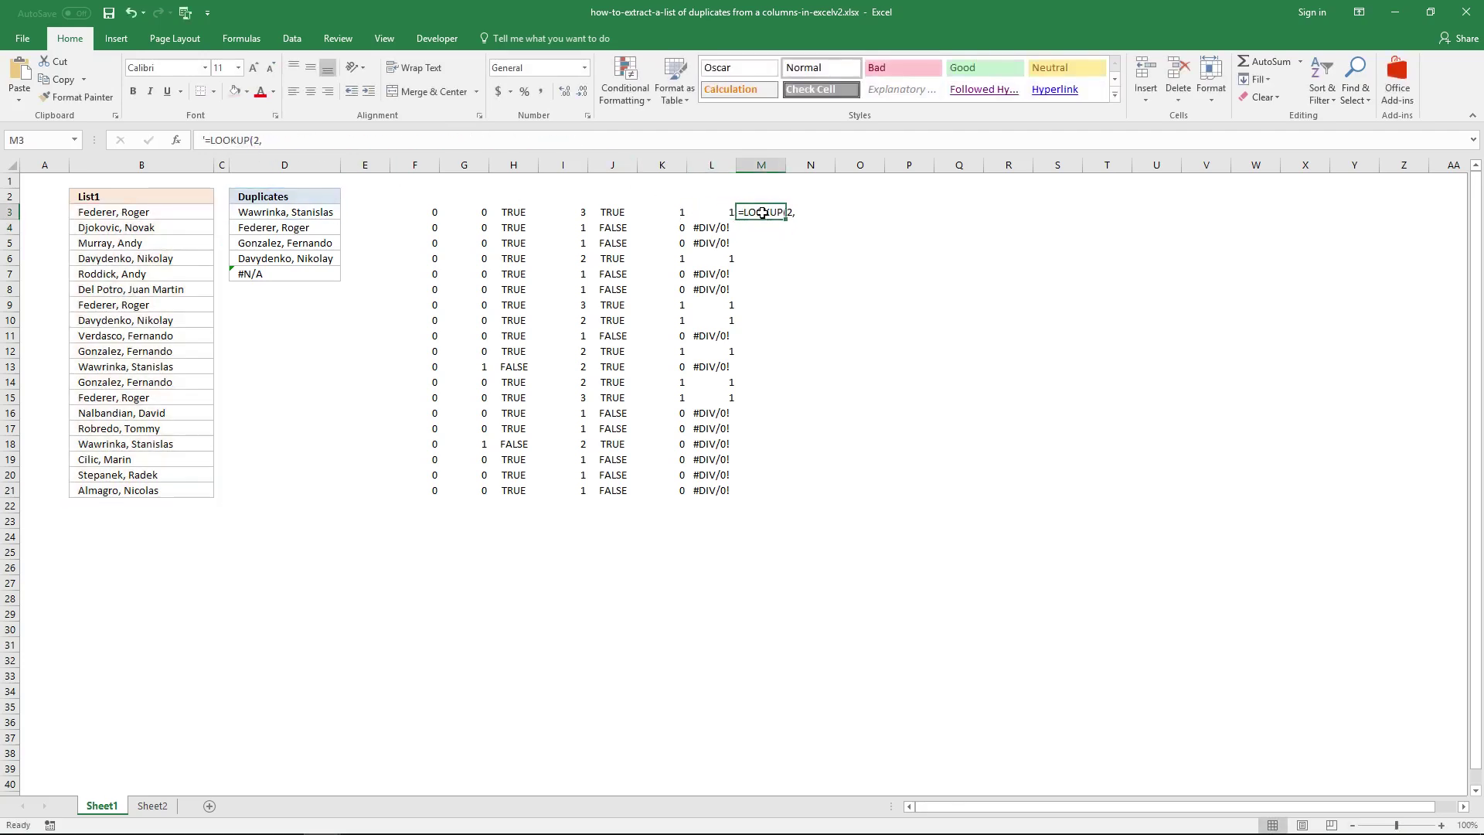
left_click(524, 145)
key("ctrl+v")
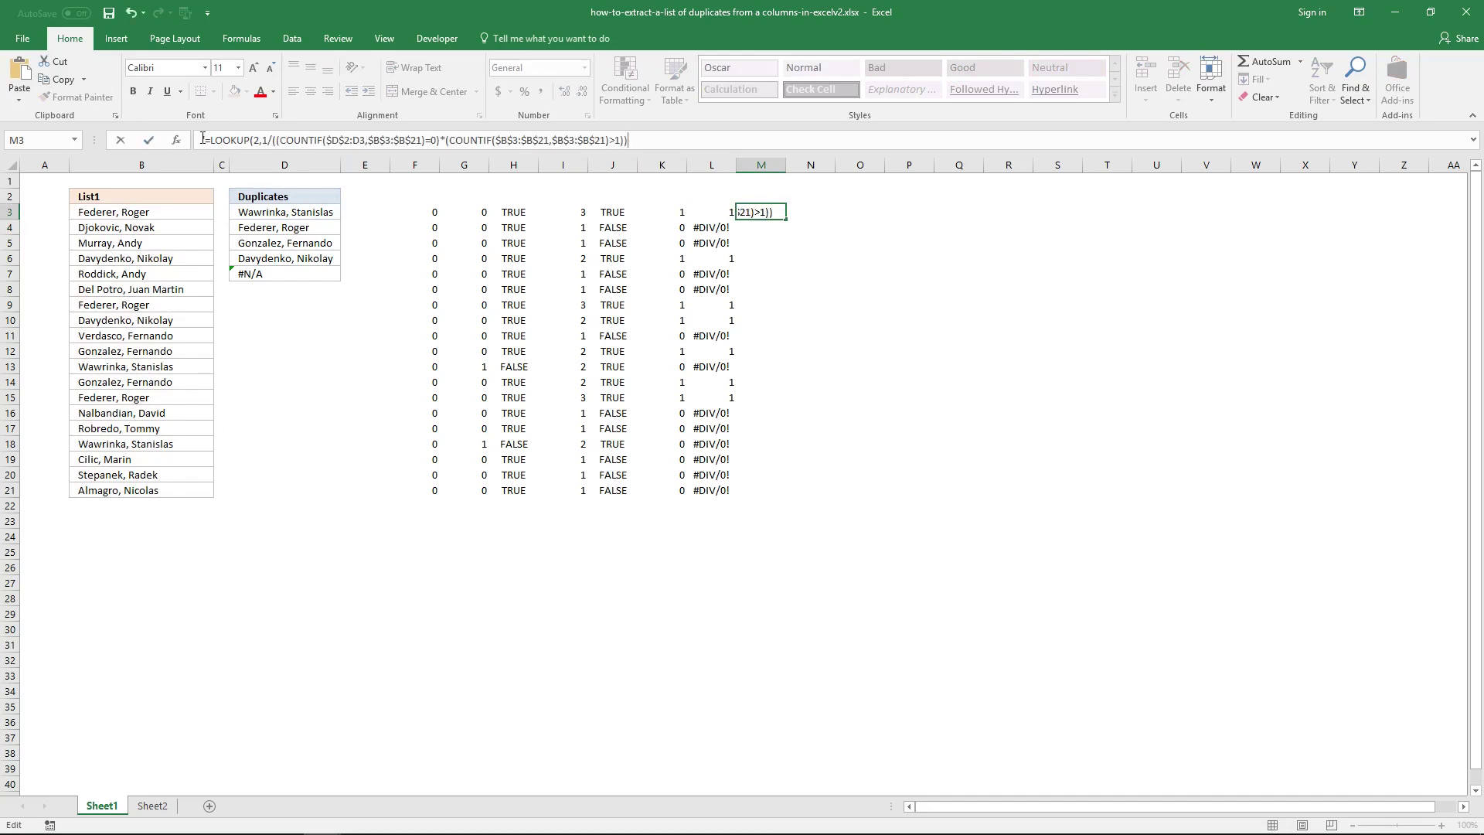
left_click(248, 137)
key("Delete")
- Finish M3's LOOKUP with the absolute result range $B$3:$B$21, returning Federer, Roger
left_click(671, 146)
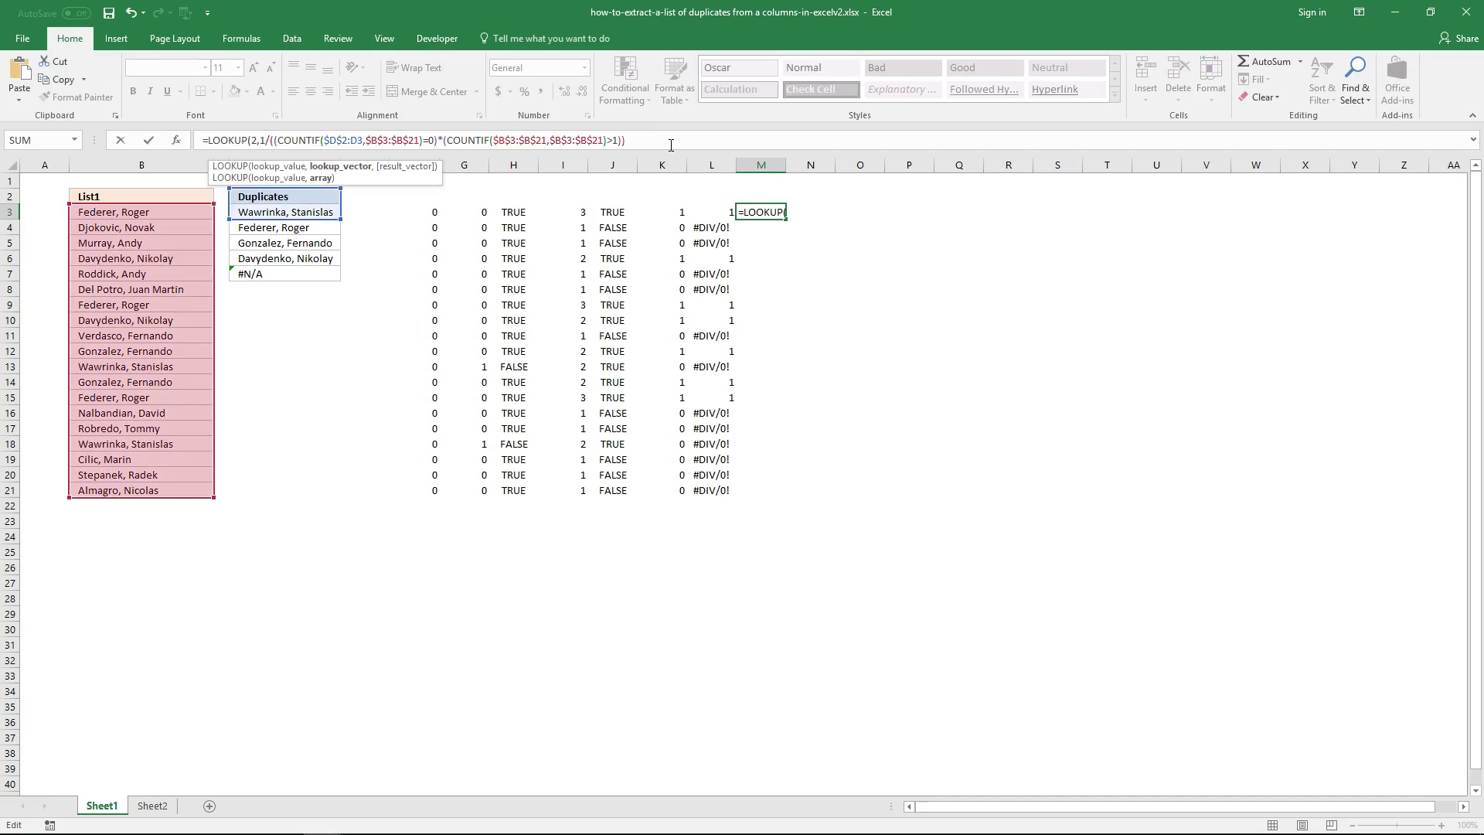
type(",")
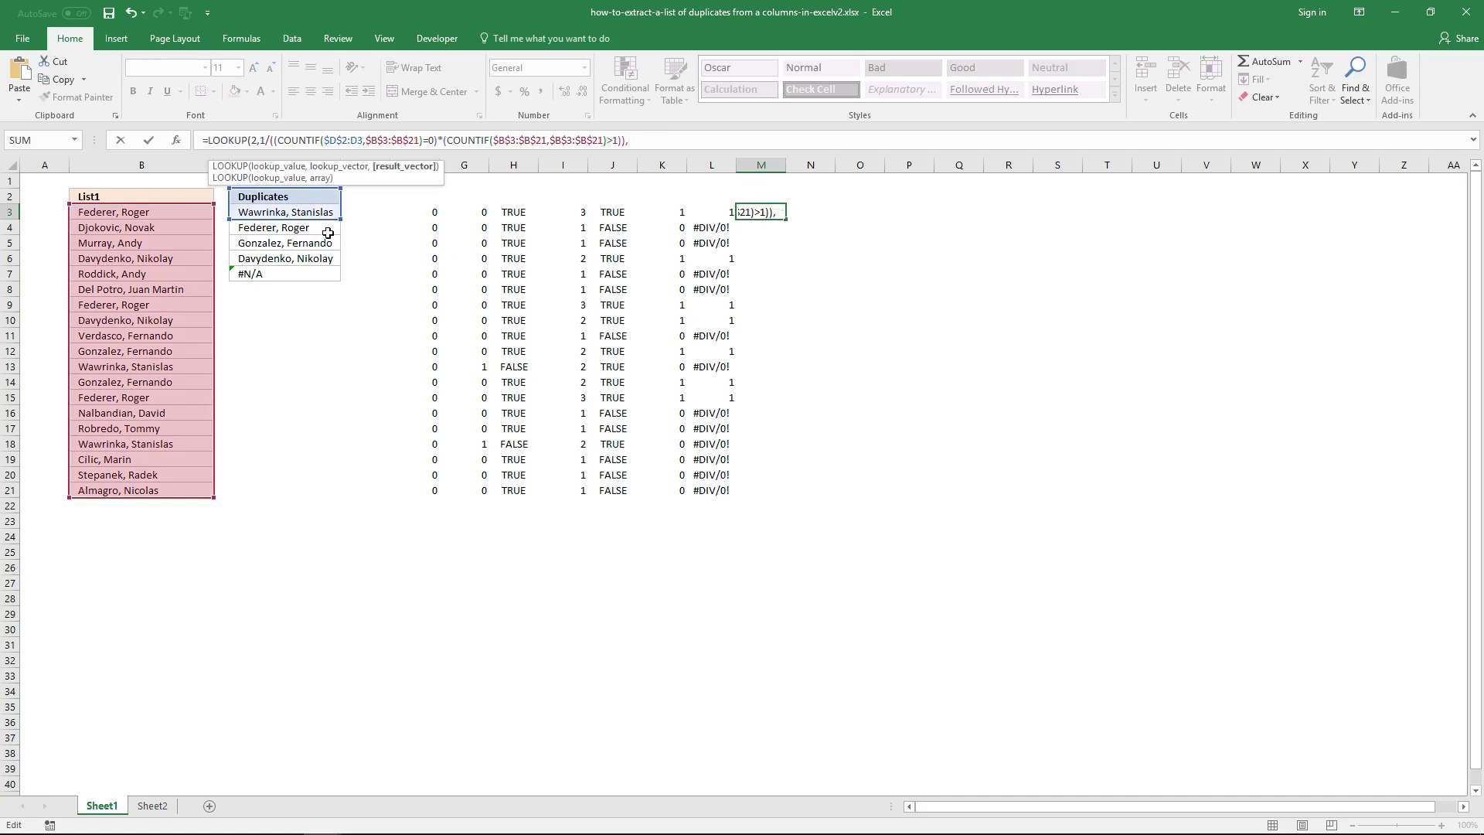
left_click_drag(193, 215, 185, 503)
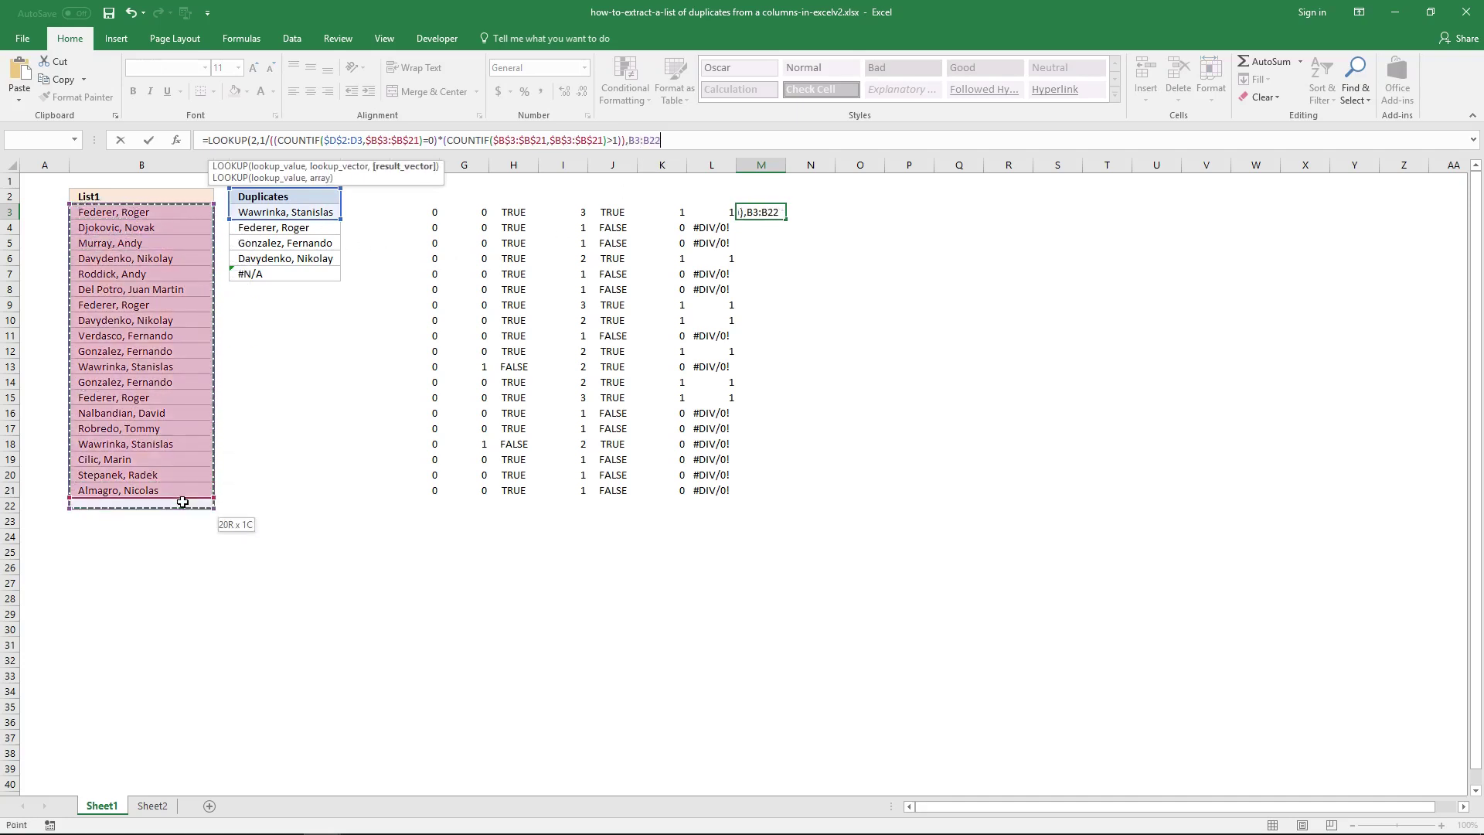
left_click_drag(183, 293, 179, 483)
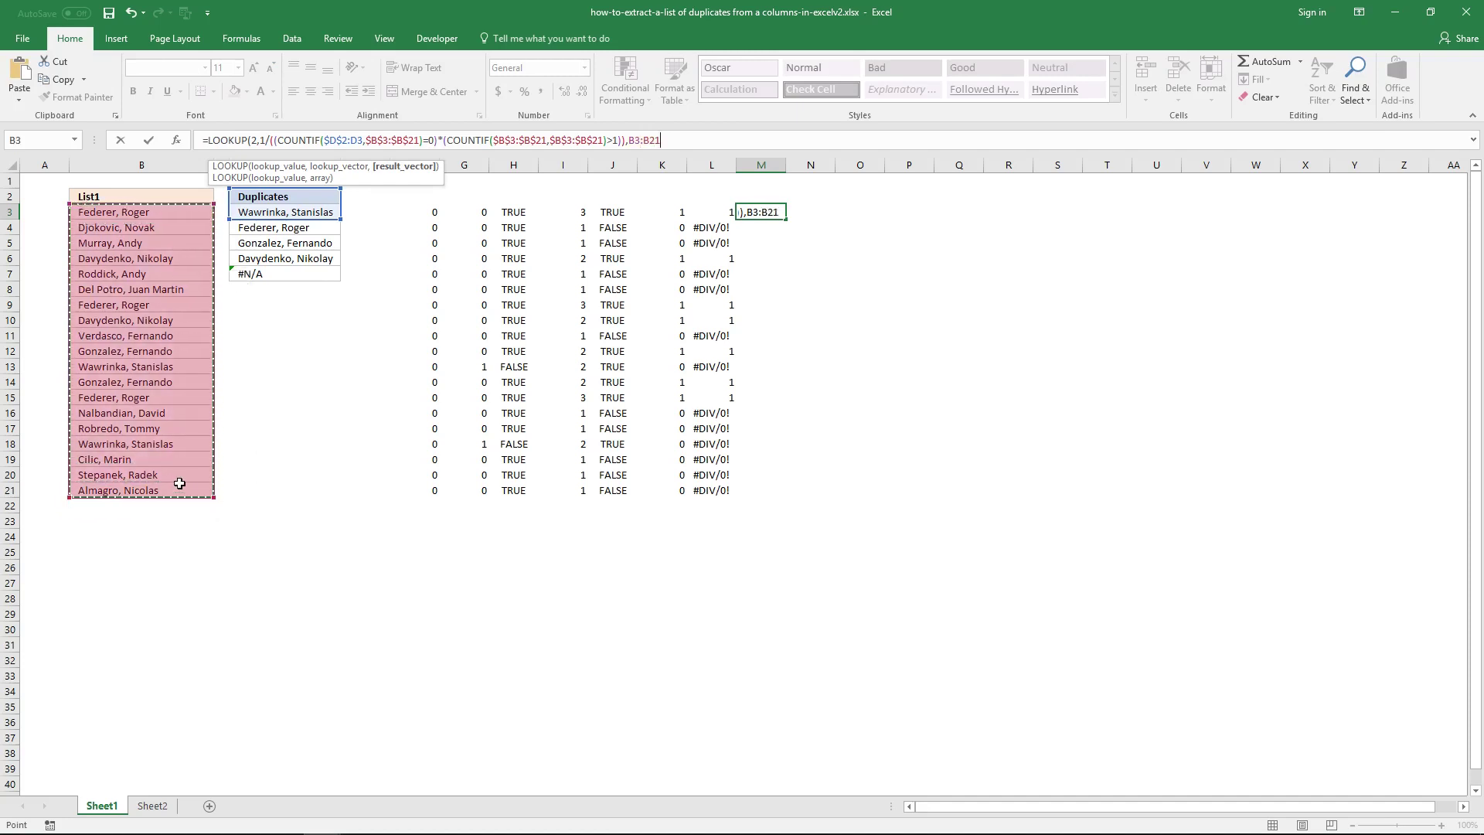
key("F4")
type(")")
key("Return")
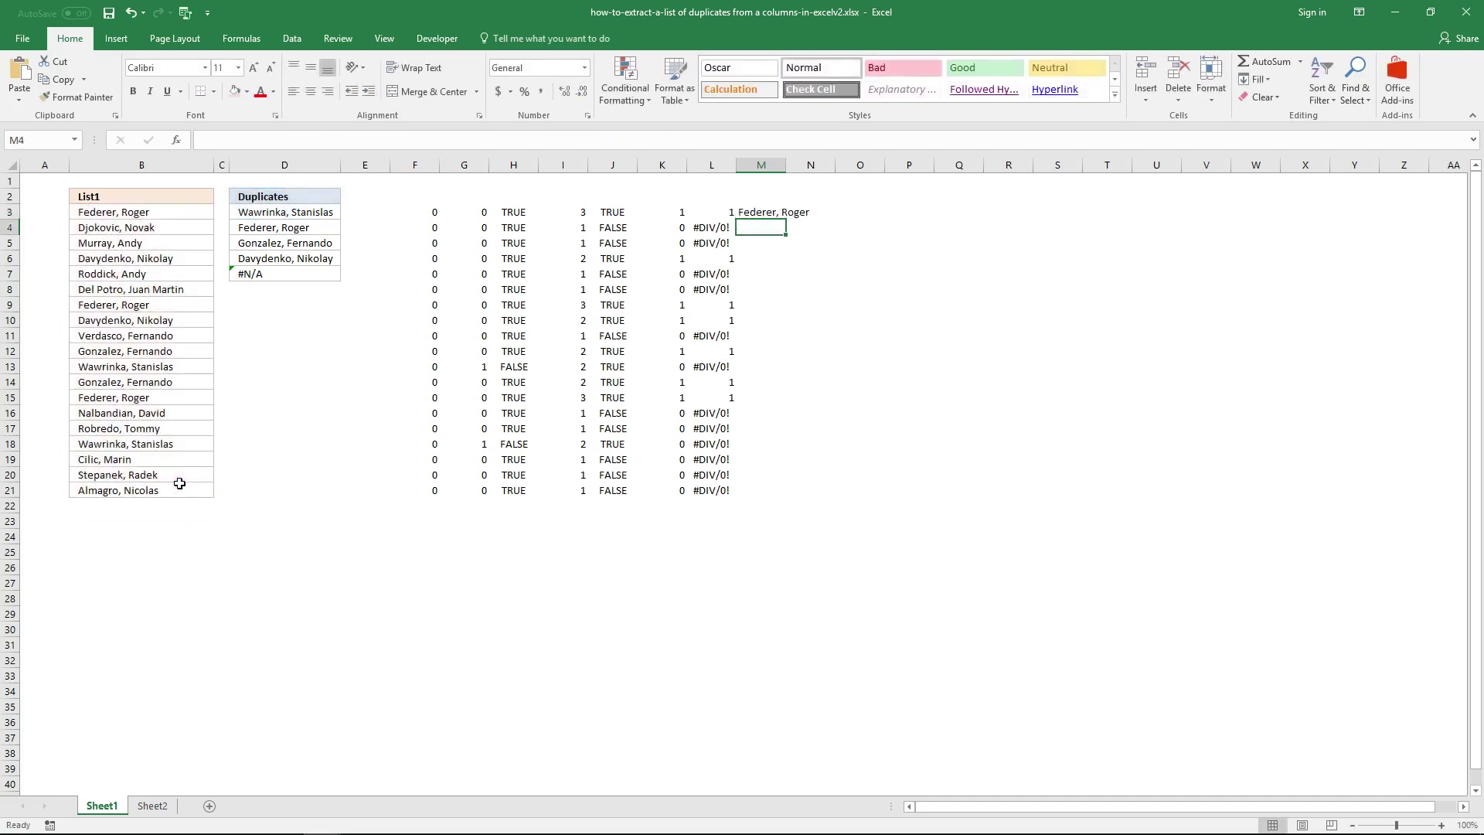
left_click(753, 214)
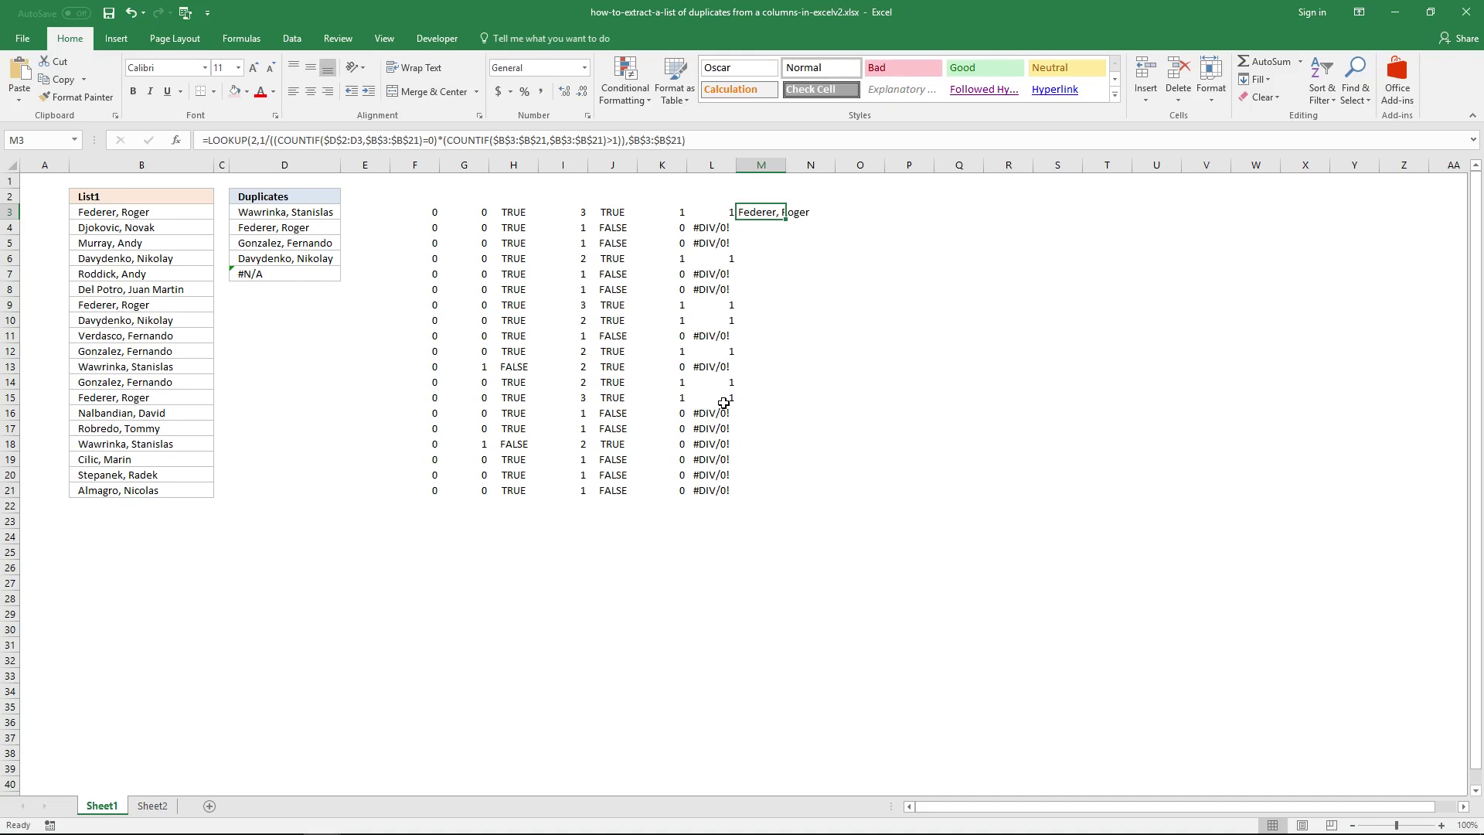
left_click(725, 398)
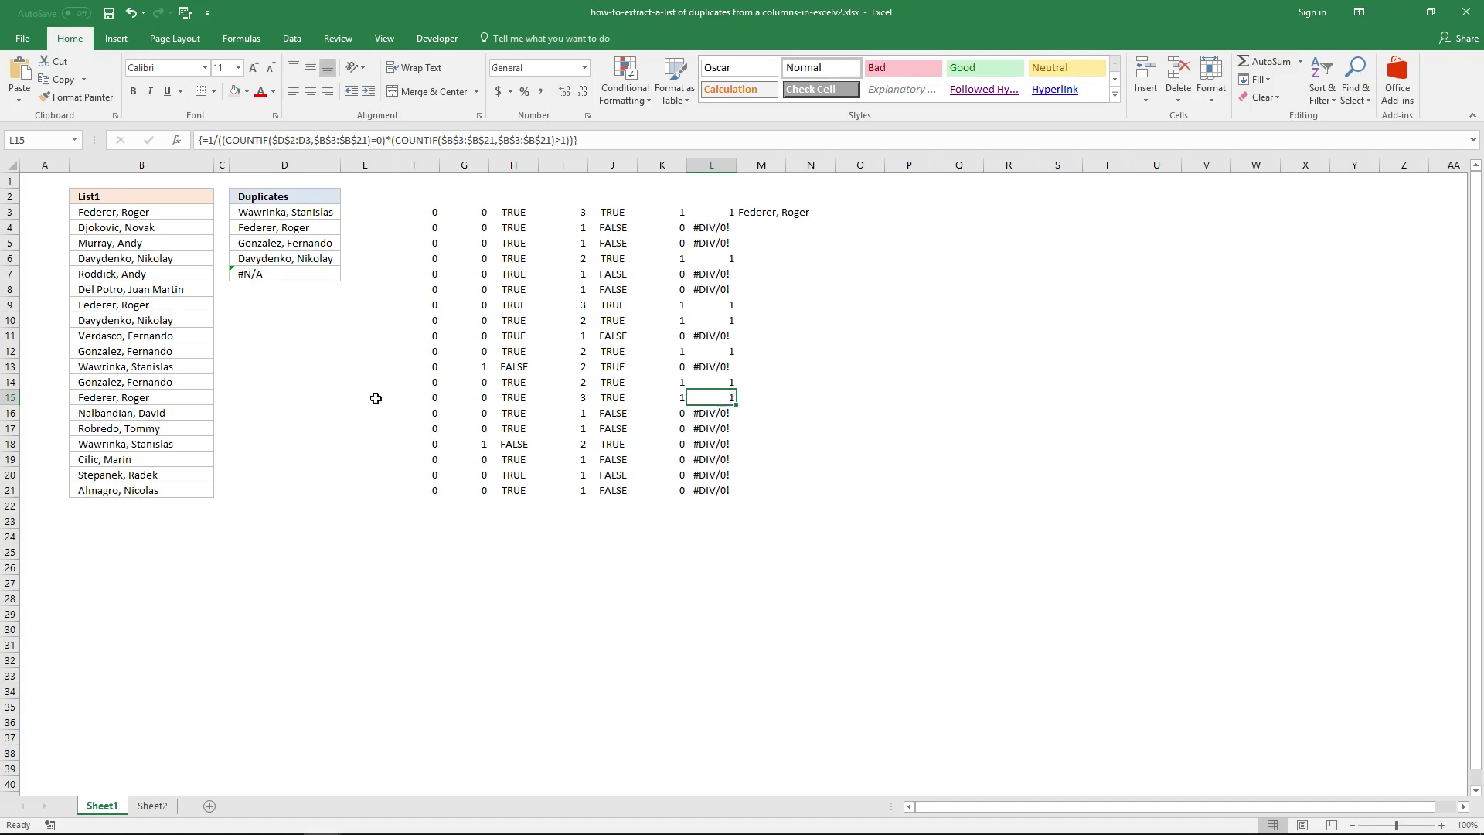
left_click(179, 401)
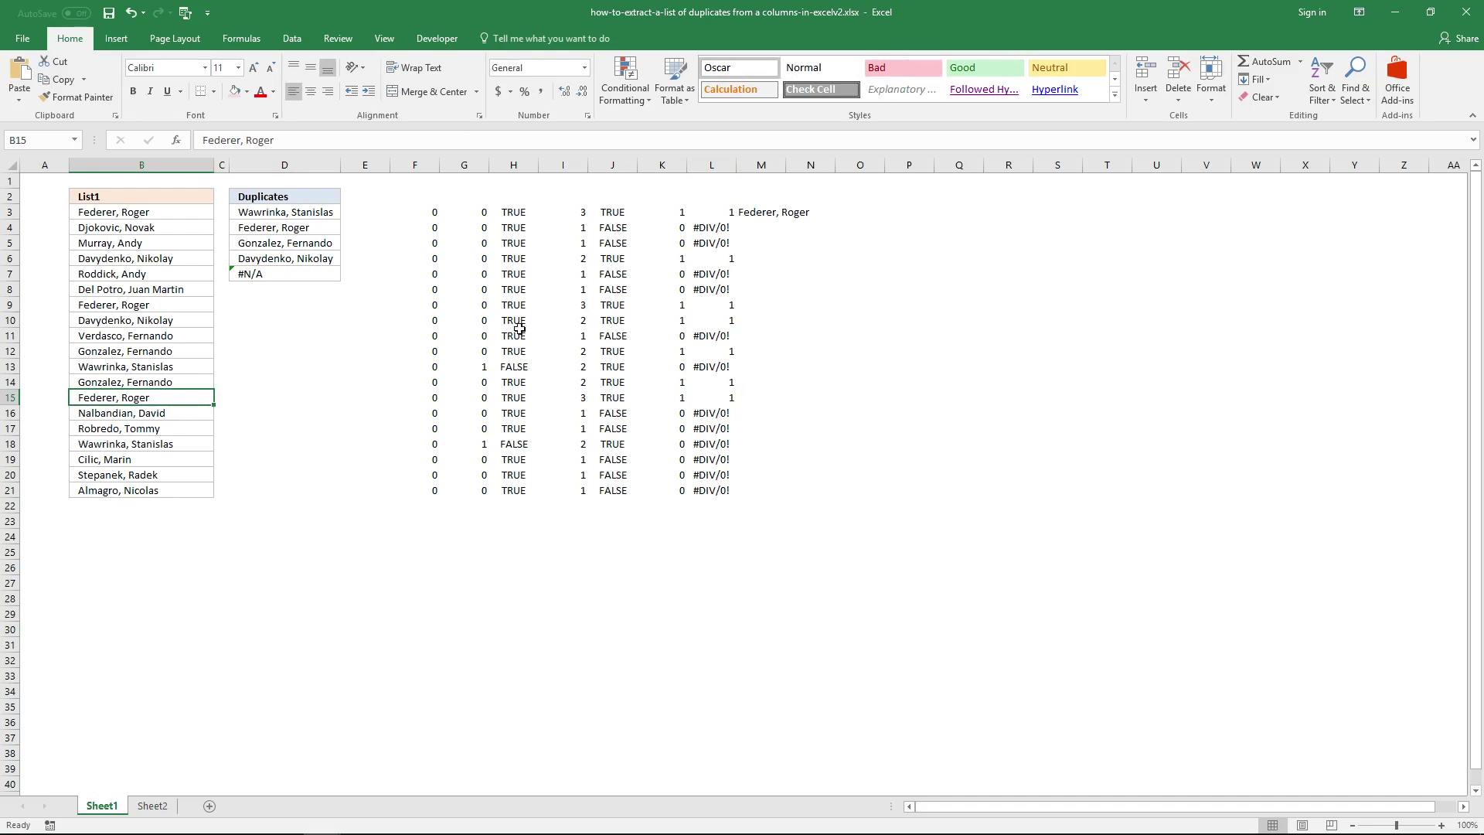
left_click(751, 215)
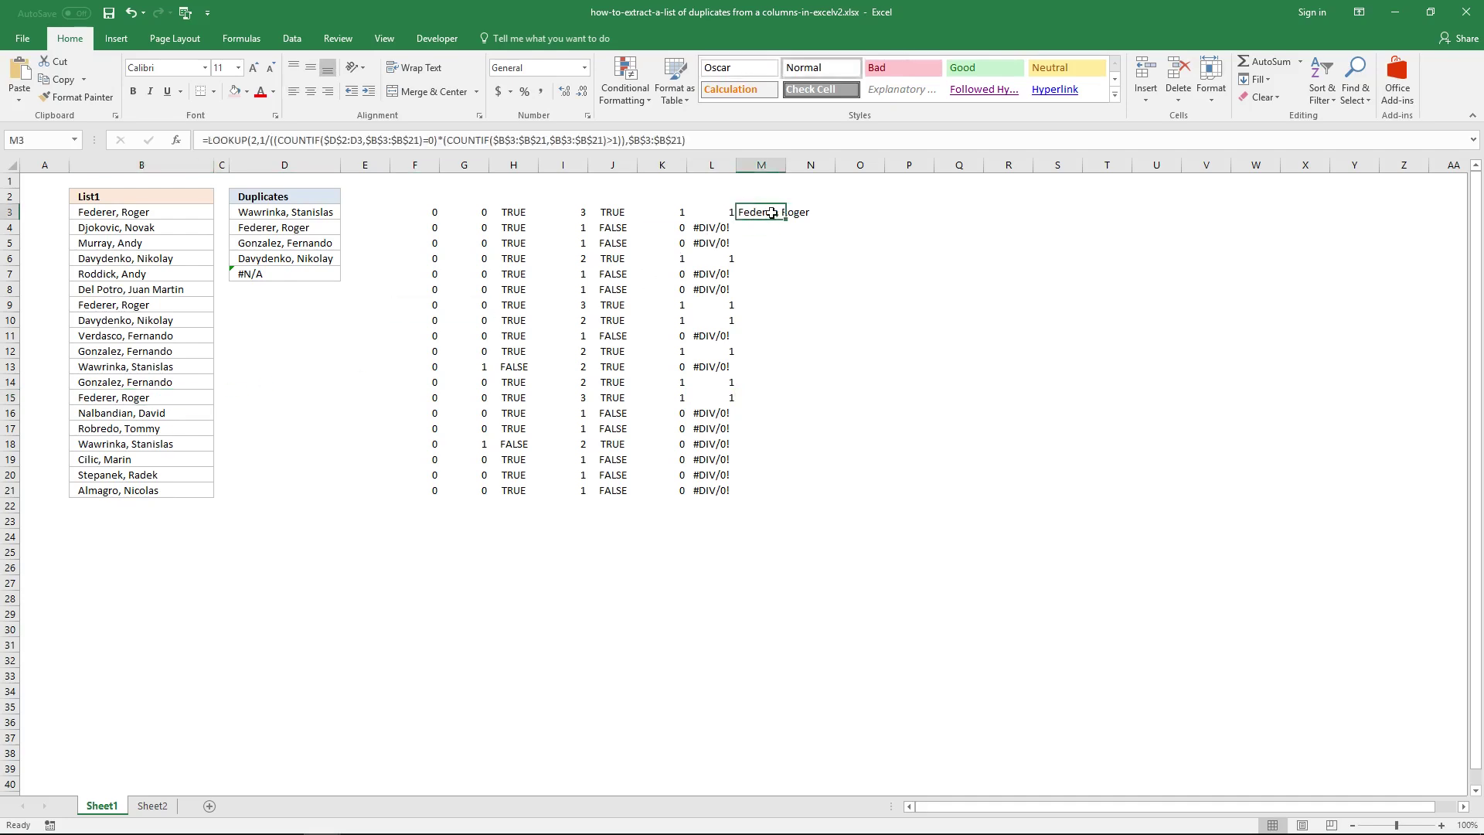